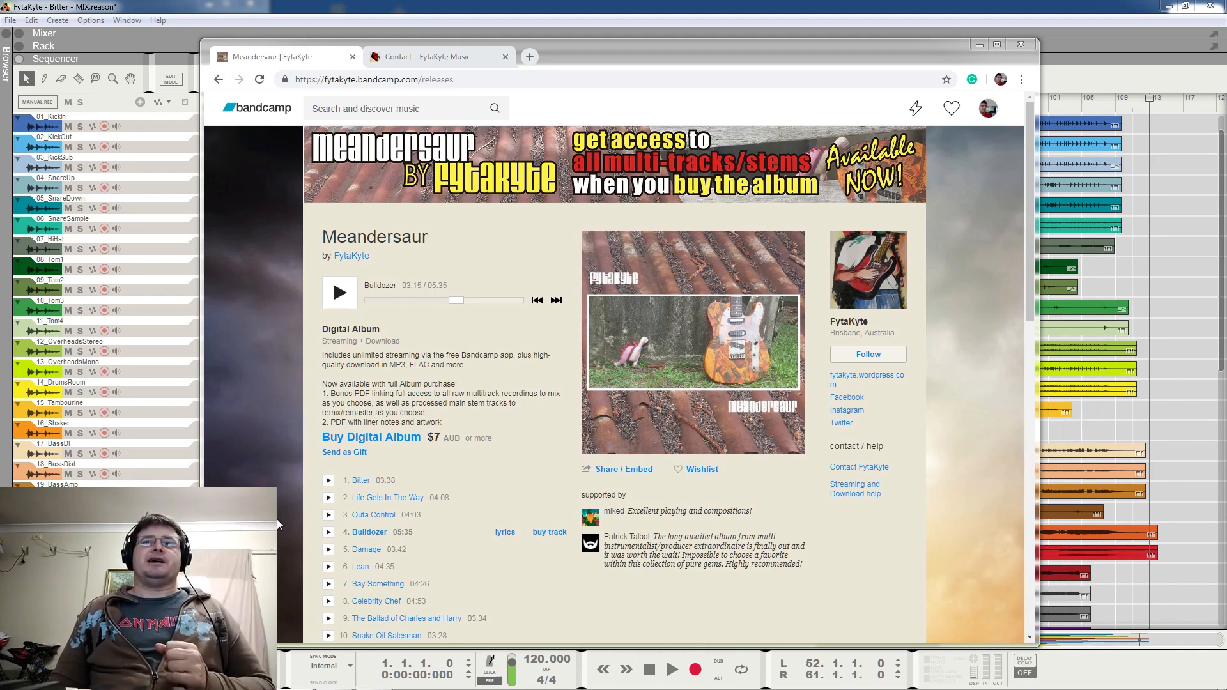
Look through the Meandersaur album page on Bandcamp, down to its performance, engineering and mastering credits
{"action": "scroll", "coordinate": [360, 560], "scroll_direction": "down", "scroll_amount": 15}
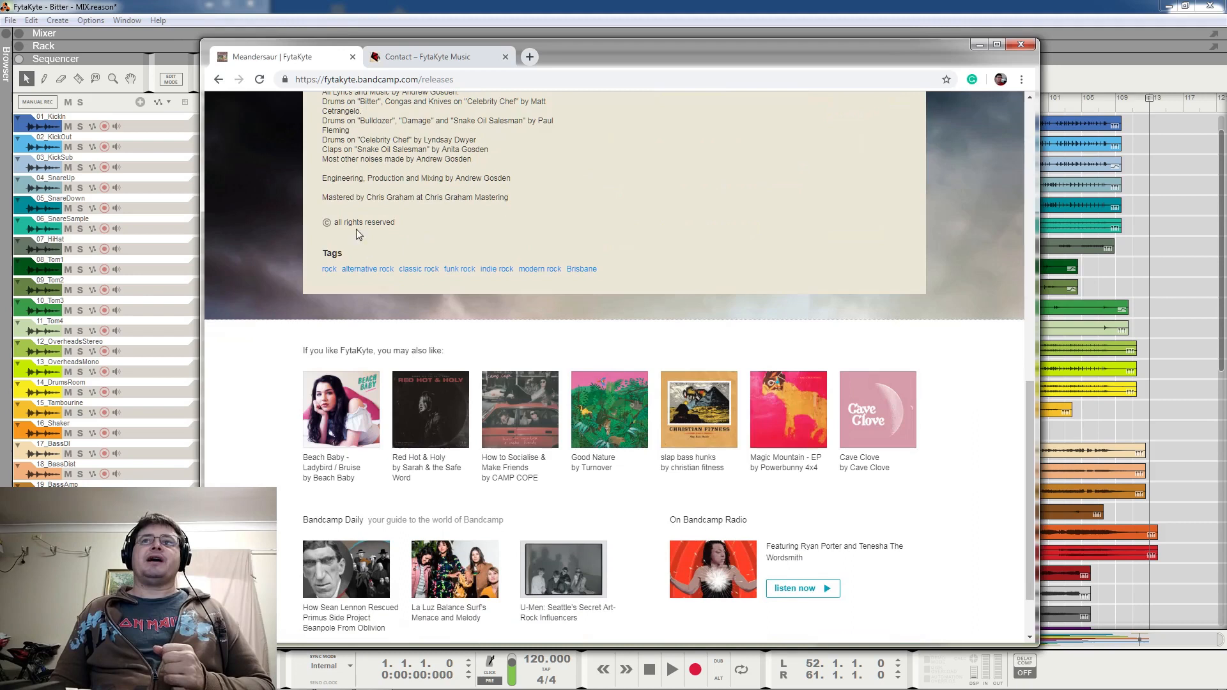
{"action": "mouse_move", "coordinate": [366, 196]}
{"action": "left_mouse_down"}
{"action": "mouse_move", "coordinate": [409, 191]}
{"action": "mouse_move", "coordinate": [386, 208]}
{"action": "mouse_move", "coordinate": [367, 196]}
{"action": "left_mouse_up"}
{"action": "left_click", "coordinate": [412, 197]}
{"action": "scroll", "coordinate": [436, 223], "scroll_direction": "up", "scroll_amount": 12}
{"action": "scroll", "coordinate": [437, 304], "scroll_direction": "up", "scroll_amount": 2}
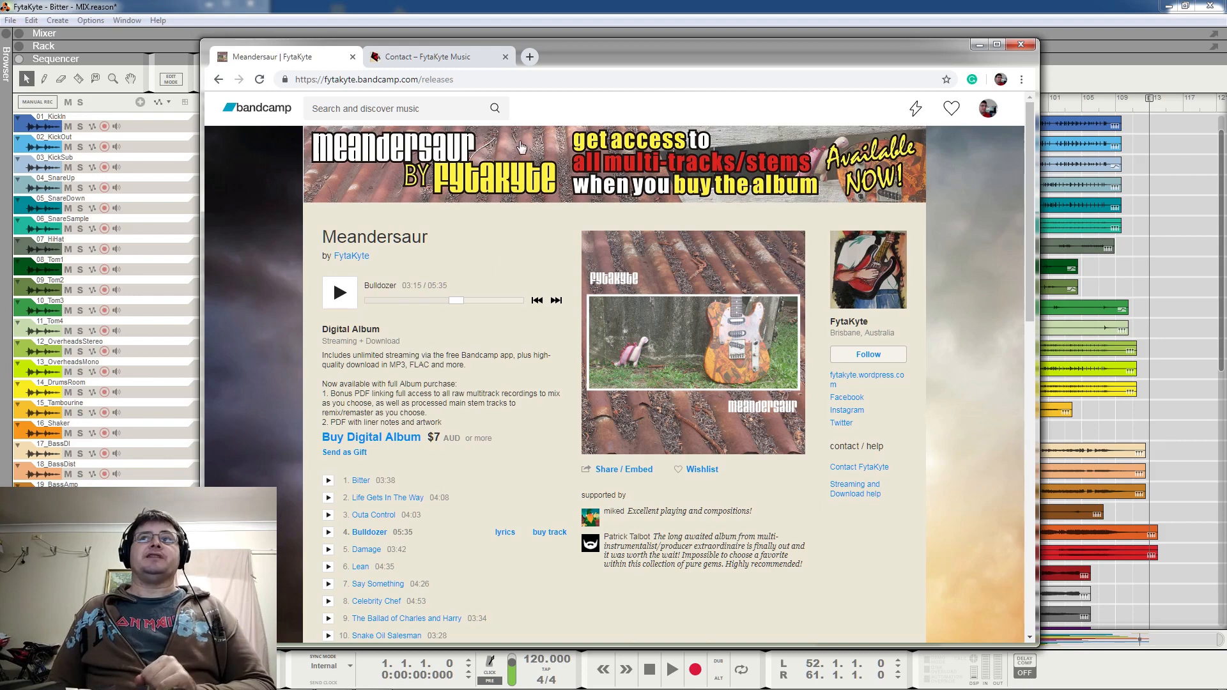
Switch to Reason and play the Bitter mix from bar 1 to the end while looking through all sequencer tracks, stopping playback at the end
{"action": "left_click", "coordinate": [536, 11]}
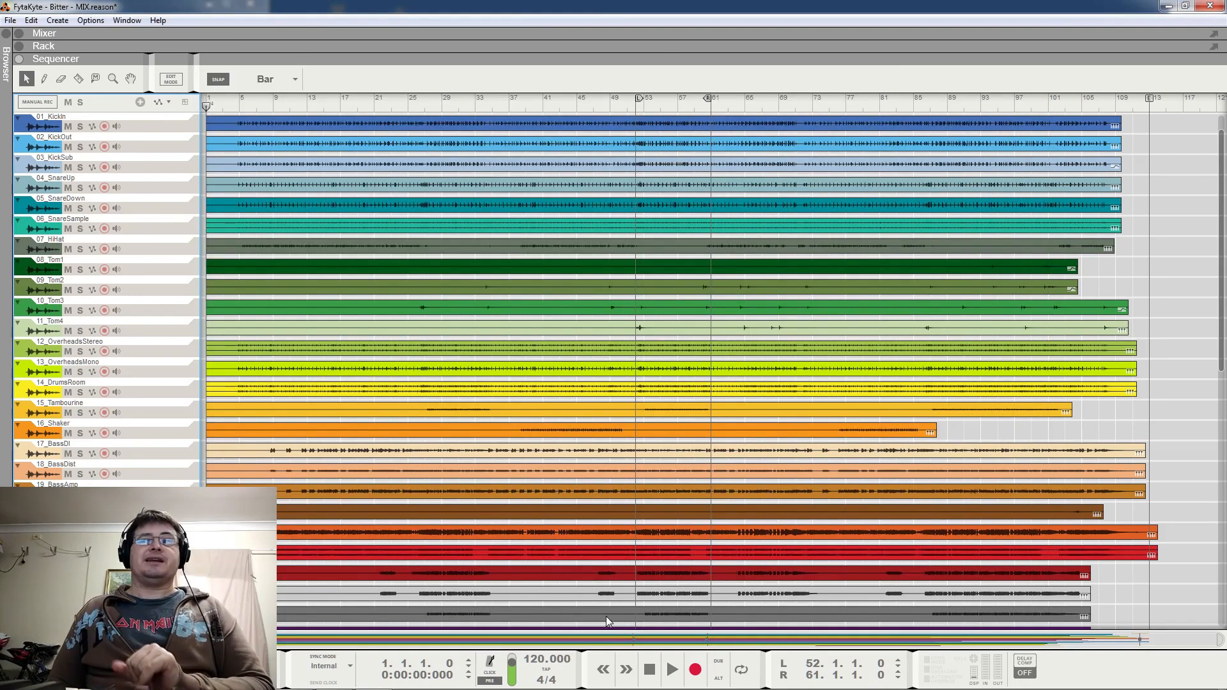
{"action": "left_click", "coordinate": [670, 671]}
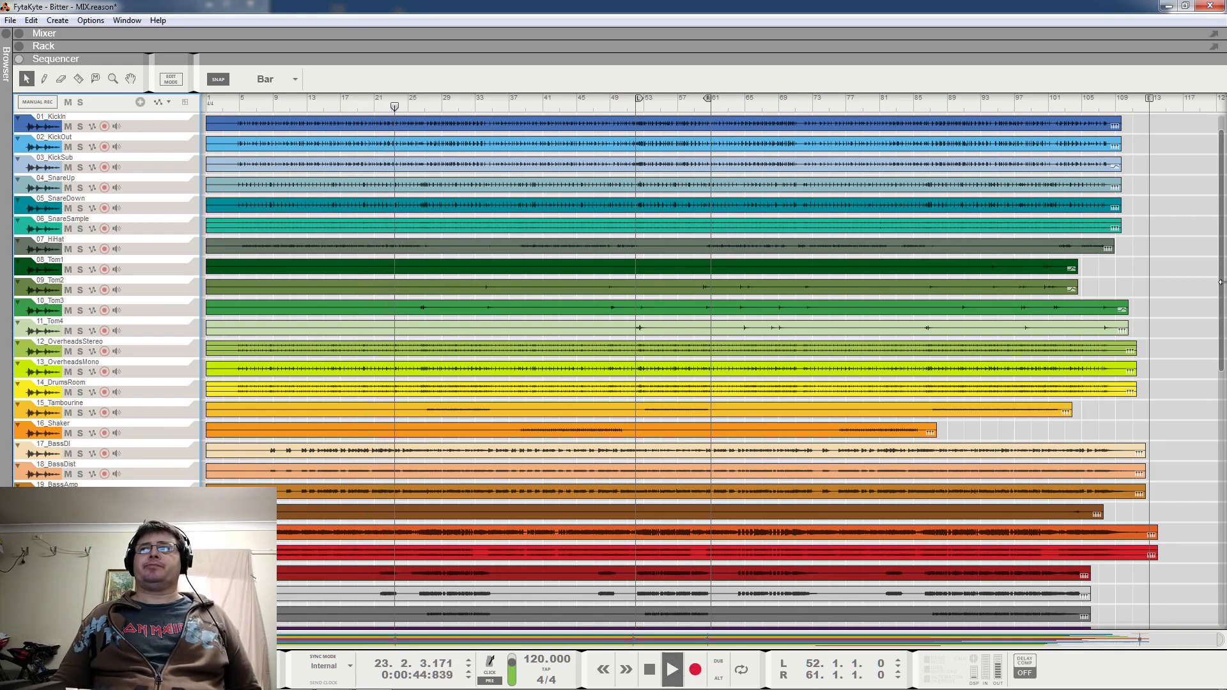
{"action": "left_click_drag", "start_coordinate": [1222, 287], "coordinate": [1223, 528]}
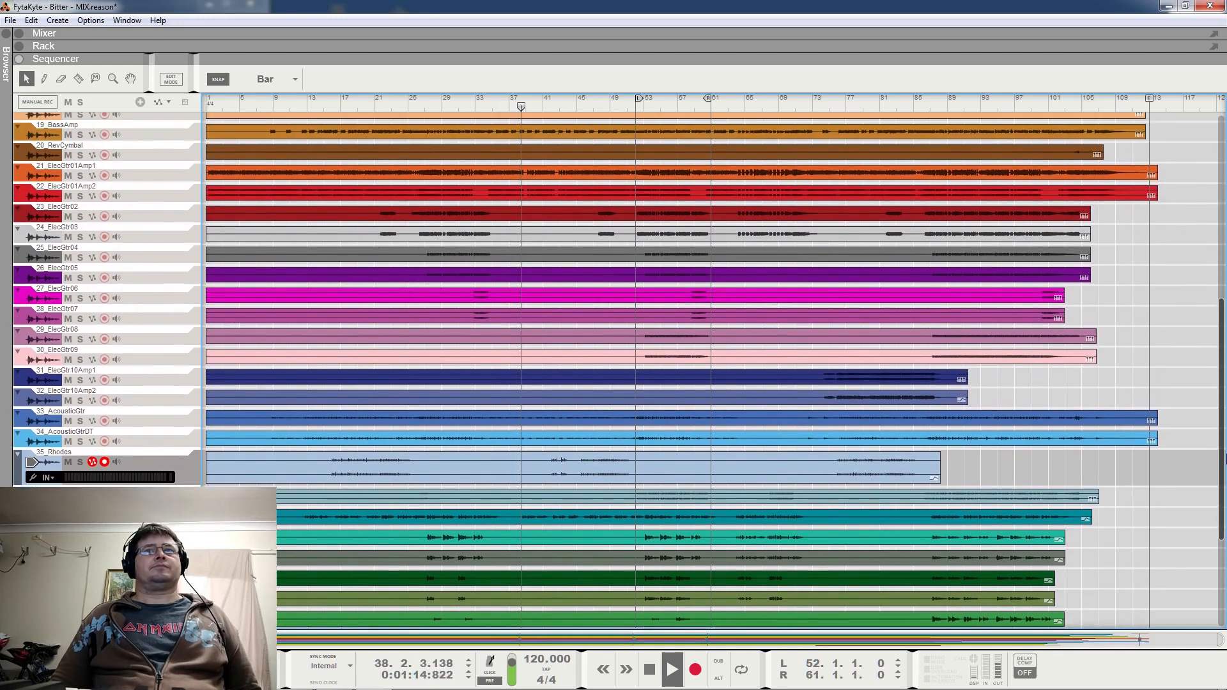
{"action": "left_click_drag", "start_coordinate": [1226, 459], "coordinate": [1225, 269]}
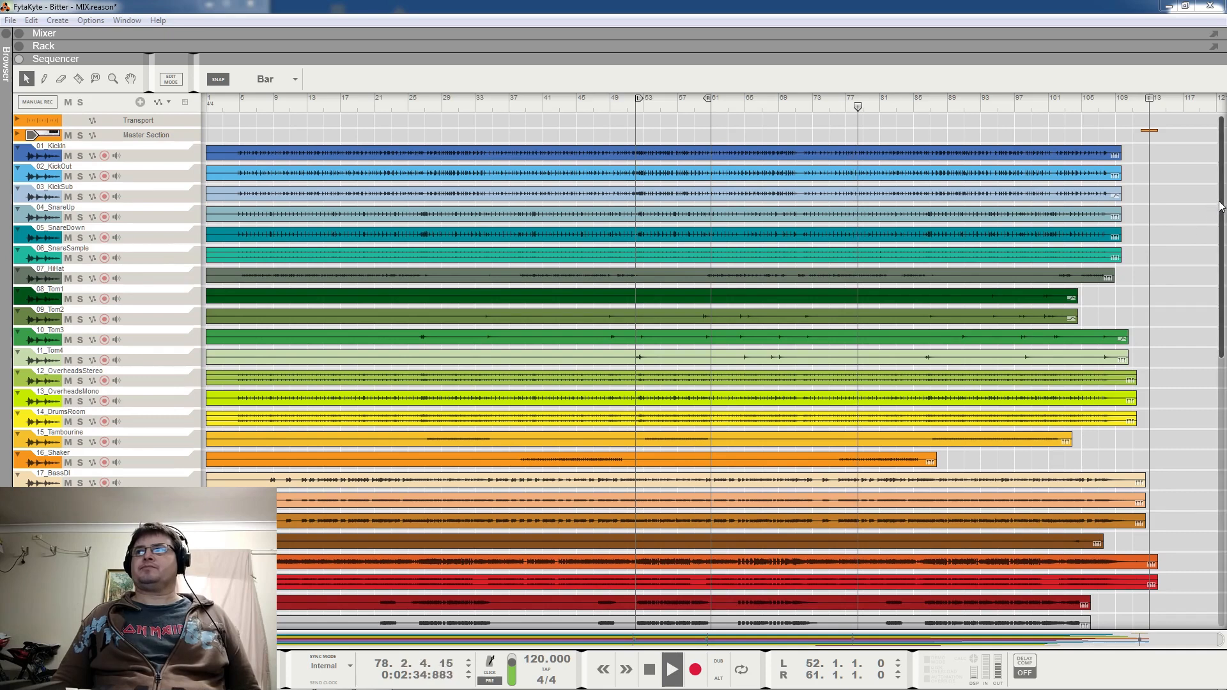
{"action": "left_click_drag", "start_coordinate": [1216, 211], "coordinate": [1215, 397]}
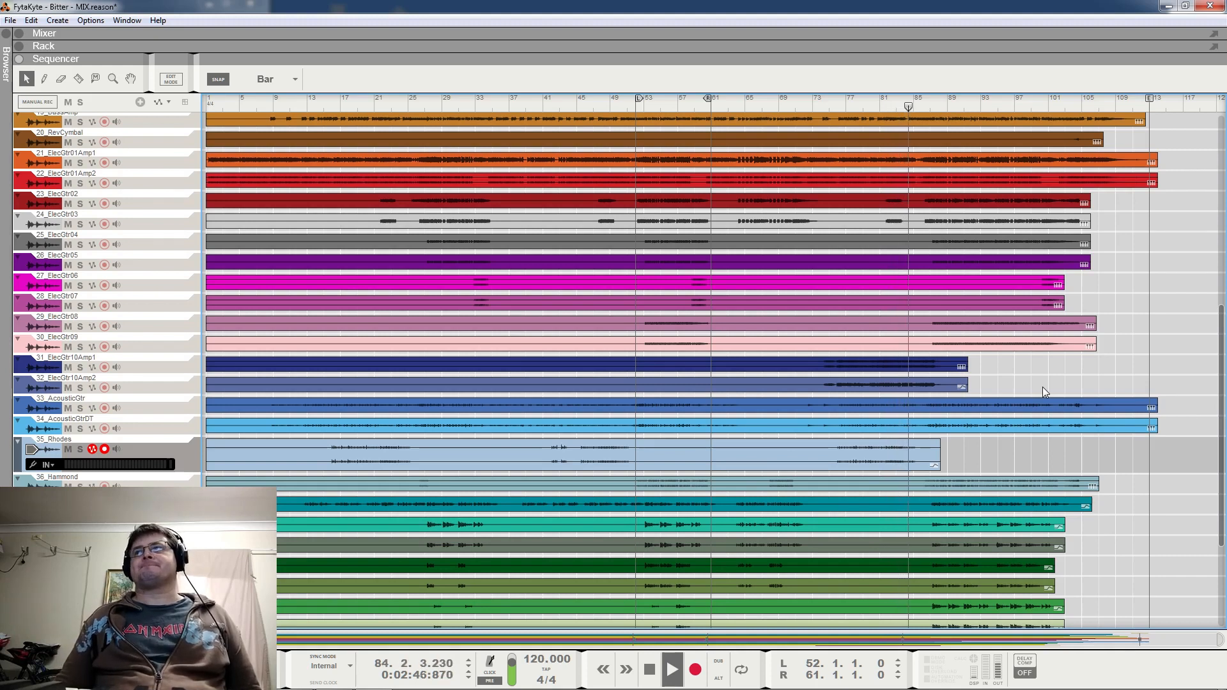
{"action": "scroll", "coordinate": [1172, 327], "scroll_direction": "up", "scroll_amount": 2}
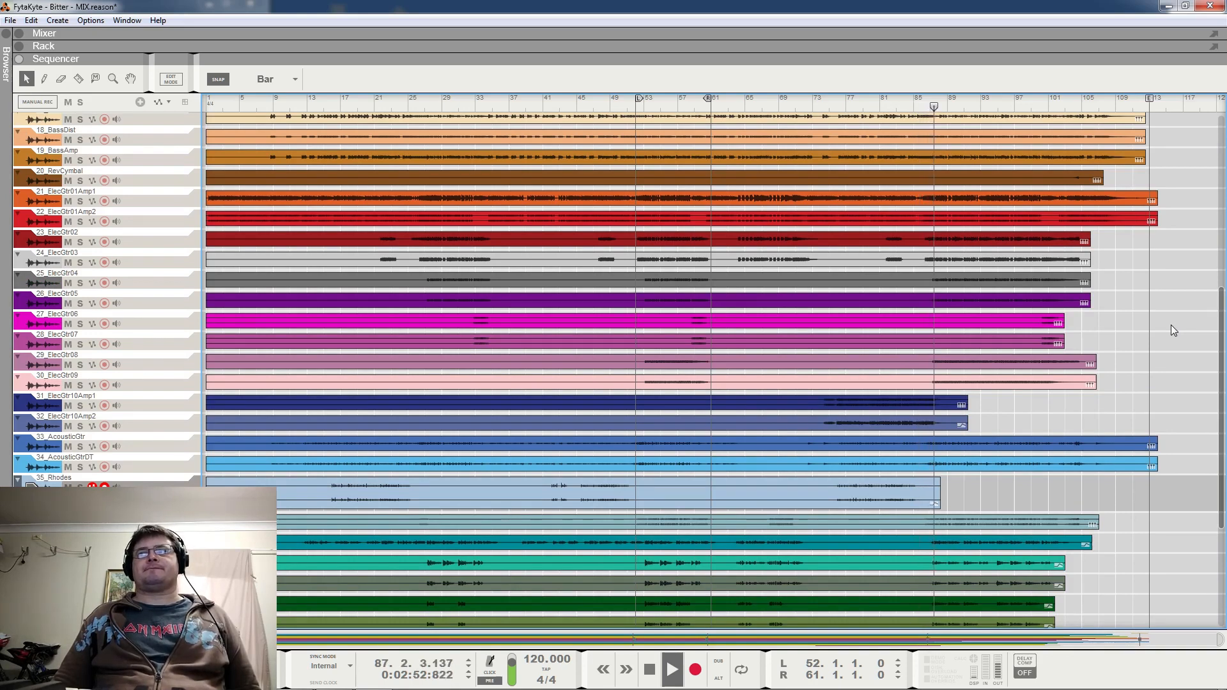
{"action": "scroll", "coordinate": [1173, 330], "scroll_direction": "down", "scroll_amount": 3}
{"action": "scroll", "coordinate": [1170, 325], "scroll_direction": "down", "scroll_amount": 3}
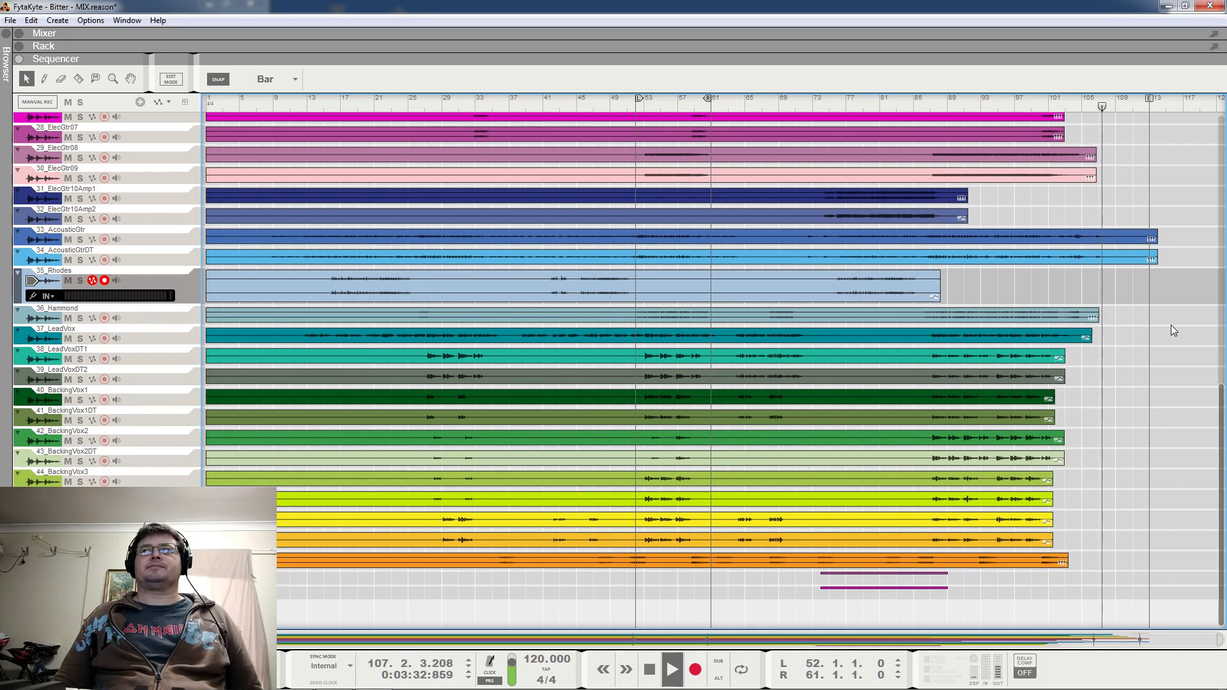
{"action": "scroll", "coordinate": [1171, 325], "scroll_direction": "up", "scroll_amount": 2}
{"action": "scroll", "coordinate": [1171, 326], "scroll_direction": "up", "scroll_amount": 8}
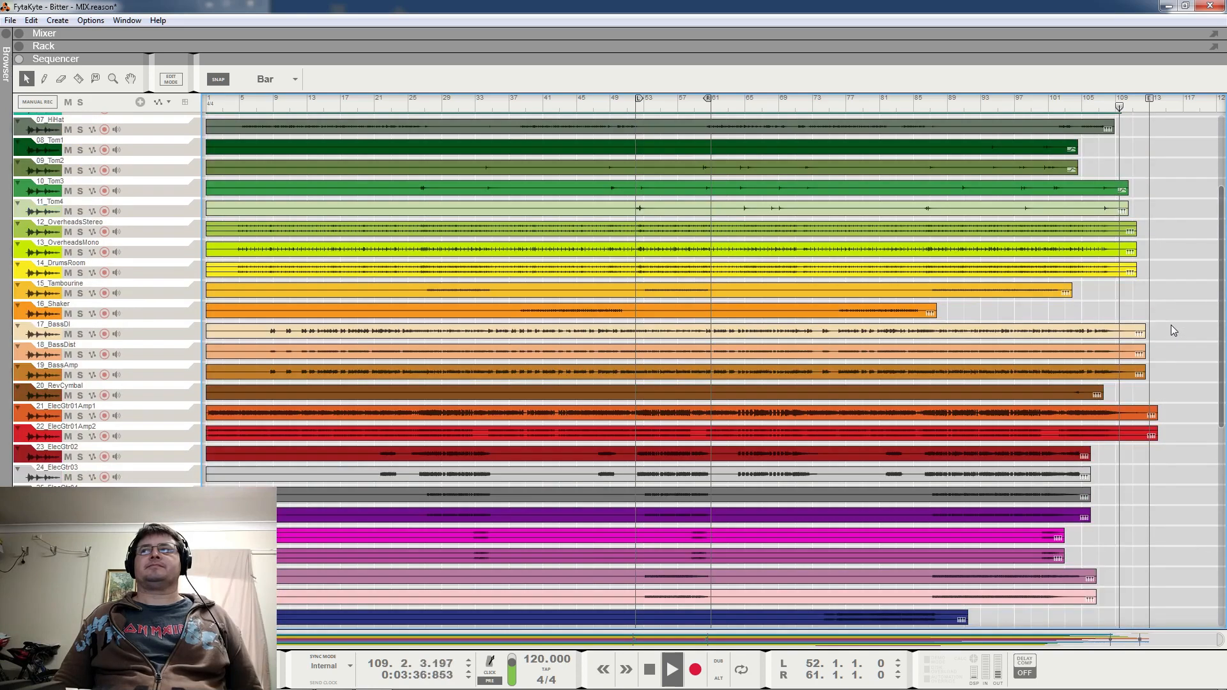
{"action": "scroll", "coordinate": [1172, 329], "scroll_direction": "up", "scroll_amount": 4}
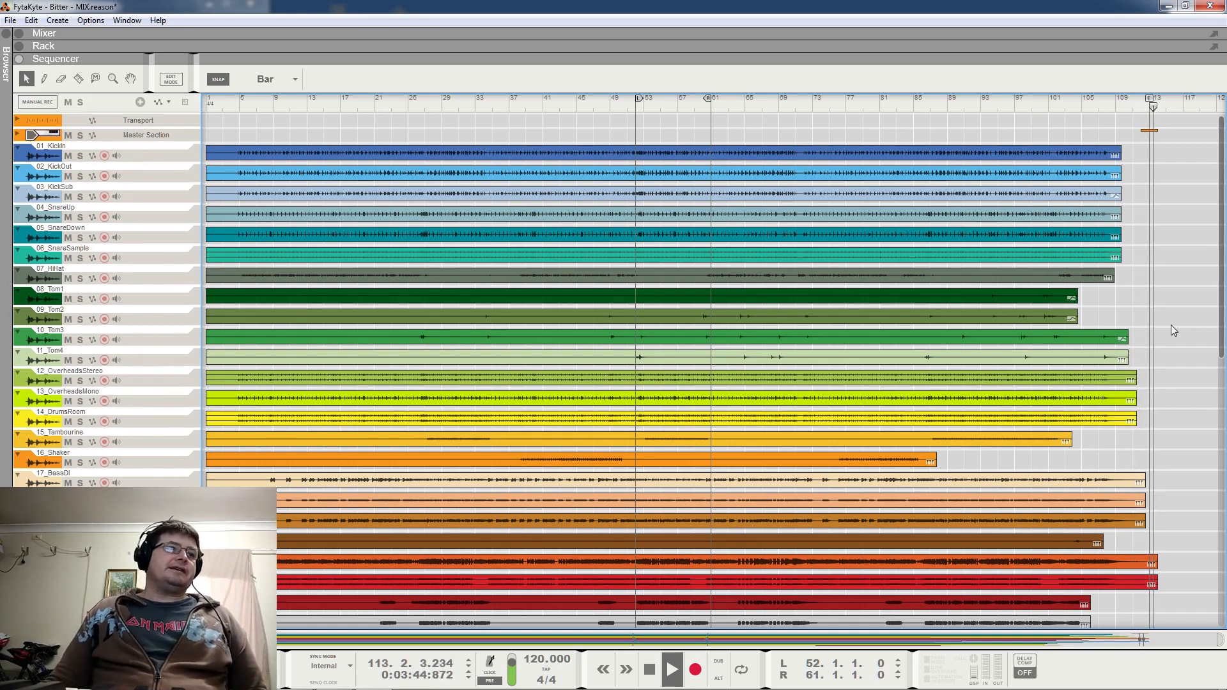
{"action": "key", "text": "space"}
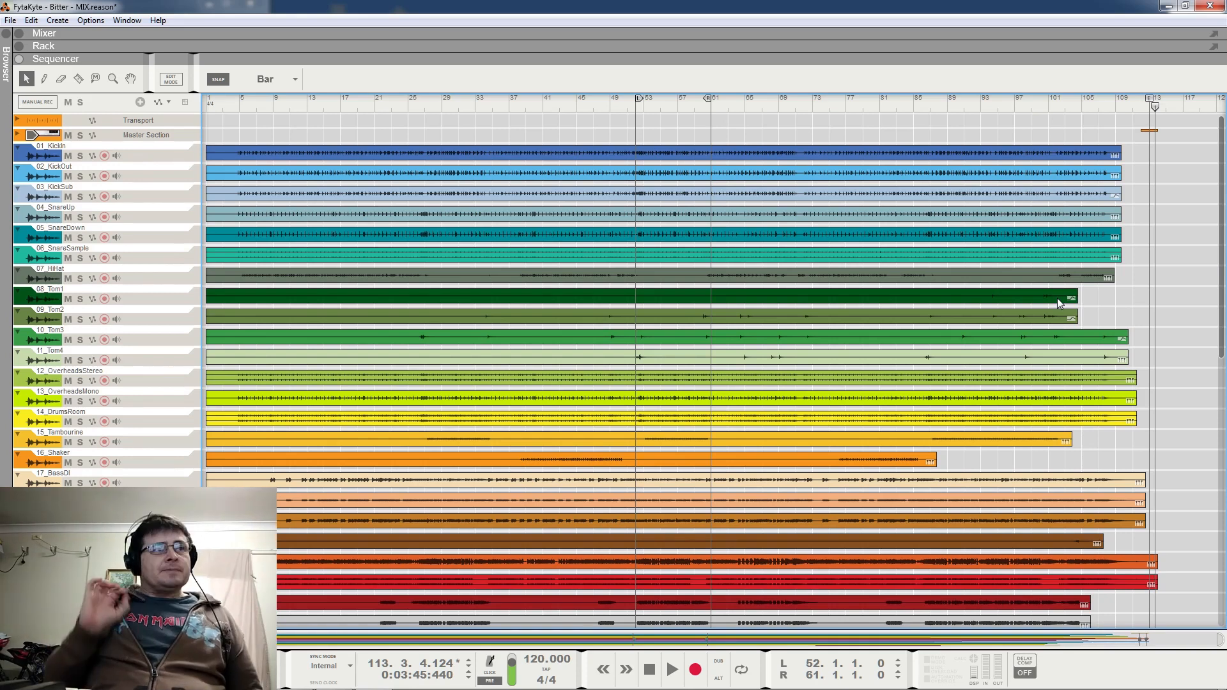
Hide the sequencer to bring up the mixer and rack, and look across all mixer channels to the Vox bus
{"action": "left_click", "coordinate": [19, 60]}
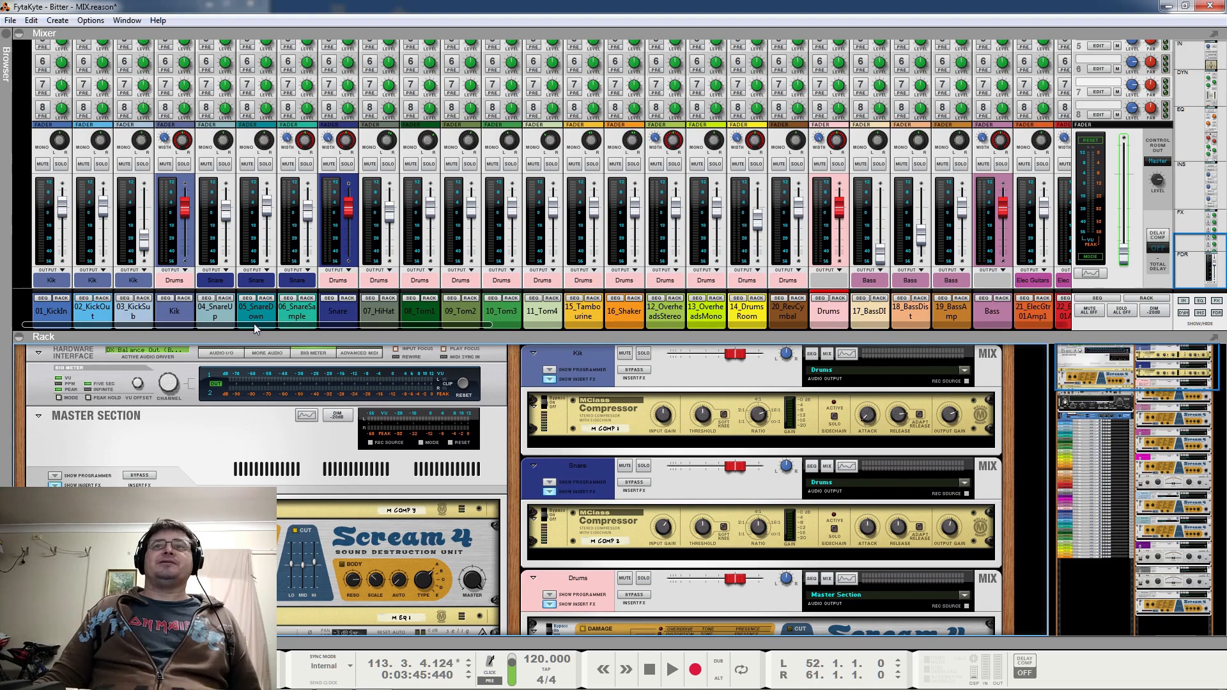
{"action": "left_click_drag", "start_coordinate": [252, 324], "coordinate": [1094, 320]}
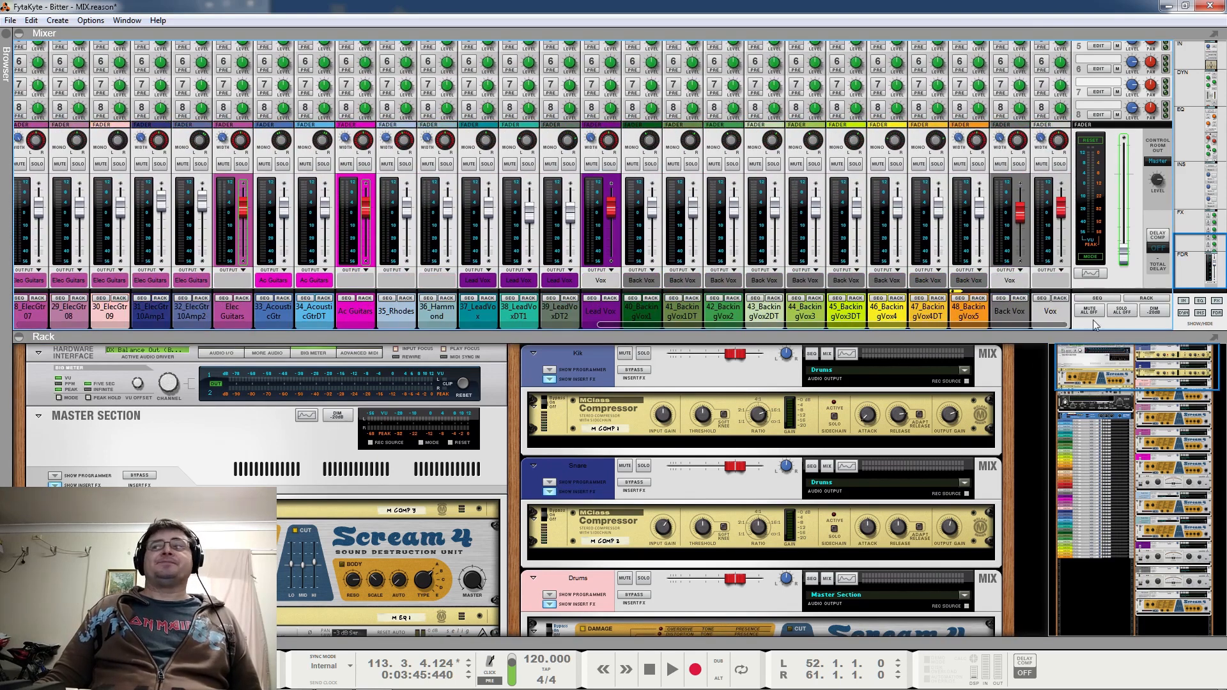
Give the rack the full window and select the audio tracks 01_KickIn through 03_KickSub in it
{"action": "left_click", "coordinate": [19, 34]}
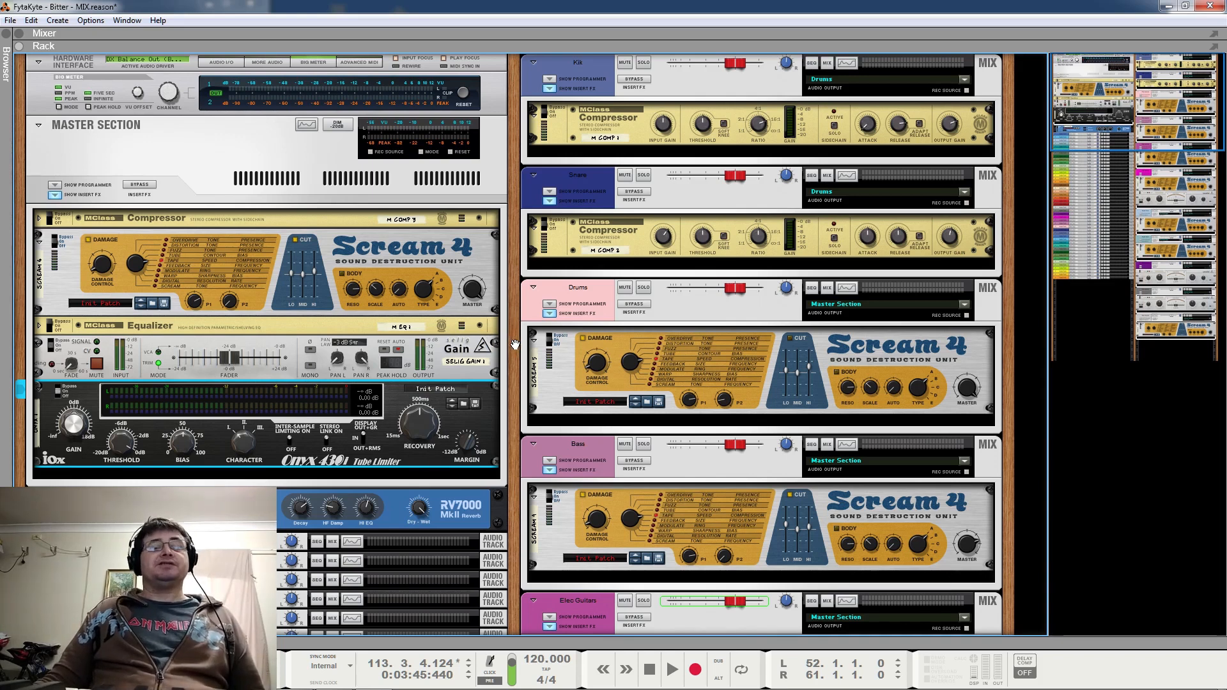
{"action": "scroll", "coordinate": [515, 345], "scroll_direction": "down", "scroll_amount": 5}
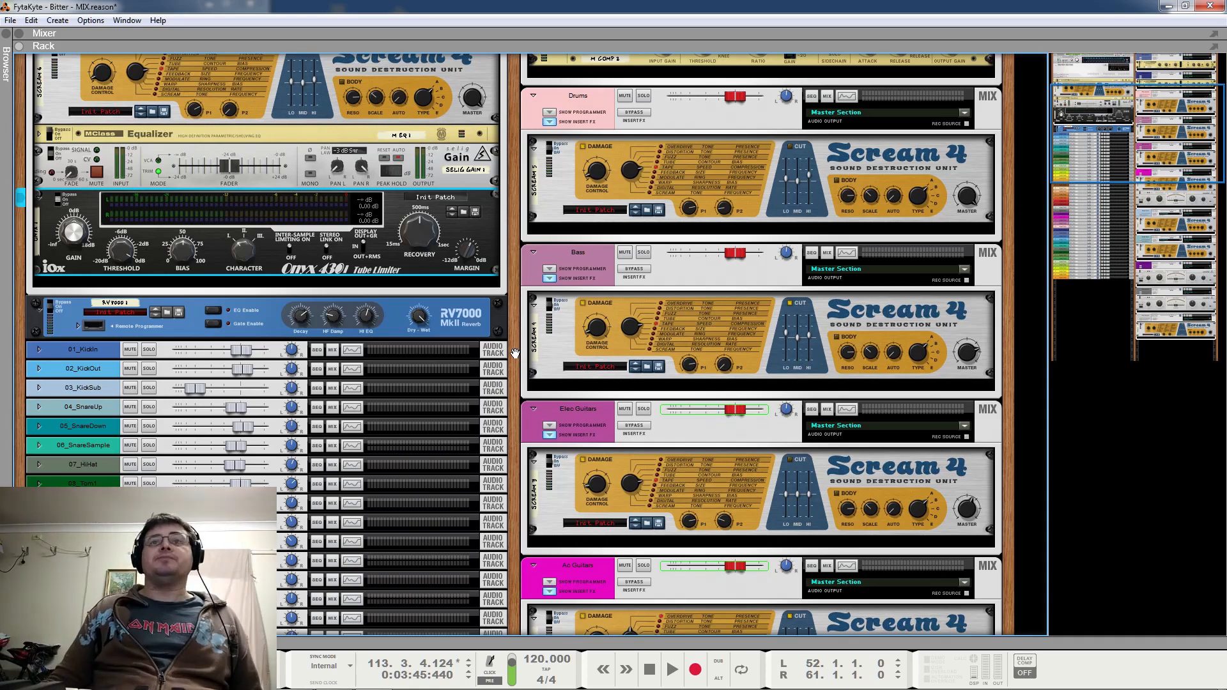
{"action": "scroll", "coordinate": [514, 353], "scroll_direction": "down", "scroll_amount": 5}
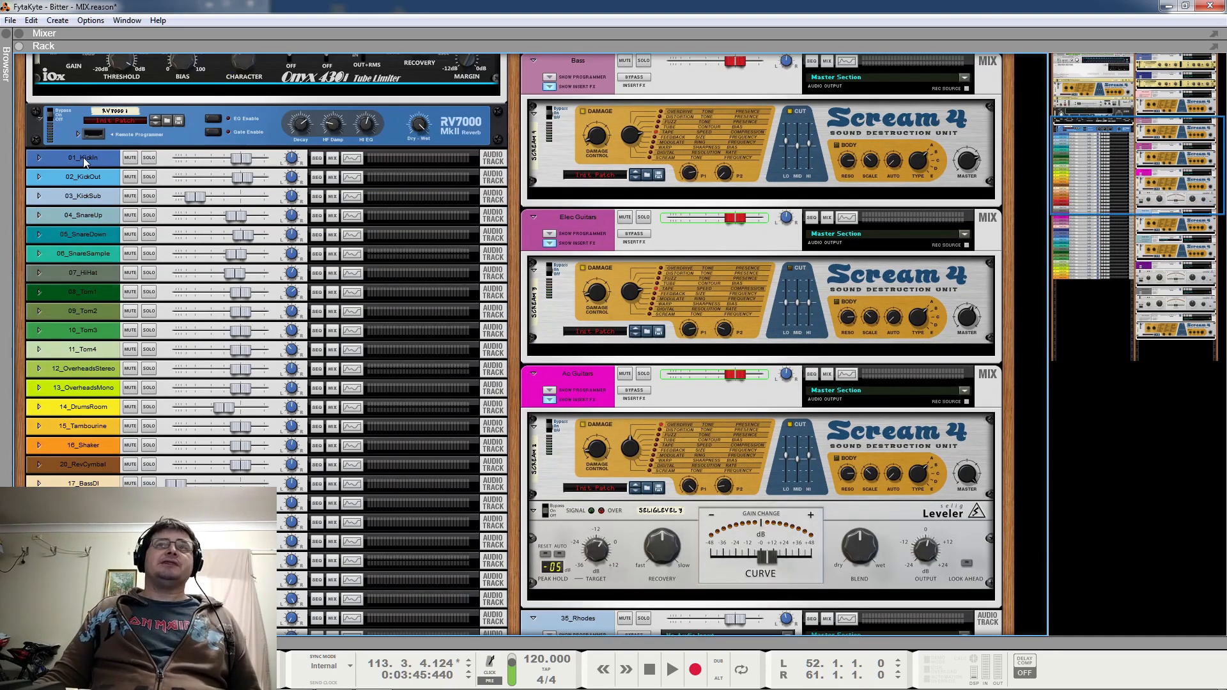
{"action": "left_click", "coordinate": [85, 161]}
{"action": "left_click", "coordinate": [97, 200], "text": "shift"}
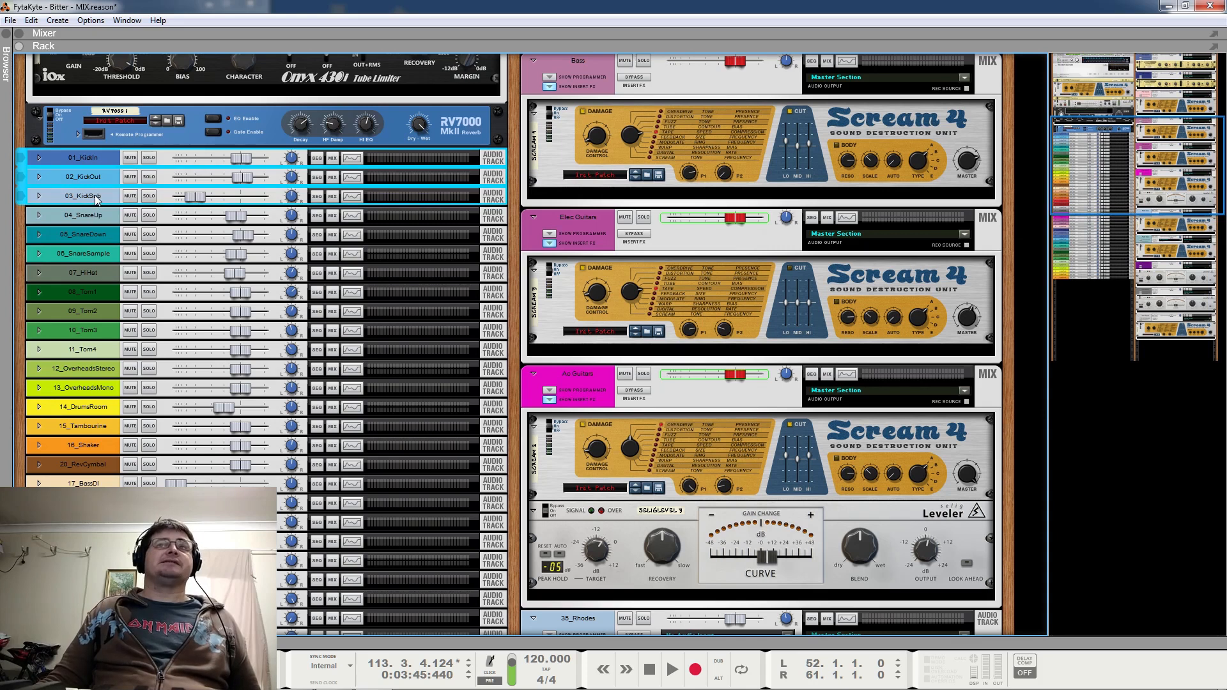
Show the mixer again above the rack at a reduced height, and select the Kik, Snare and Drums mix channels in turn in the rack
{"action": "left_click", "coordinate": [20, 34]}
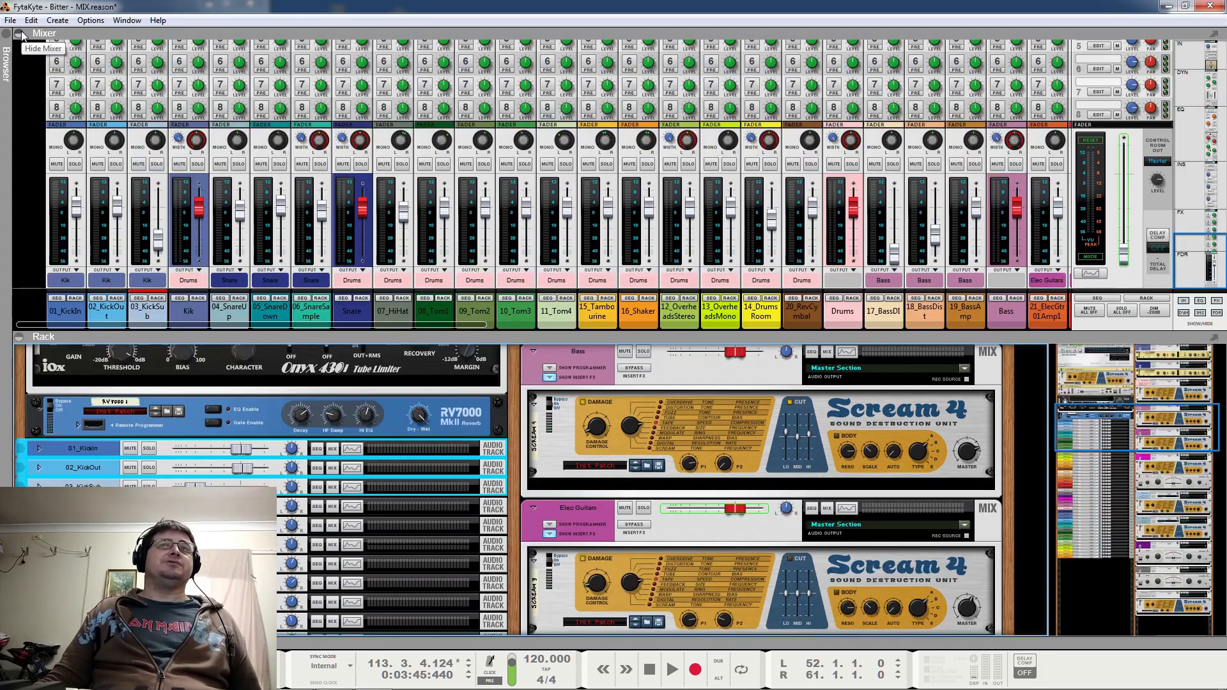
{"action": "left_click_drag", "start_coordinate": [764, 327], "coordinate": [777, 248]}
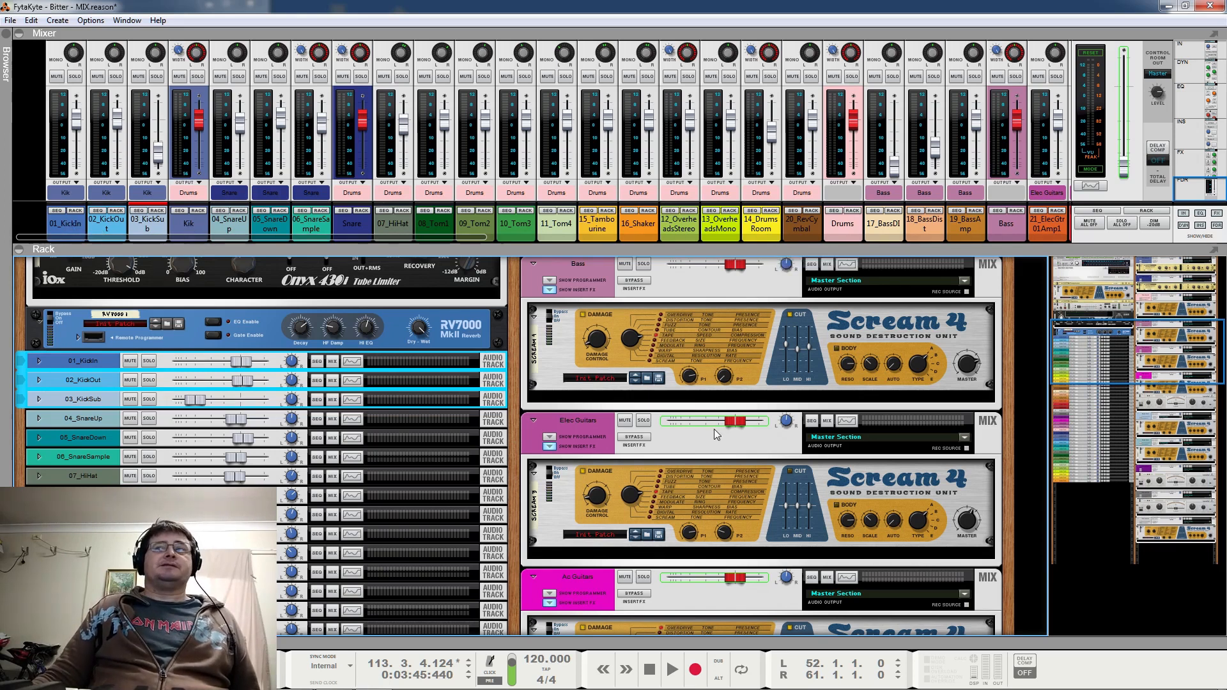
{"action": "scroll", "coordinate": [715, 429], "scroll_direction": "up", "scroll_amount": 15}
{"action": "left_click", "coordinate": [661, 266]}
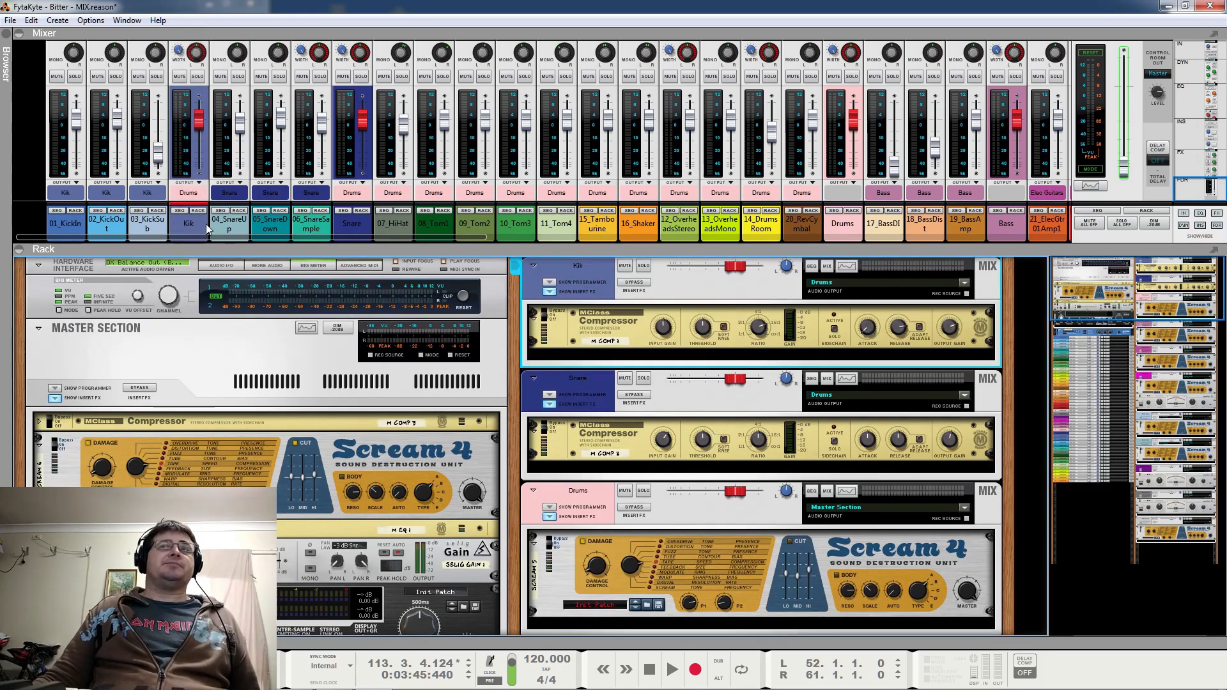
{"action": "left_click", "coordinate": [588, 381]}
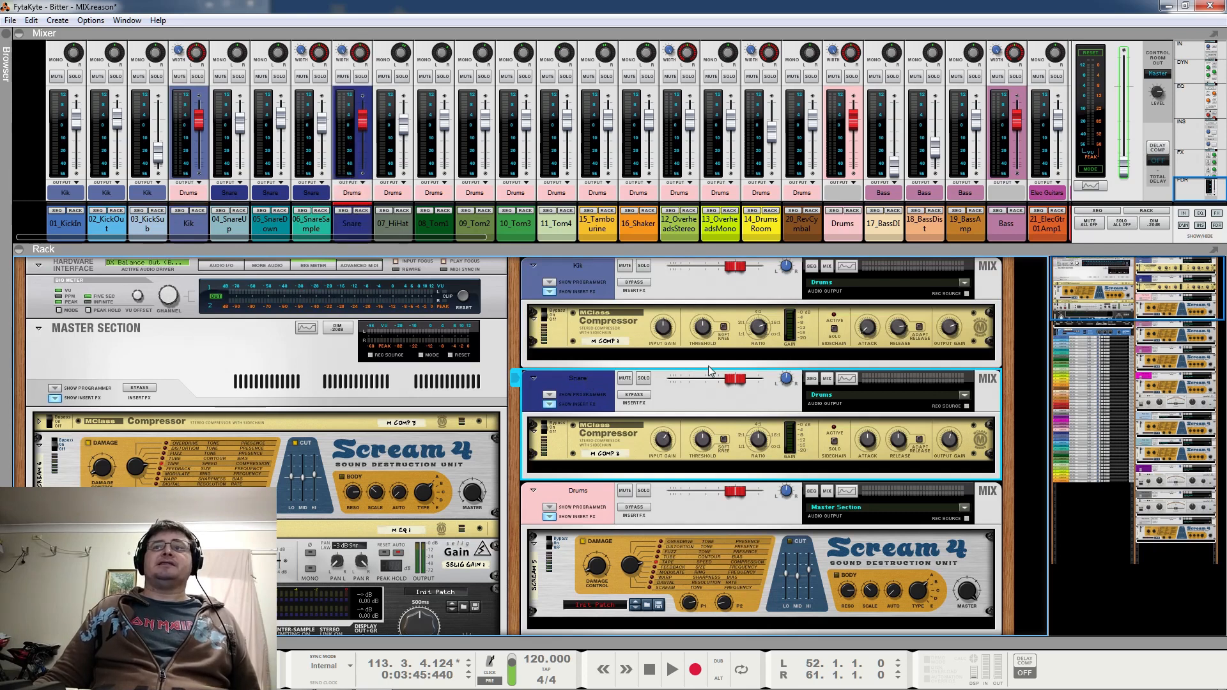
{"action": "left_click", "coordinate": [603, 503]}
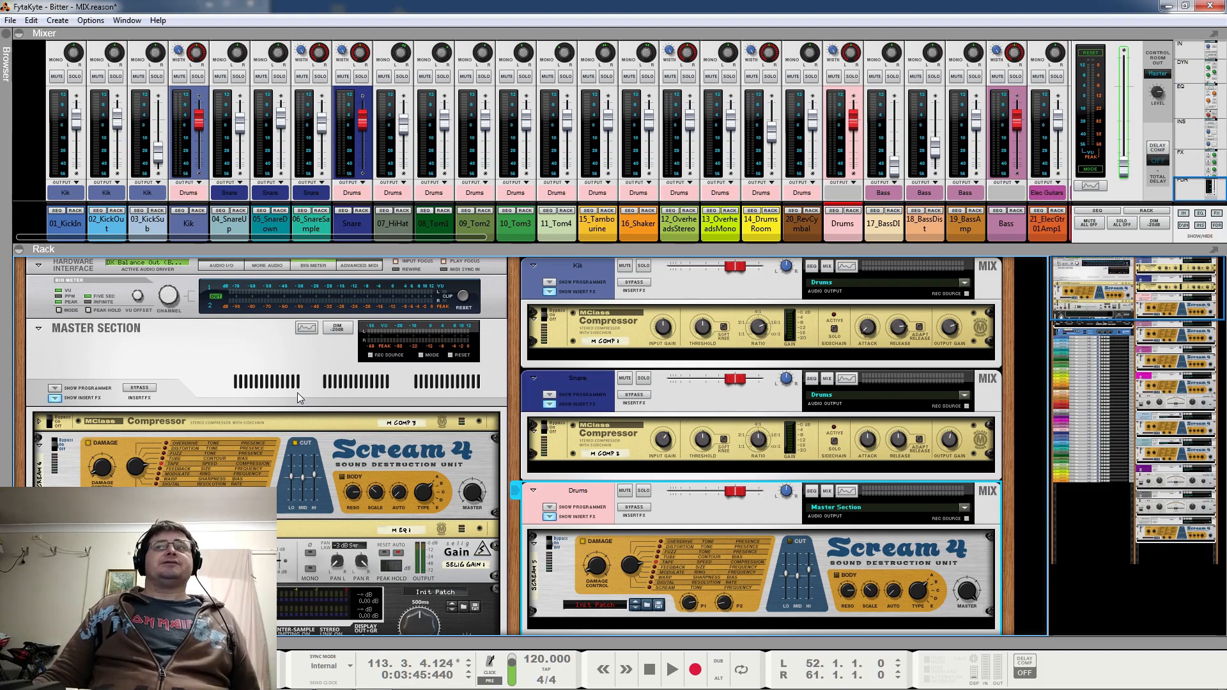
Examine the insert effects on the rack's mix channels, from Kik, Snare and Drums through the bass, guitars, Rhodes and Hammond to the vocal buses
{"action": "scroll", "coordinate": [297, 392], "scroll_direction": "down", "scroll_amount": 10}
{"action": "scroll", "coordinate": [301, 385], "scroll_direction": "down", "scroll_amount": 5}
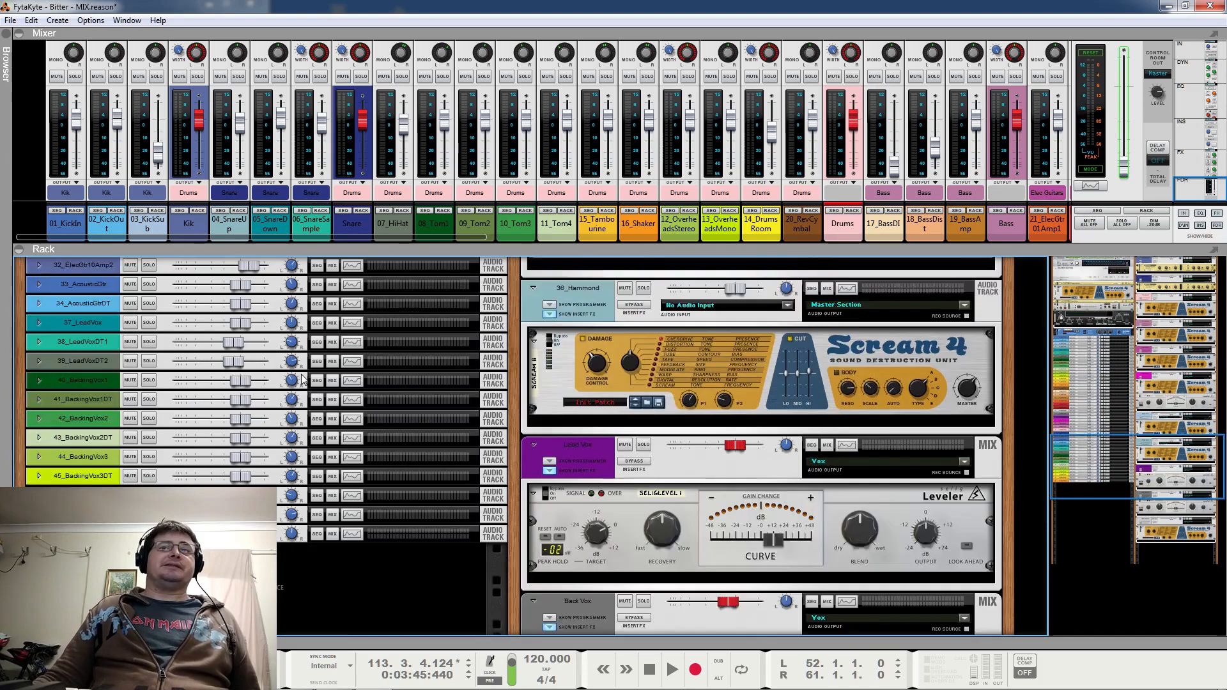
{"action": "scroll", "coordinate": [303, 377], "scroll_direction": "up", "scroll_amount": 15}
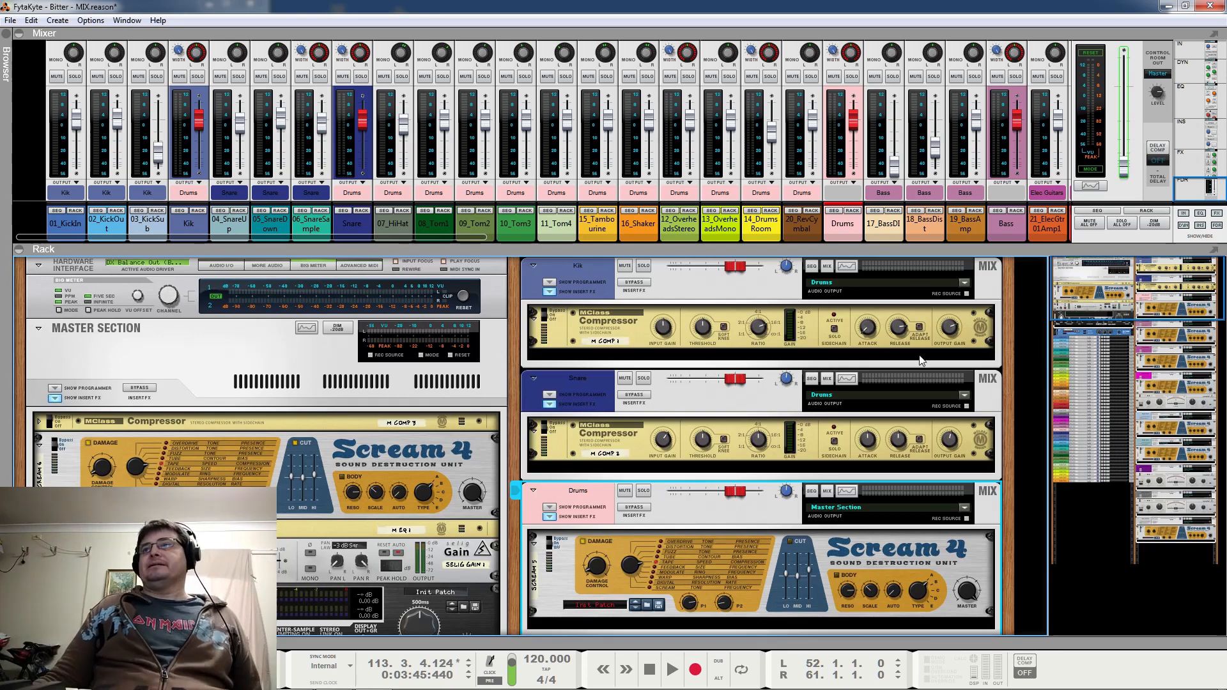
{"action": "scroll", "coordinate": [680, 262], "scroll_direction": "down", "scroll_amount": 15}
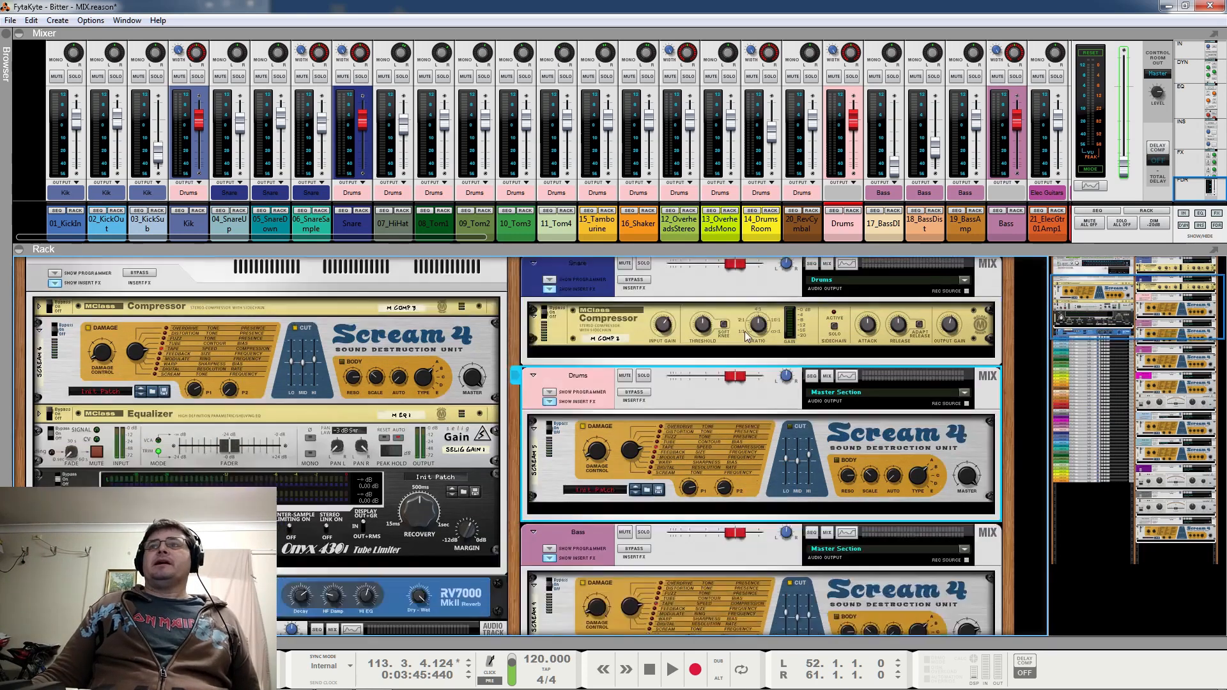
{"action": "scroll", "coordinate": [855, 370], "scroll_direction": "down", "scroll_amount": 15}
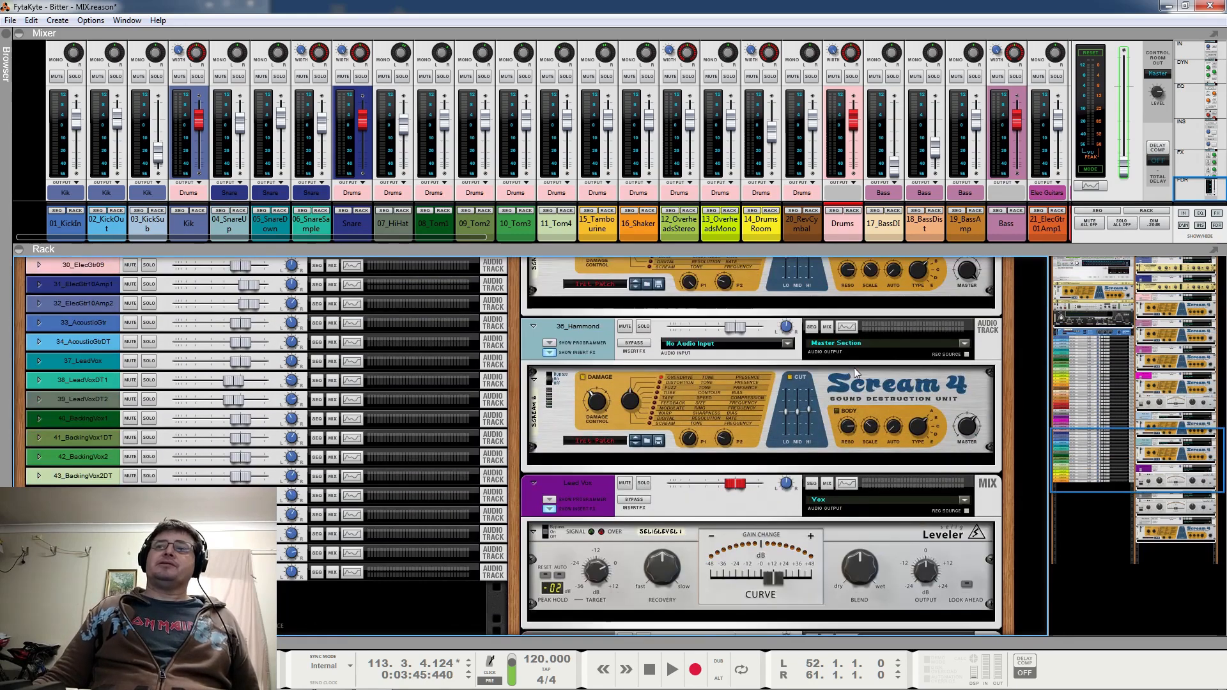
{"action": "scroll", "coordinate": [854, 367], "scroll_direction": "up", "scroll_amount": 15}
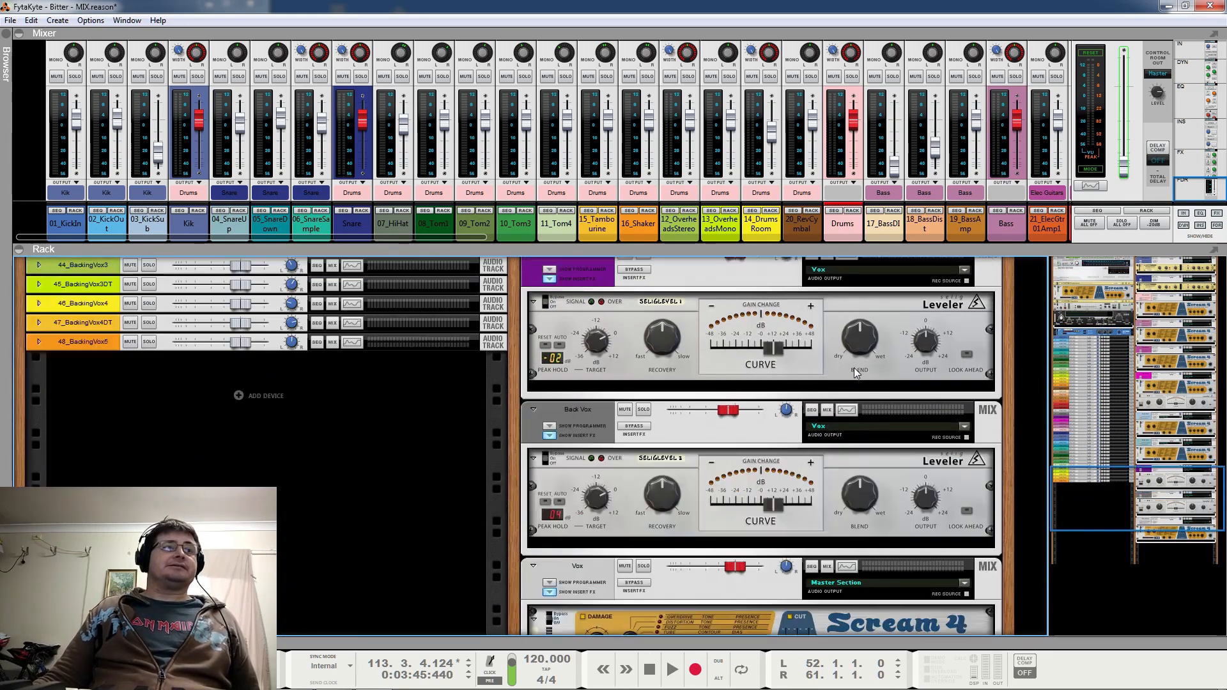
{"action": "scroll", "coordinate": [855, 371], "scroll_direction": "up", "scroll_amount": 4}
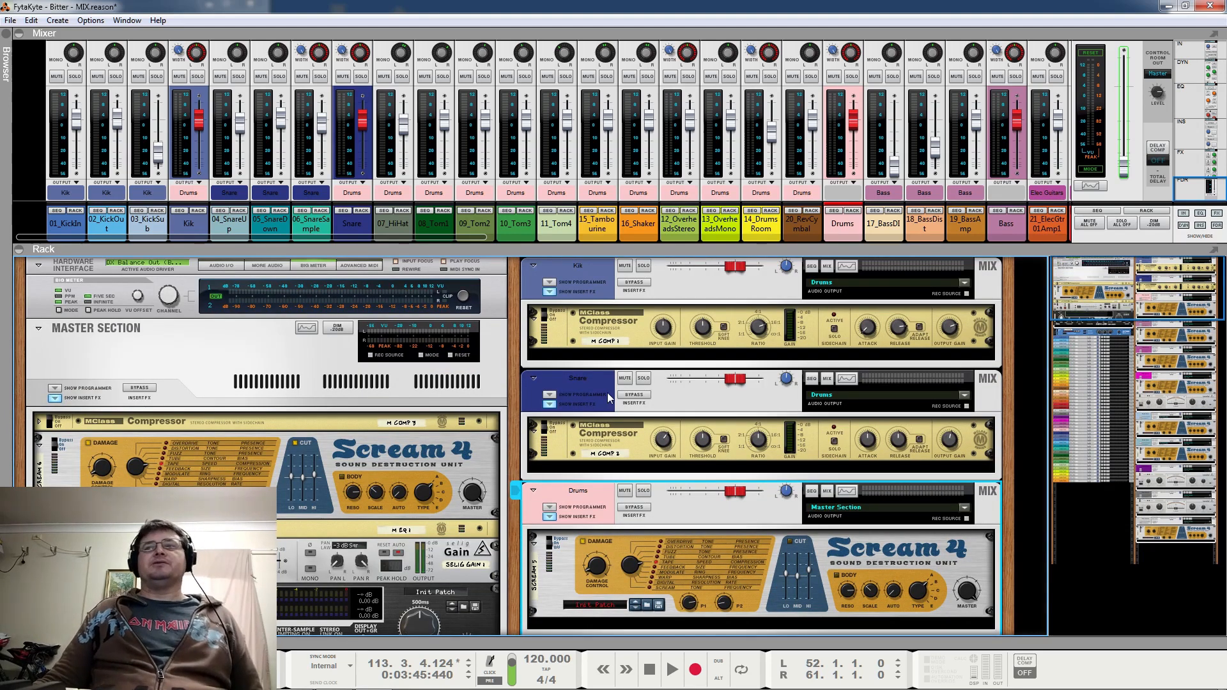
{"action": "scroll", "coordinate": [607, 392], "scroll_direction": "down", "scroll_amount": 4}
{"action": "scroll", "coordinate": [607, 392], "scroll_direction": "down", "scroll_amount": 1}
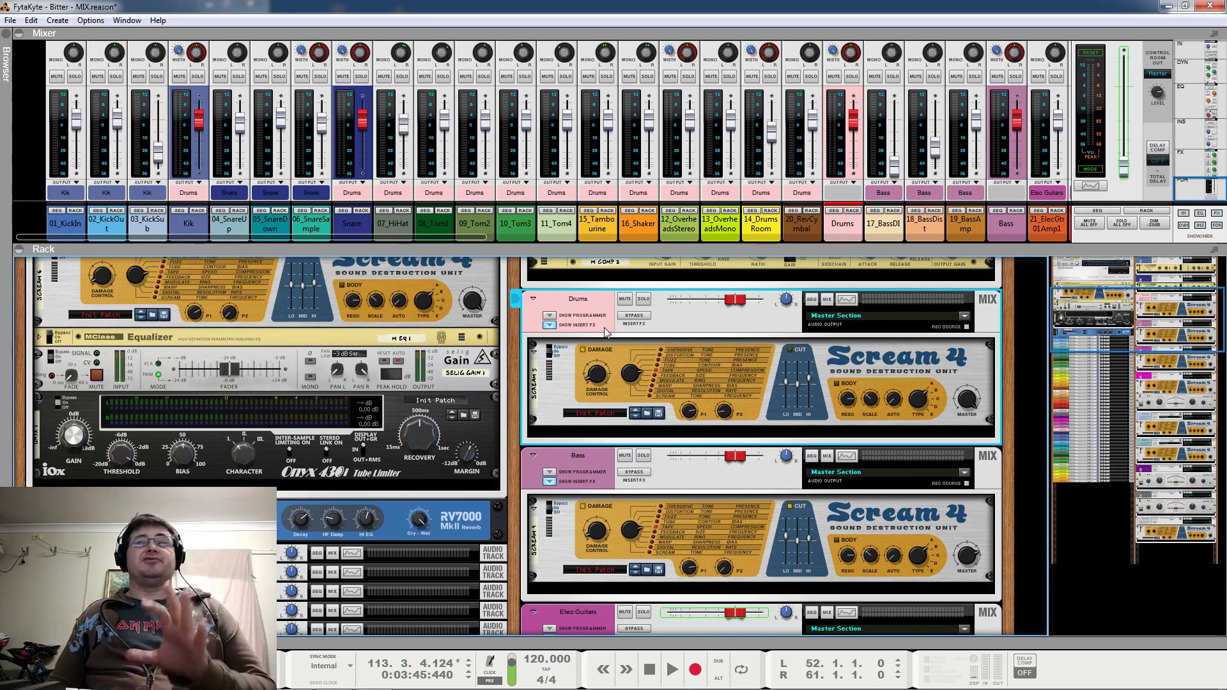
{"action": "scroll", "coordinate": [608, 338], "scroll_direction": "down", "scroll_amount": 3}
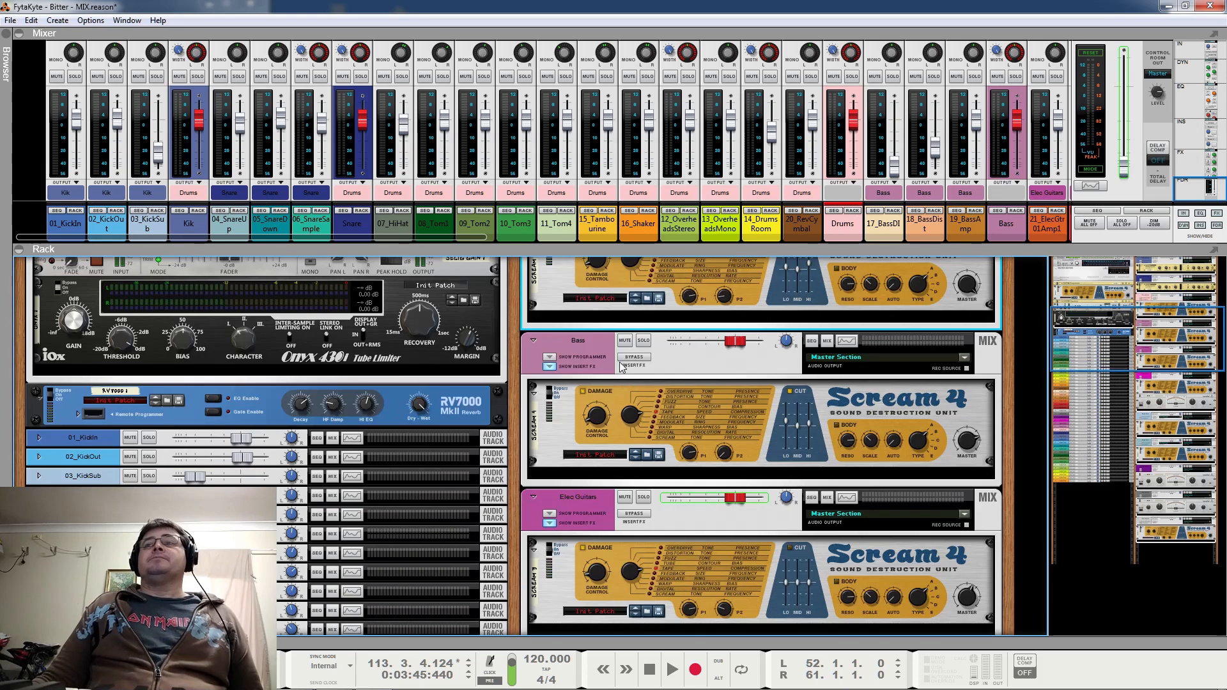
{"action": "scroll", "coordinate": [694, 329], "scroll_direction": "down", "scroll_amount": 4}
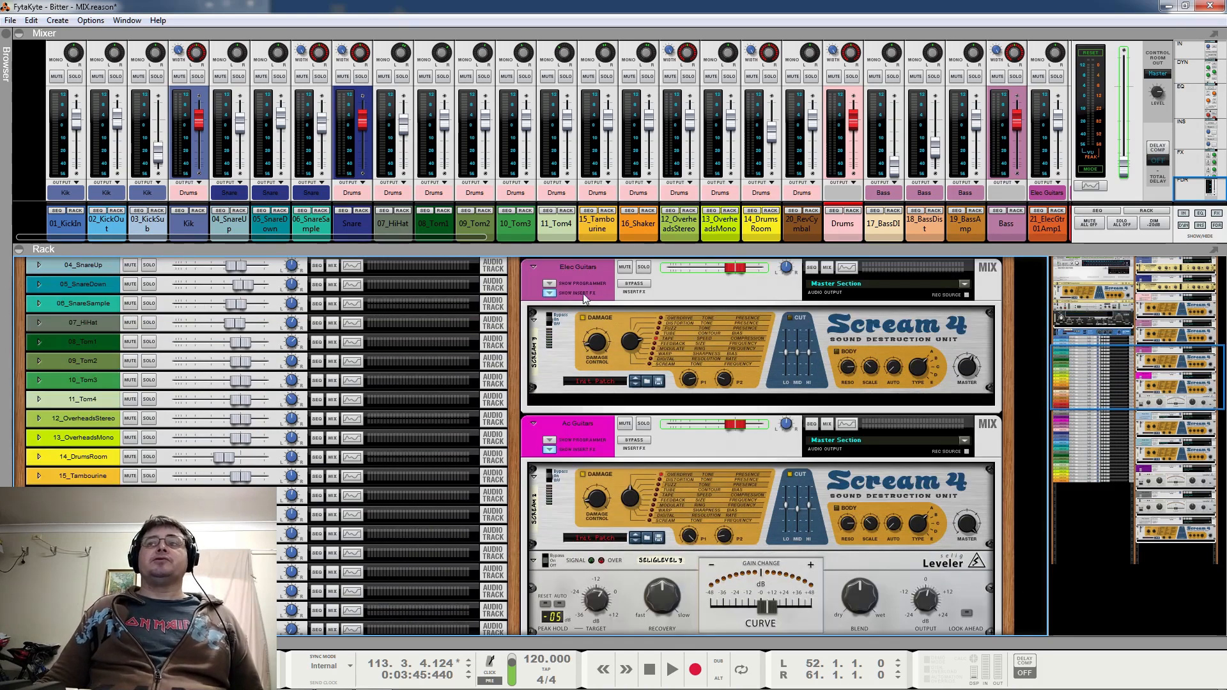
{"action": "scroll", "coordinate": [772, 464], "scroll_direction": "down", "scroll_amount": 2}
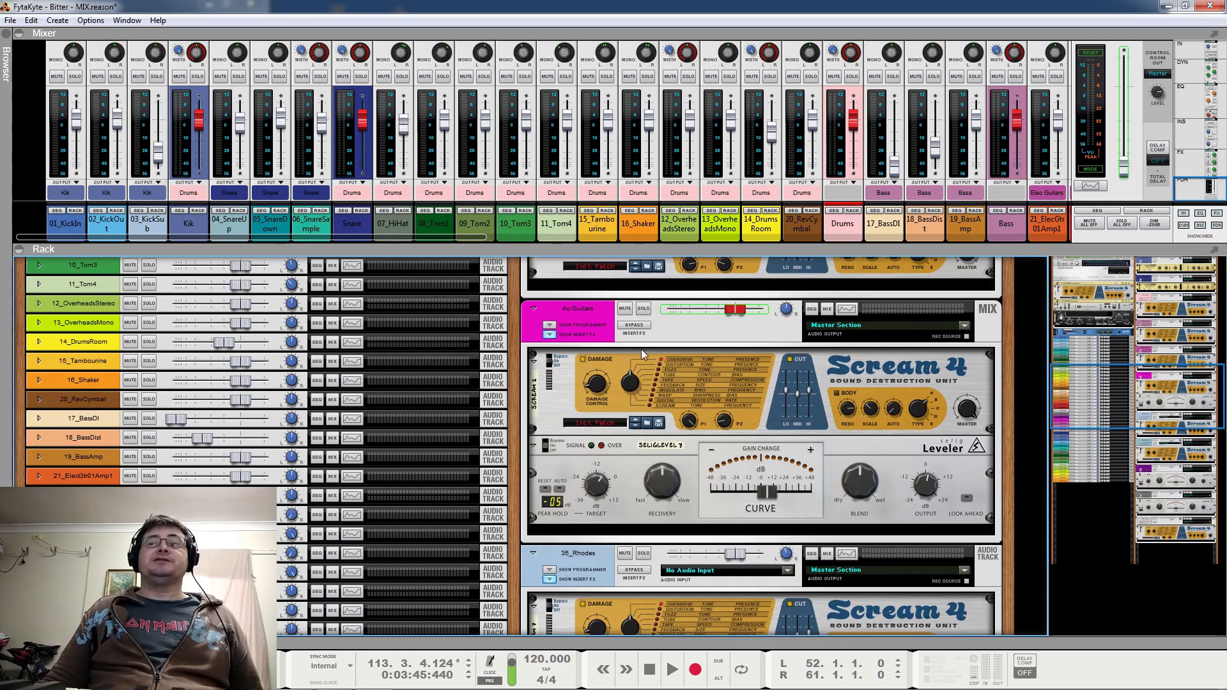
{"action": "scroll", "coordinate": [813, 414], "scroll_direction": "down", "scroll_amount": 2}
{"action": "scroll", "coordinate": [813, 414], "scroll_direction": "down", "scroll_amount": 2}
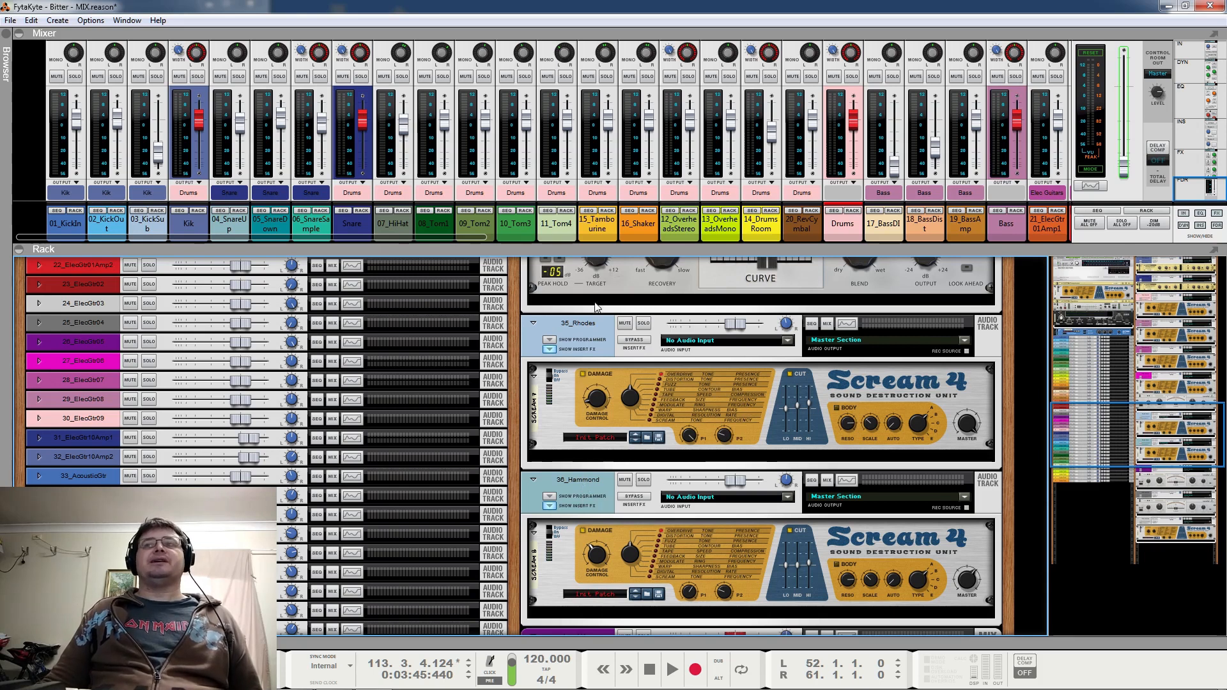
{"action": "scroll", "coordinate": [675, 523], "scroll_direction": "down", "scroll_amount": 10}
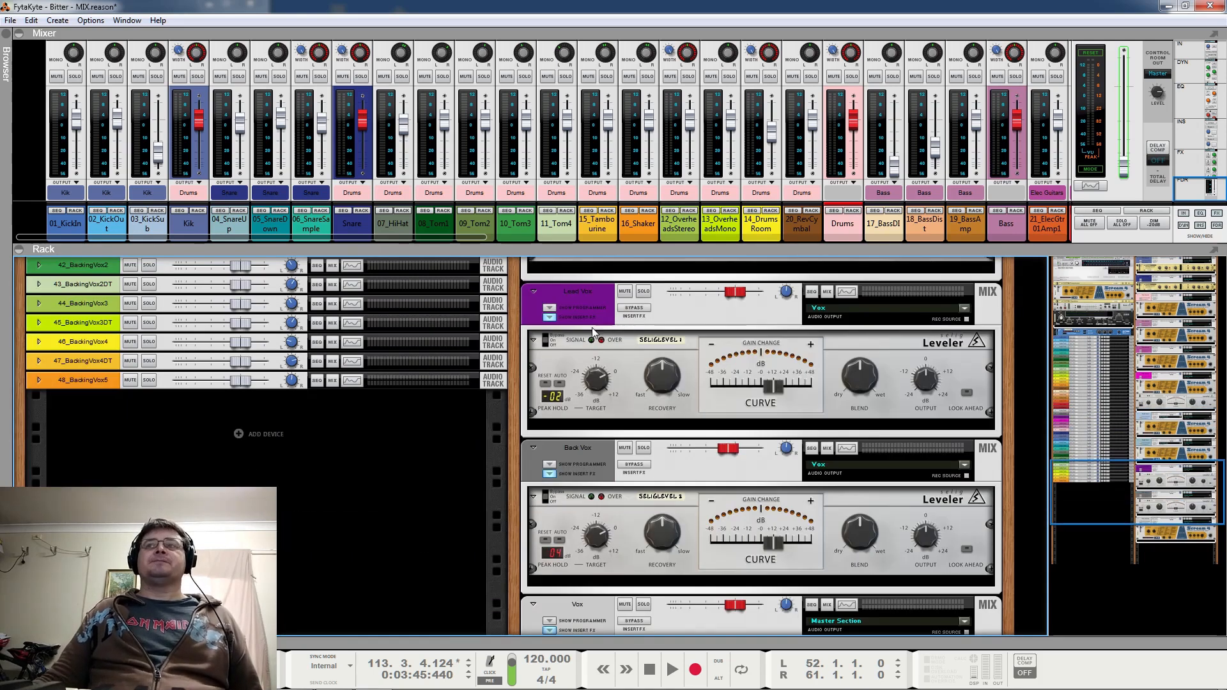
Select the Lead Vox, Back Vox and Vox mix channels in turn in the rack, and locate the Vox channel in the mixer
{"action": "left_click", "coordinate": [863, 428]}
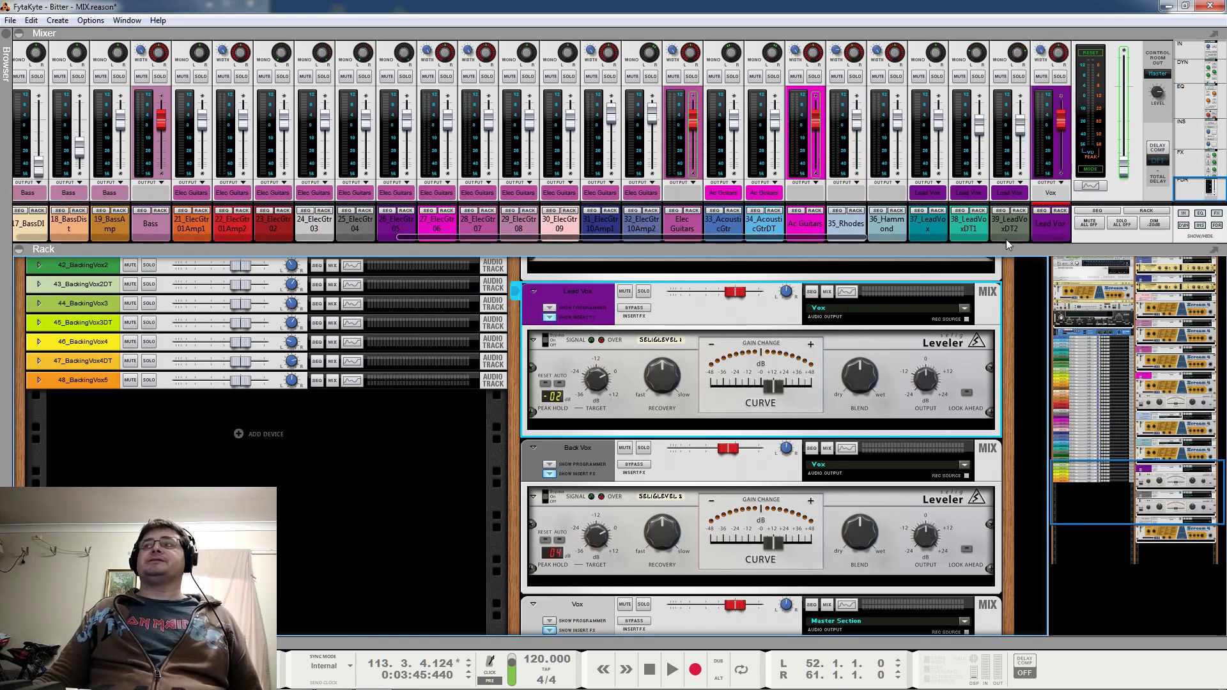
{"action": "scroll", "coordinate": [638, 351], "scroll_direction": "down", "scroll_amount": 5}
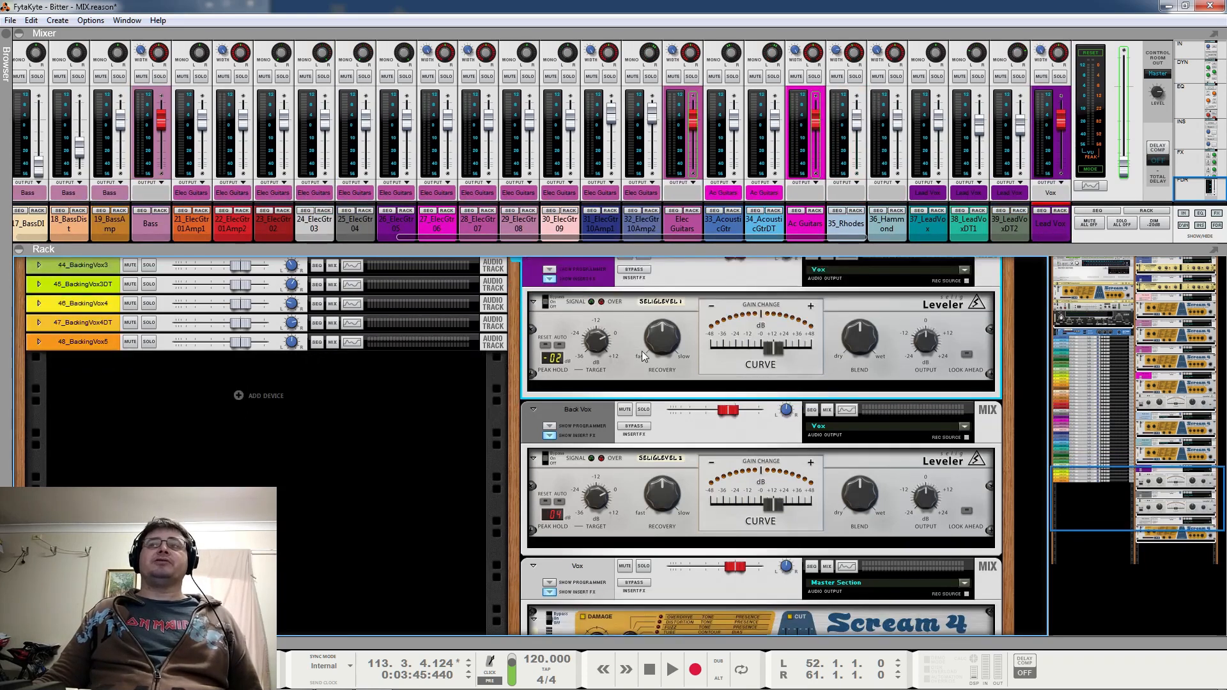
{"action": "left_click", "coordinate": [570, 297]}
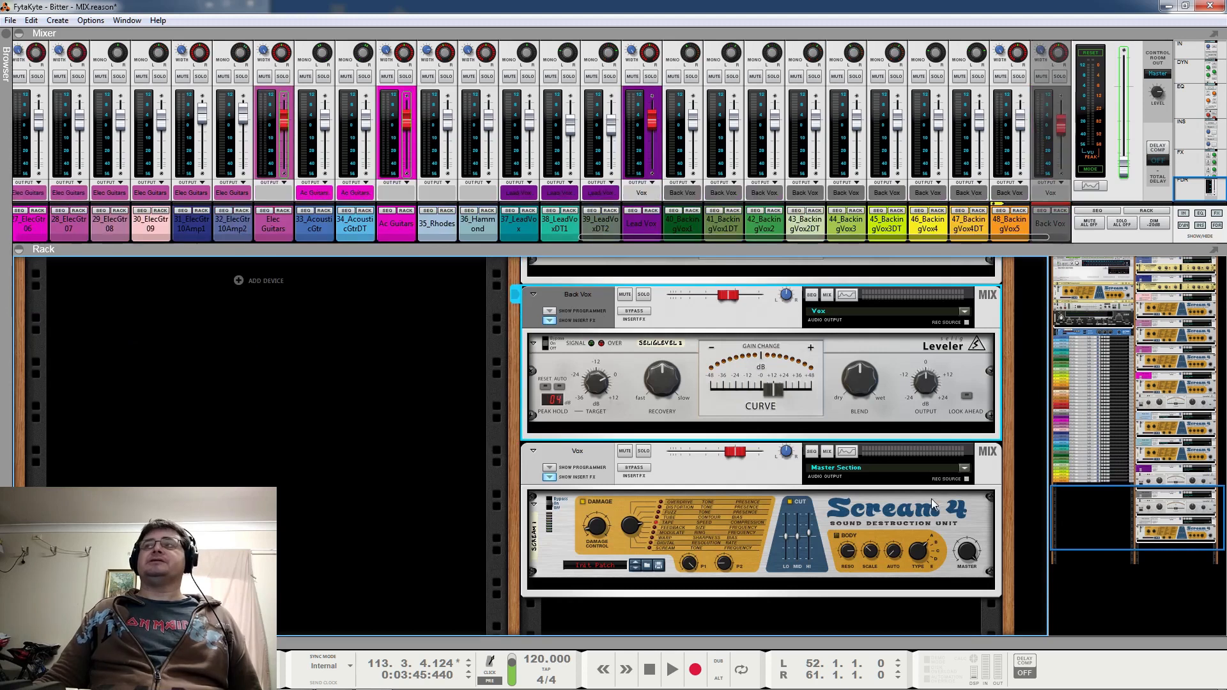
{"action": "left_click", "coordinate": [597, 463]}
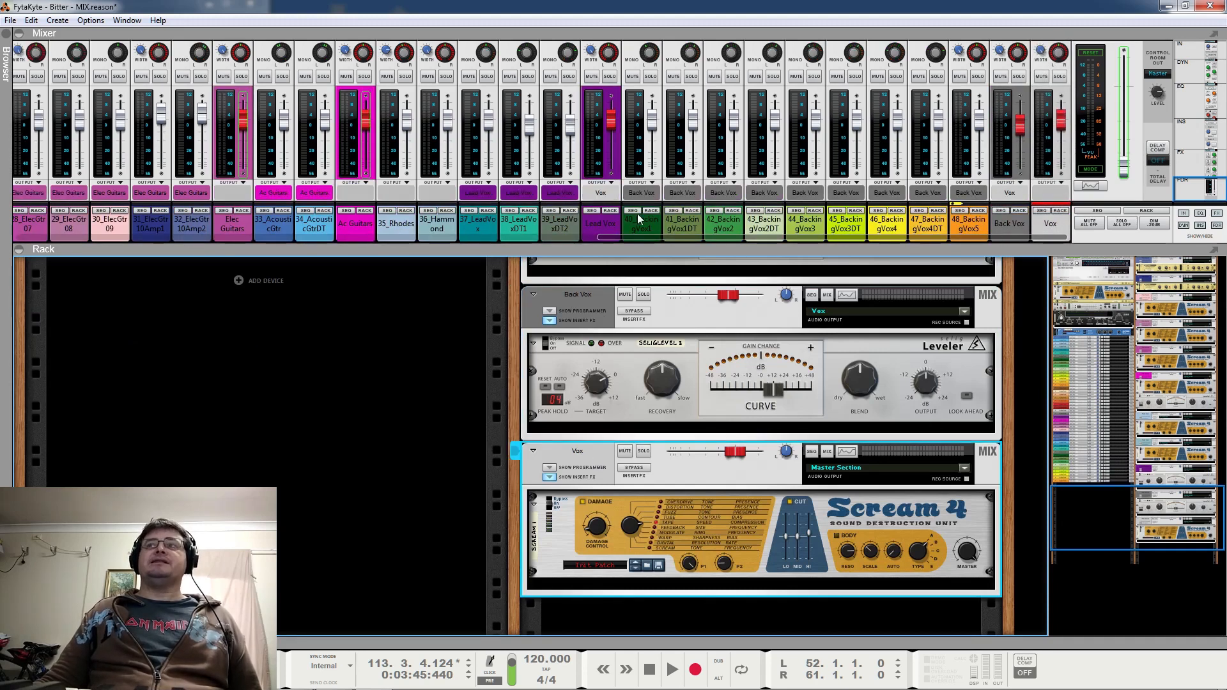
{"action": "left_click", "coordinate": [1049, 222]}
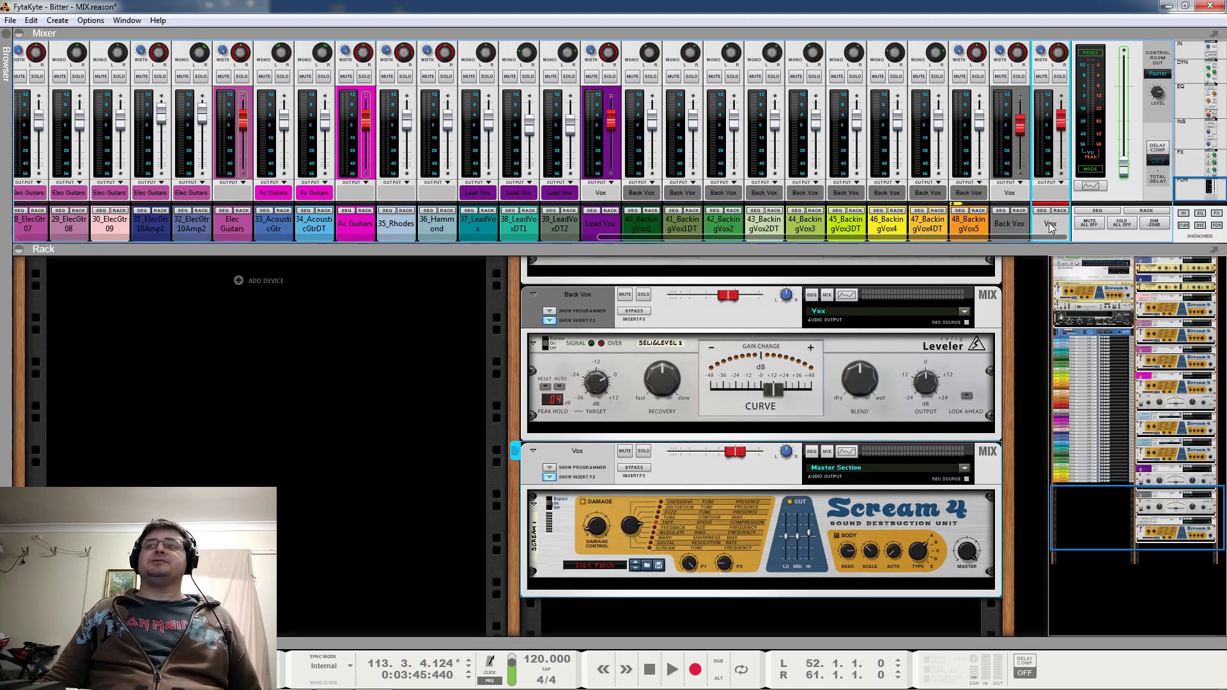
{"action": "left_click", "coordinate": [593, 452]}
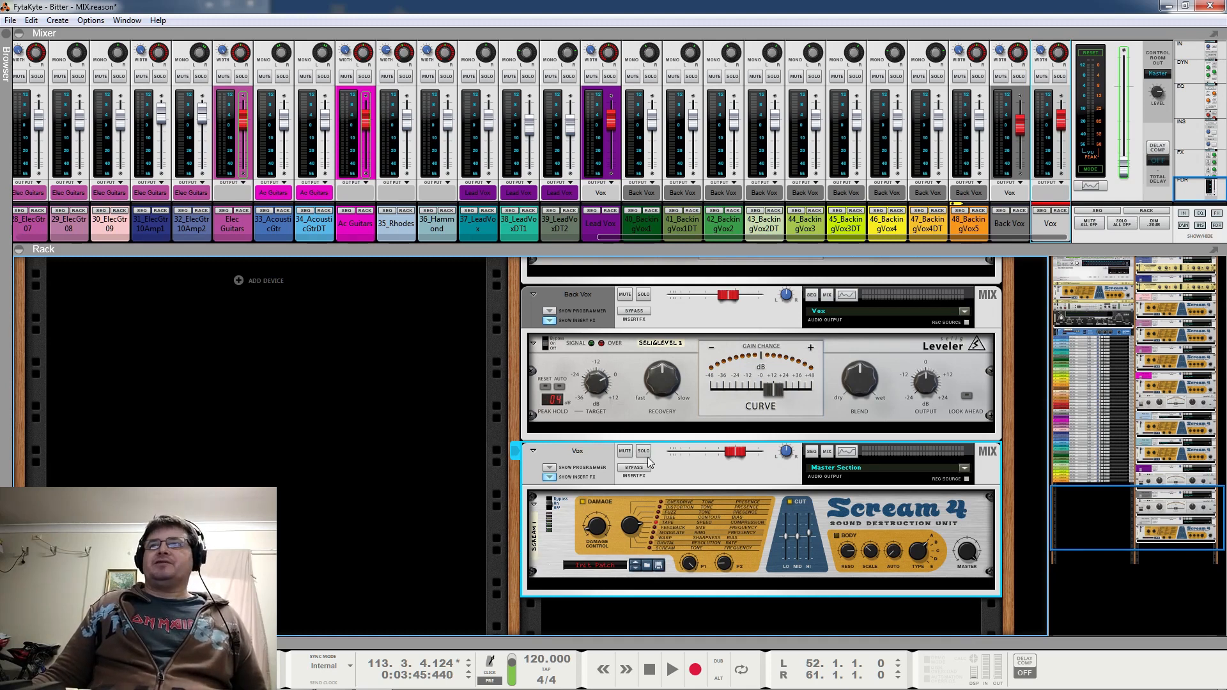
Solo the Lead Vox mix channel in the rack and start playback
{"action": "scroll", "coordinate": [644, 455], "scroll_direction": "up", "scroll_amount": 5}
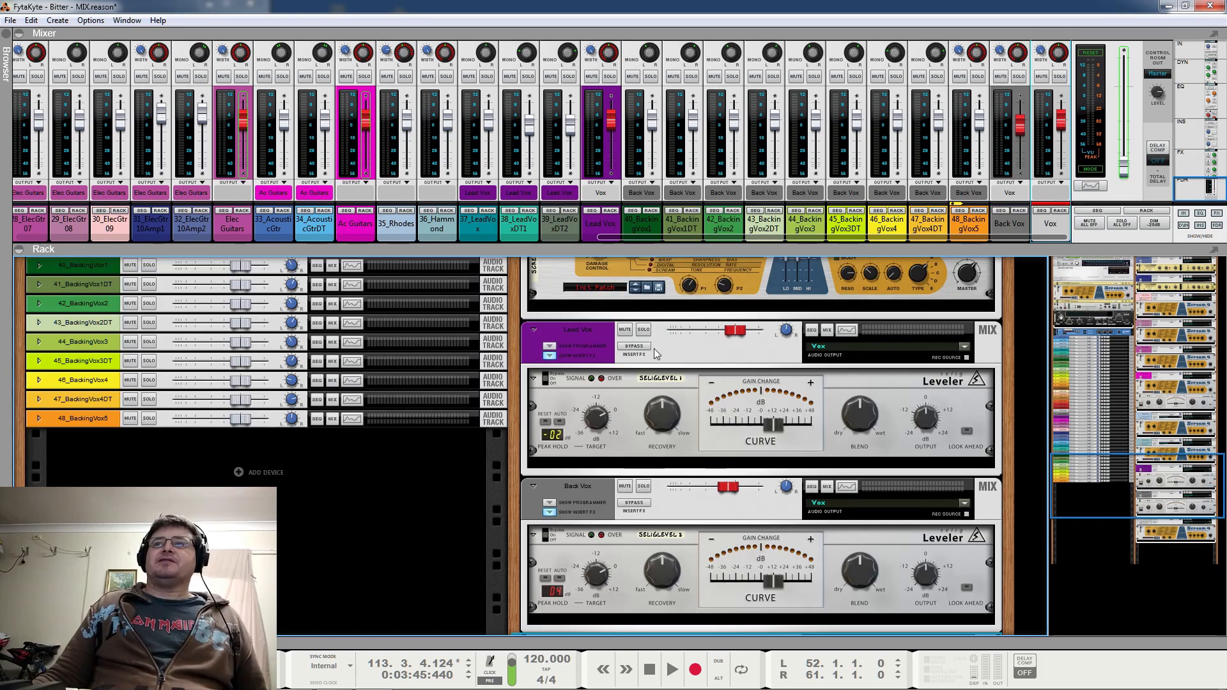
{"action": "left_click", "coordinate": [643, 329]}
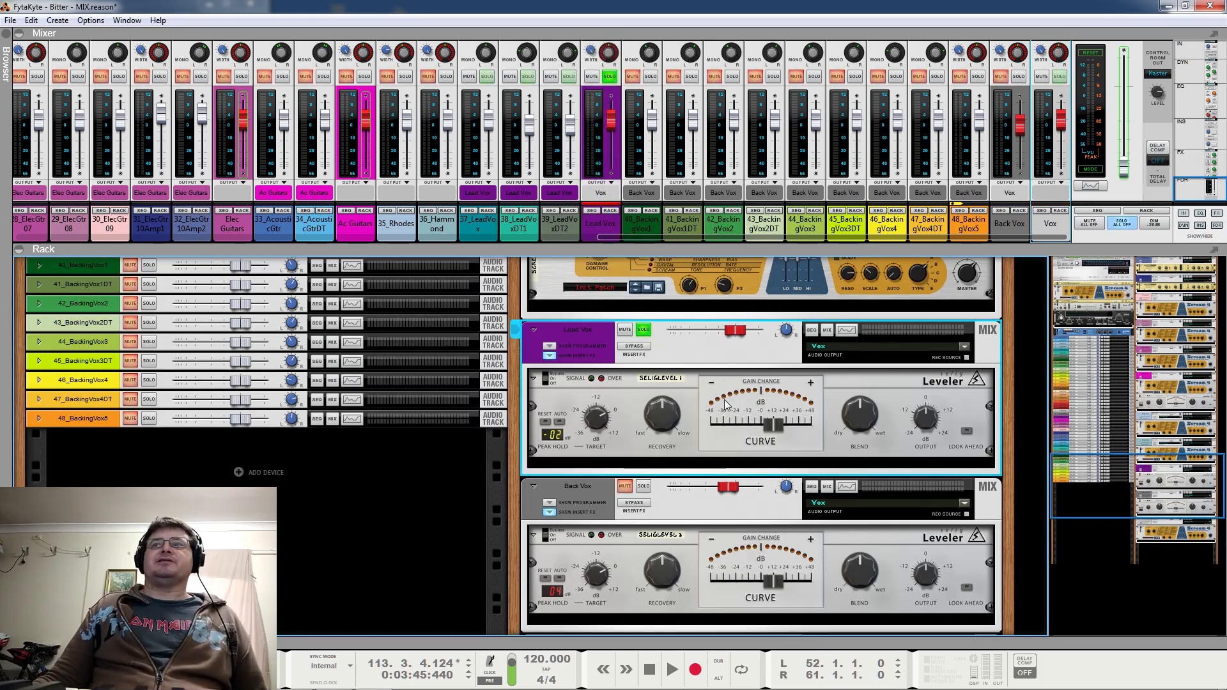
{"action": "key", "text": "space"}
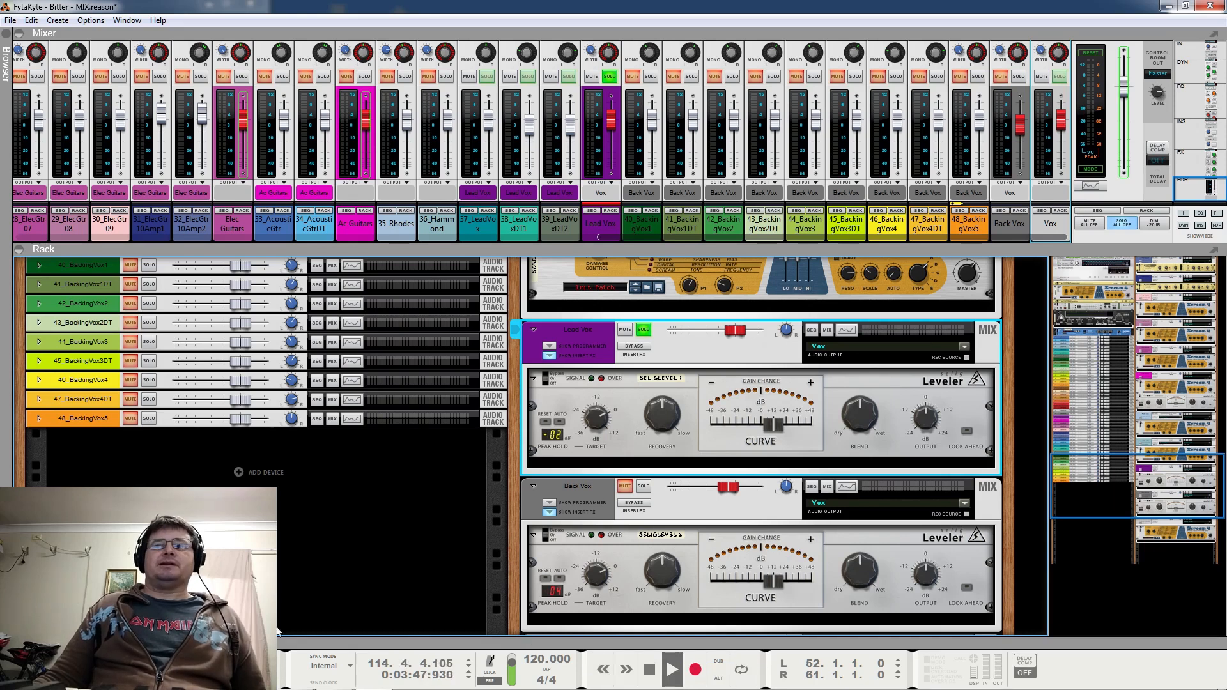
Show the sequencer and move playback to bar 52, looking through the arrangement's tracks while the lead vocals play
{"action": "key", "text": "F7"}
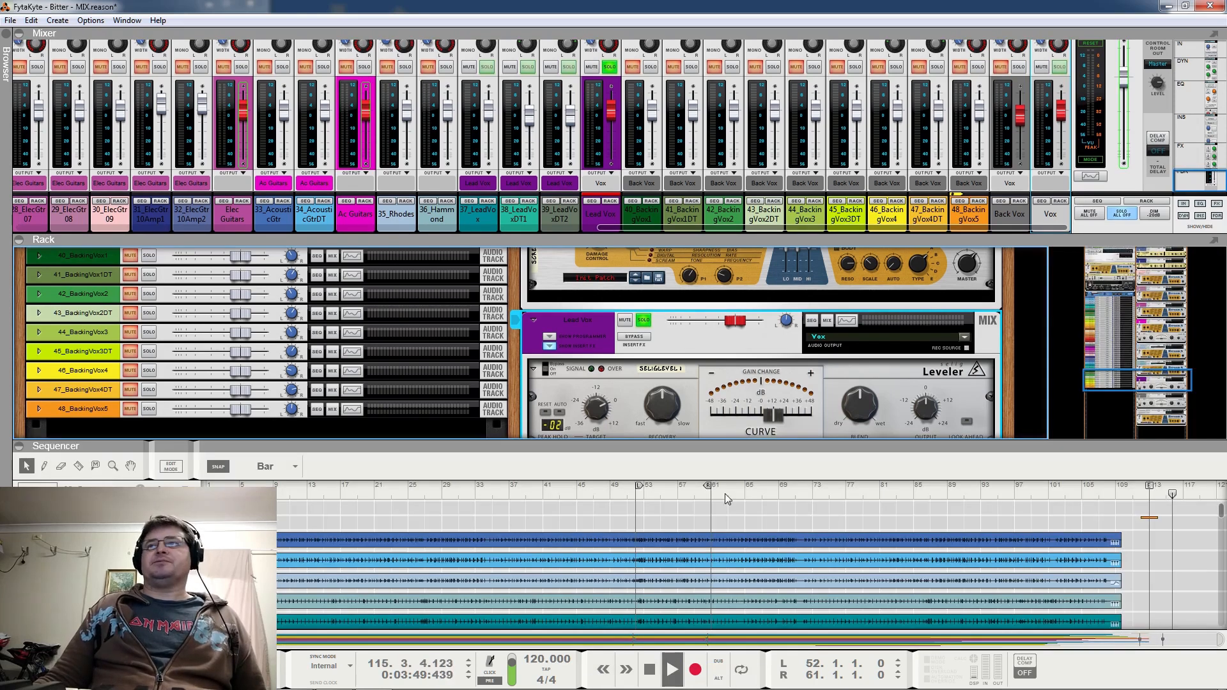
{"action": "left_click", "coordinate": [634, 488]}
{"action": "scroll", "coordinate": [709, 511], "scroll_direction": "down", "scroll_amount": 5}
{"action": "scroll", "coordinate": [761, 524], "scroll_direction": "down", "scroll_amount": 6}
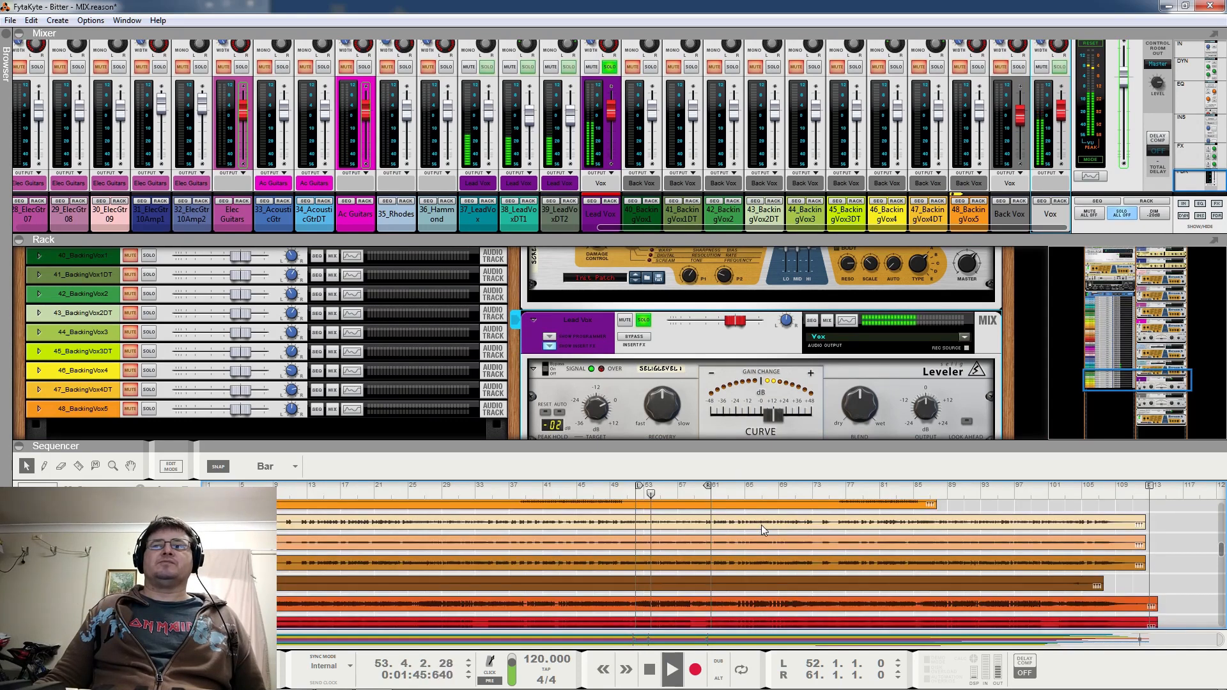
{"action": "scroll", "coordinate": [762, 524], "scroll_direction": "up", "scroll_amount": 5}
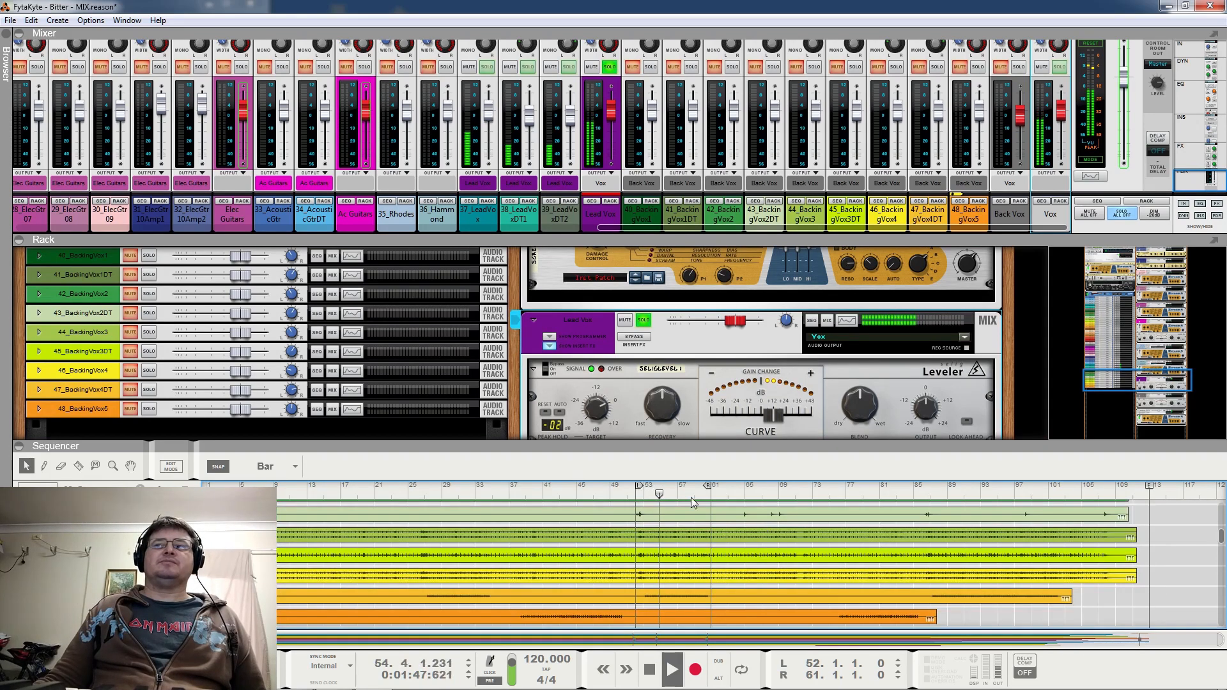
Loop playback from bar 50 to bar 61, and hide the sequencer after stopping playback
{"action": "left_click_drag", "start_coordinate": [645, 489], "coordinate": [625, 491]}
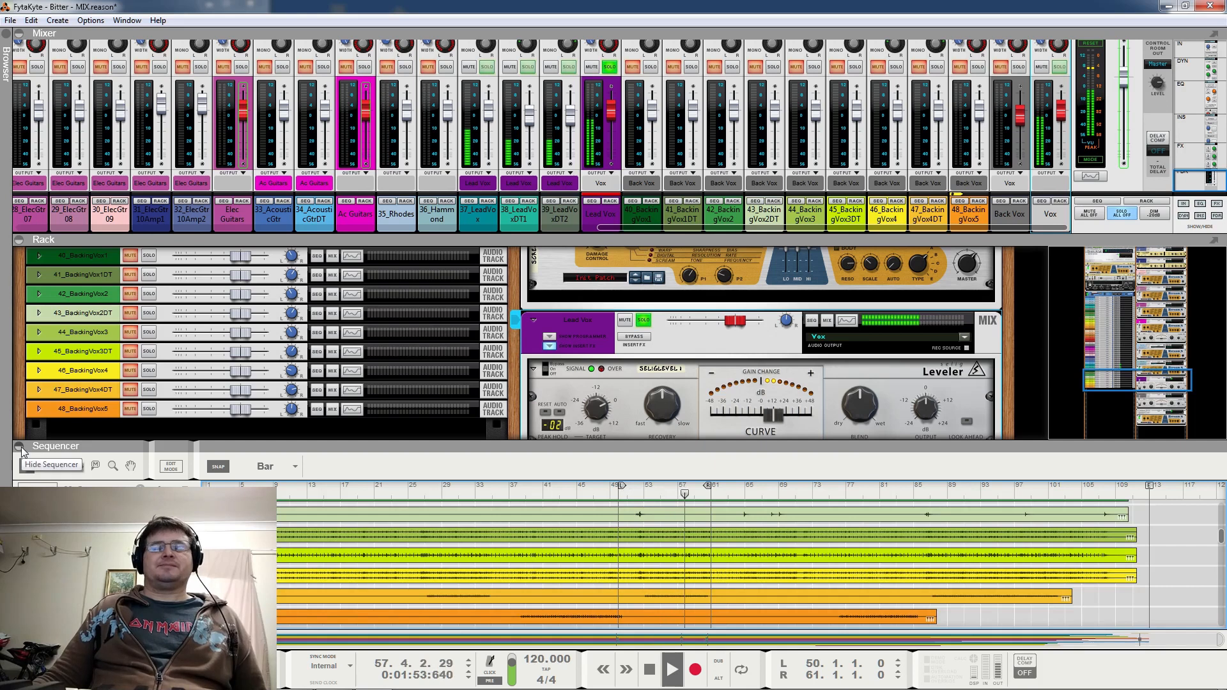
{"action": "left_click", "coordinate": [742, 669]}
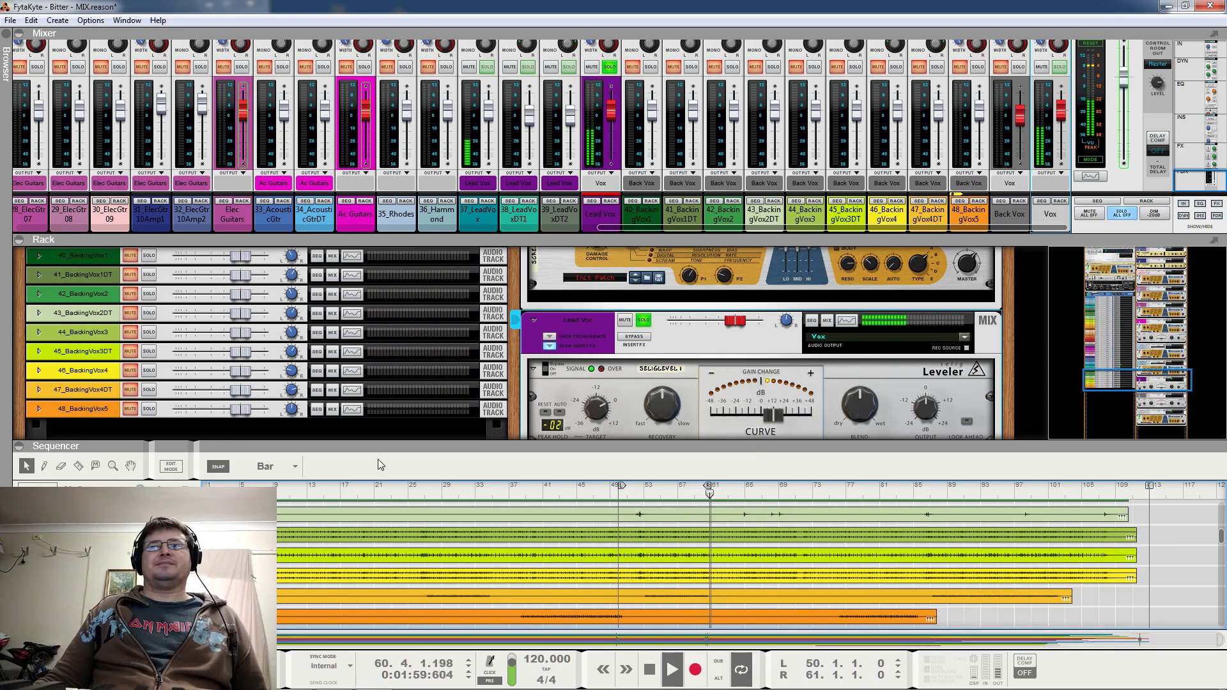
{"action": "key", "text": "space"}
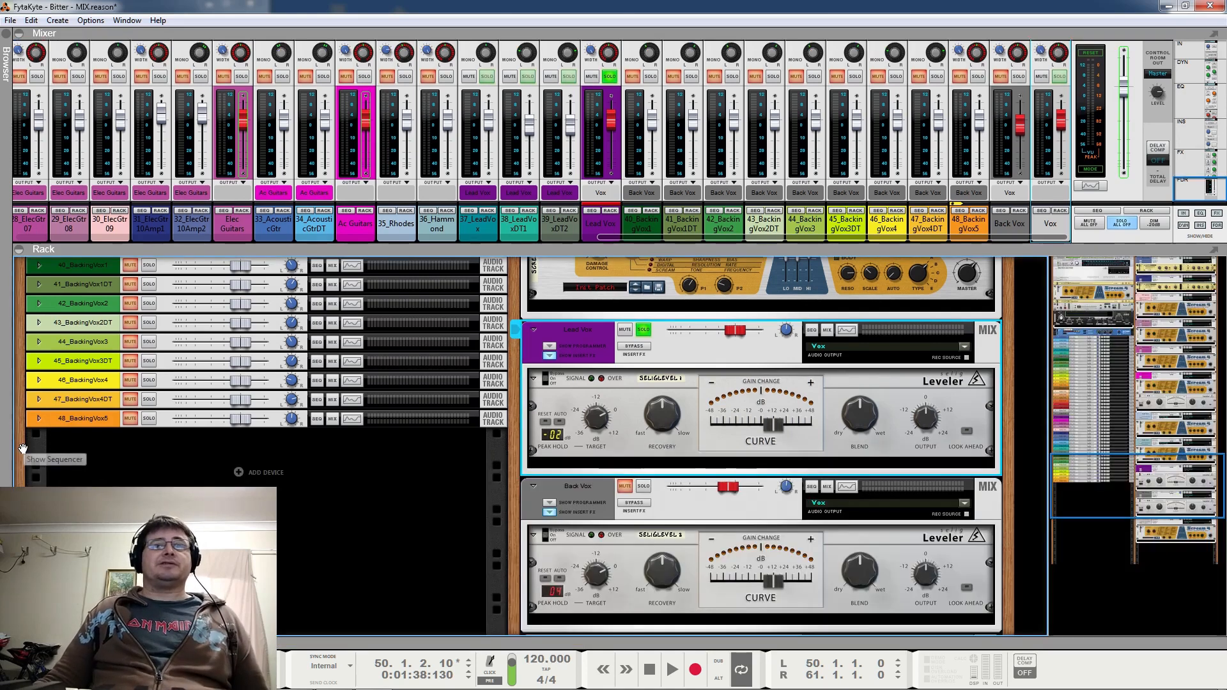
{"action": "left_click", "coordinate": [19, 445]}
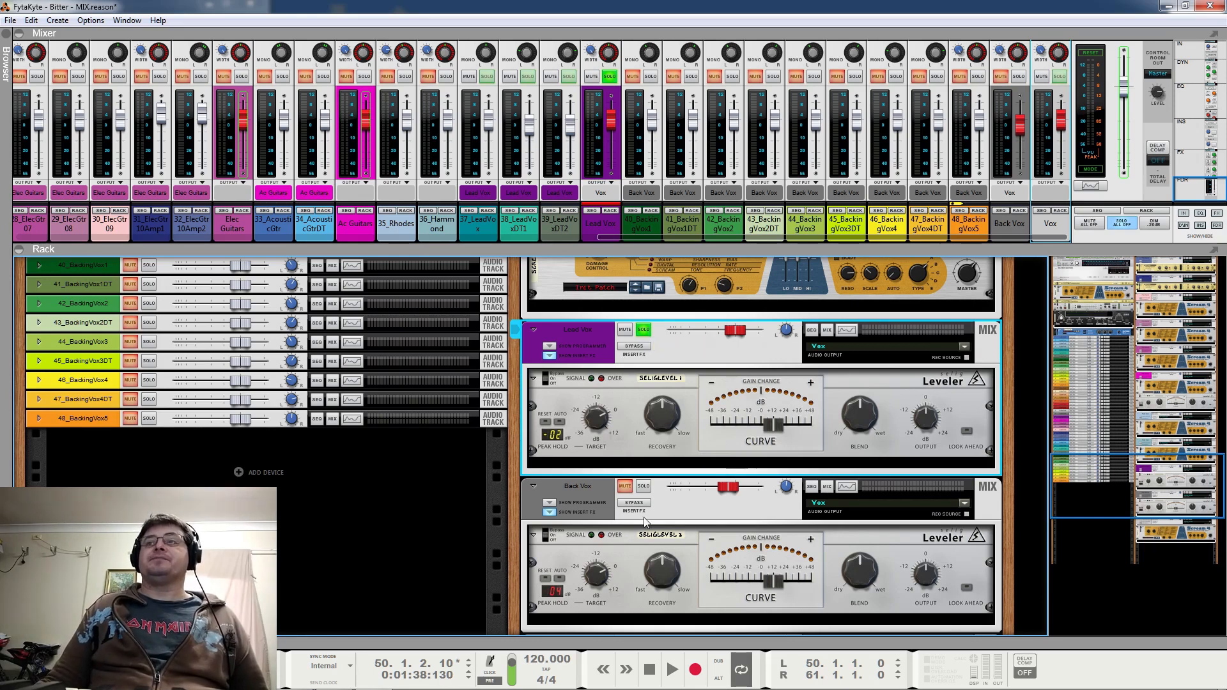
Solo the Back Vox mix channel instead of Lead Vox and listen to a few bars of it
{"action": "left_click", "coordinate": [643, 485]}
{"action": "left_click", "coordinate": [643, 329]}
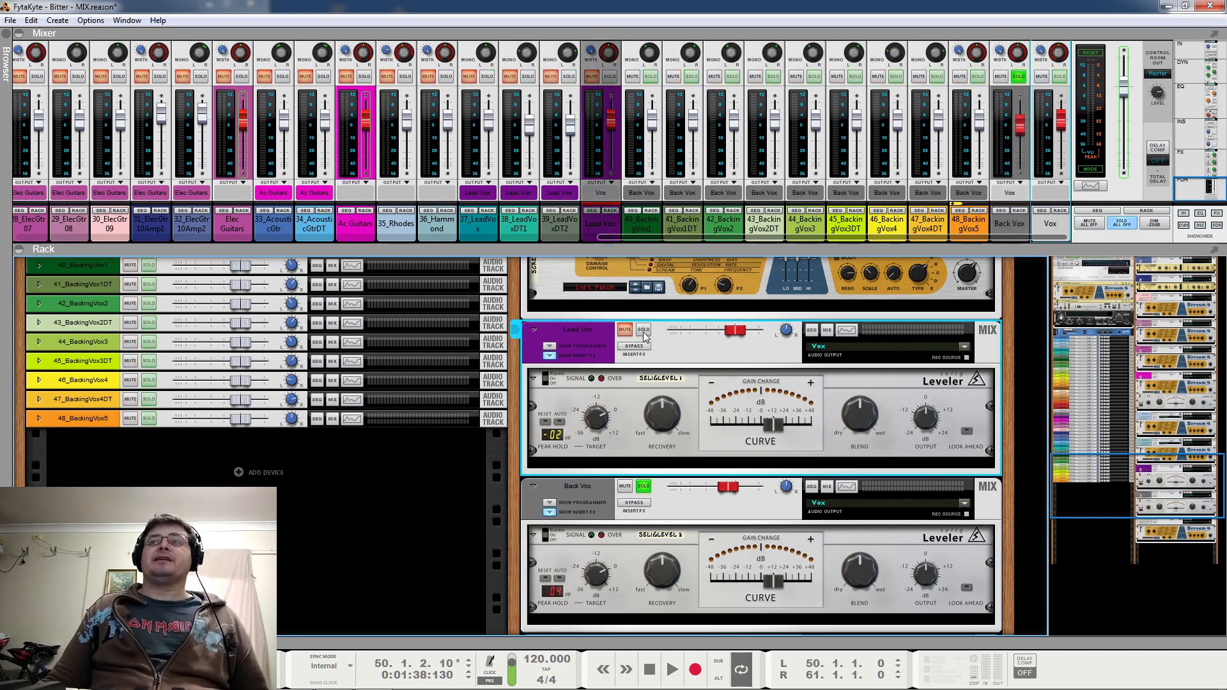
{"action": "key", "text": "space"}
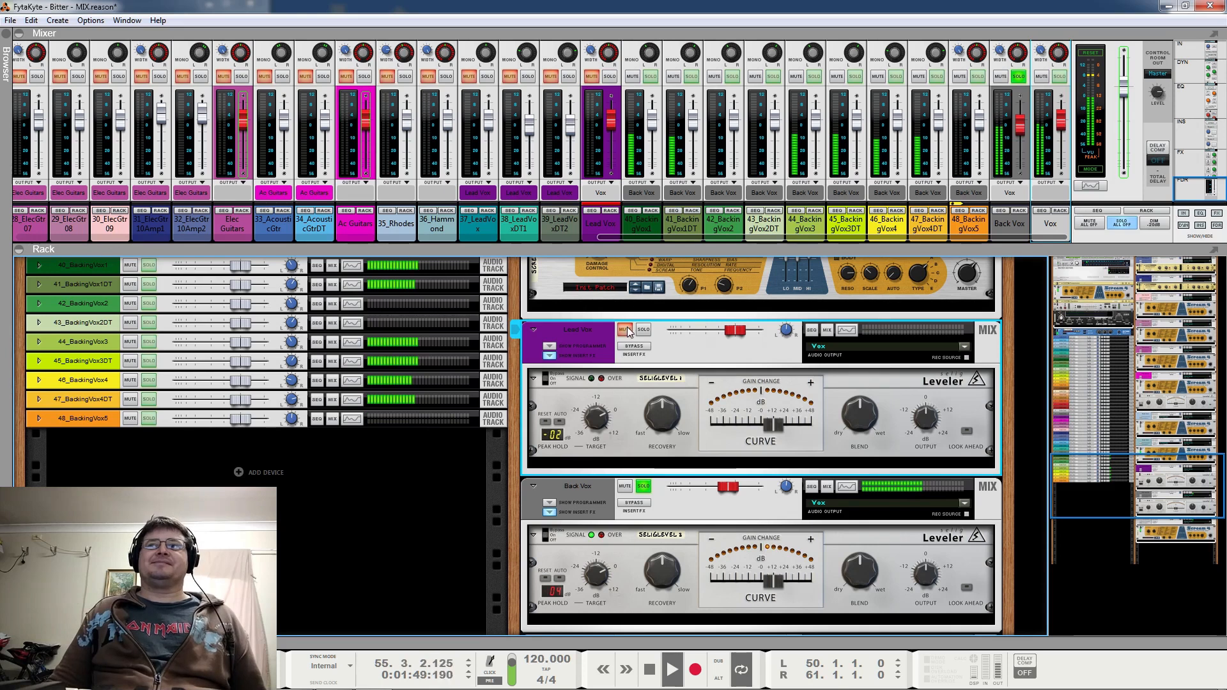
{"action": "key", "text": "space"}
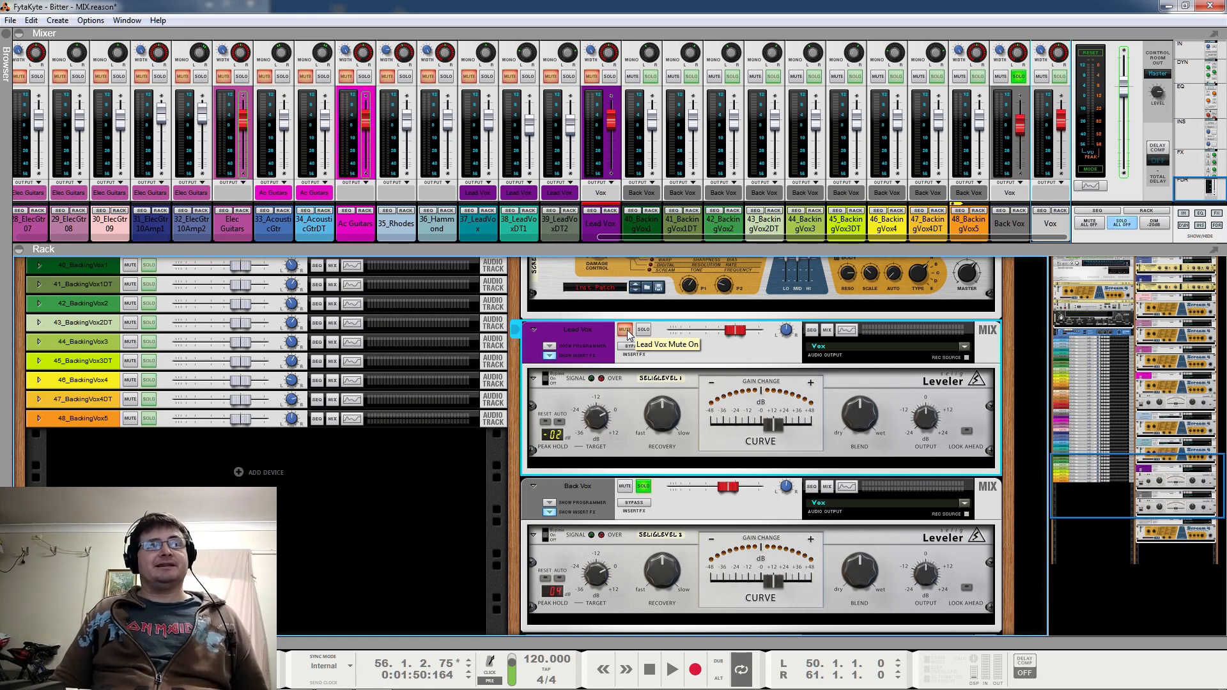
Solo Lead Vox together with Back Vox and play both vocal buses for a few bars
{"action": "left_click", "coordinate": [628, 331]}
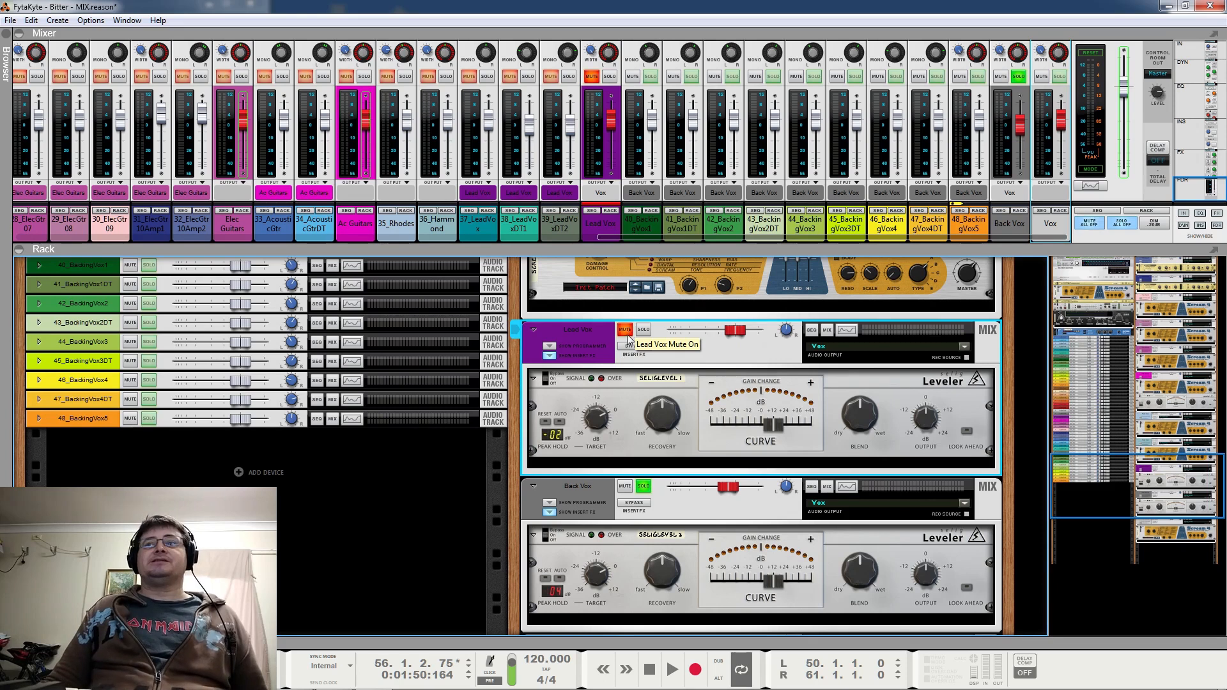
{"action": "left_click", "coordinate": [627, 331]}
{"action": "left_click", "coordinate": [643, 329]}
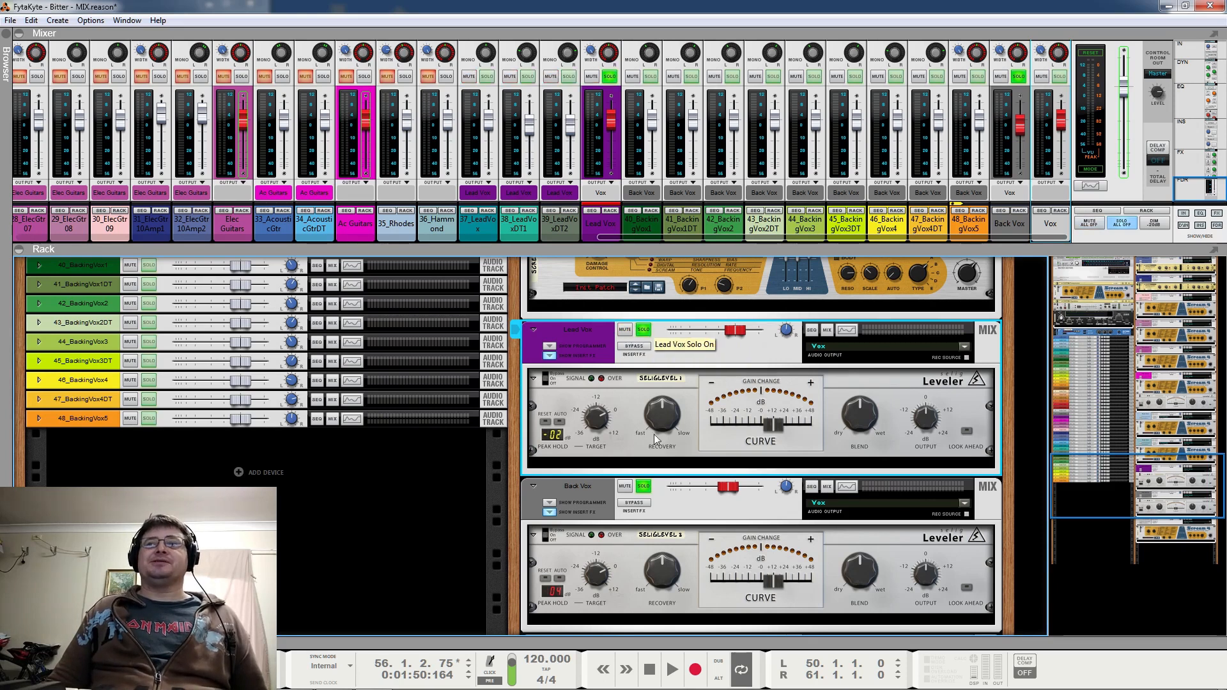
{"action": "key", "text": "space"}
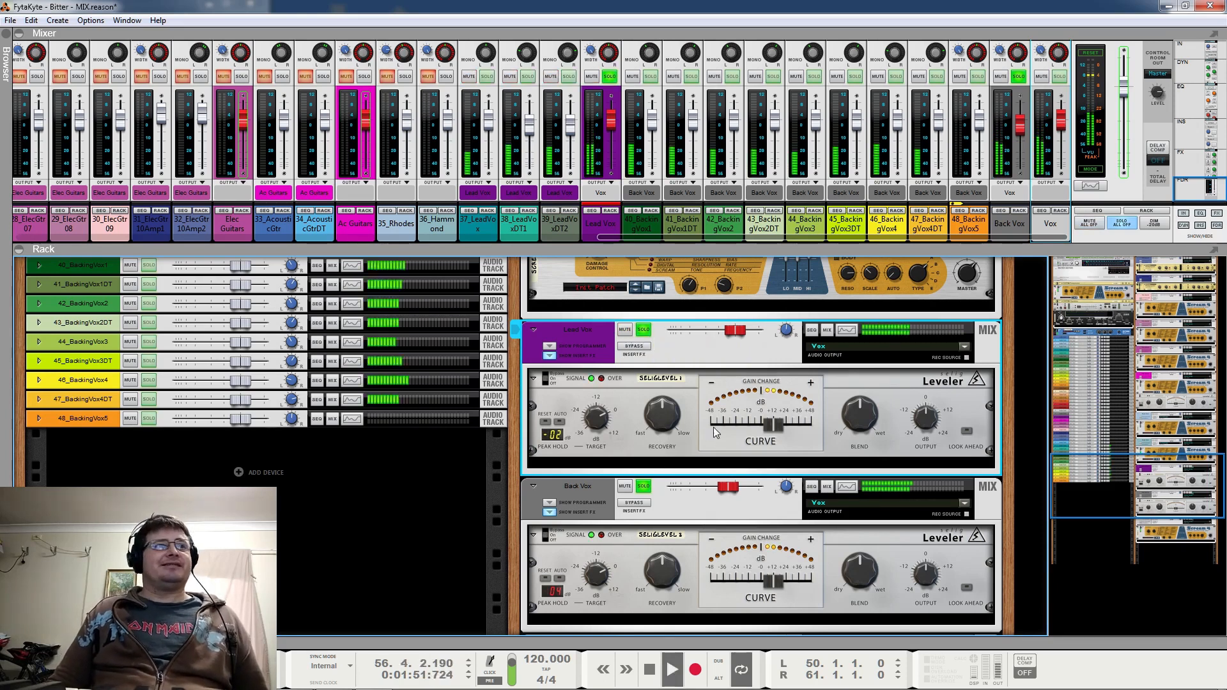
{"action": "mouse_move", "coordinate": [708, 427]}
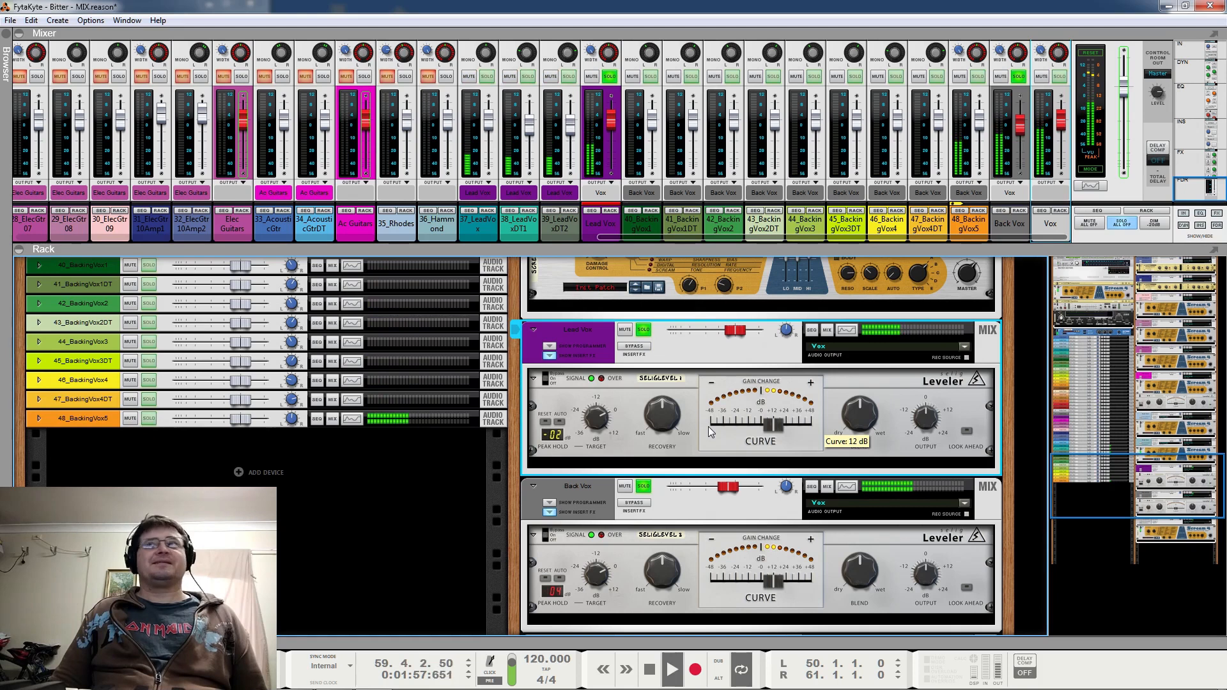
{"action": "key", "text": "space"}
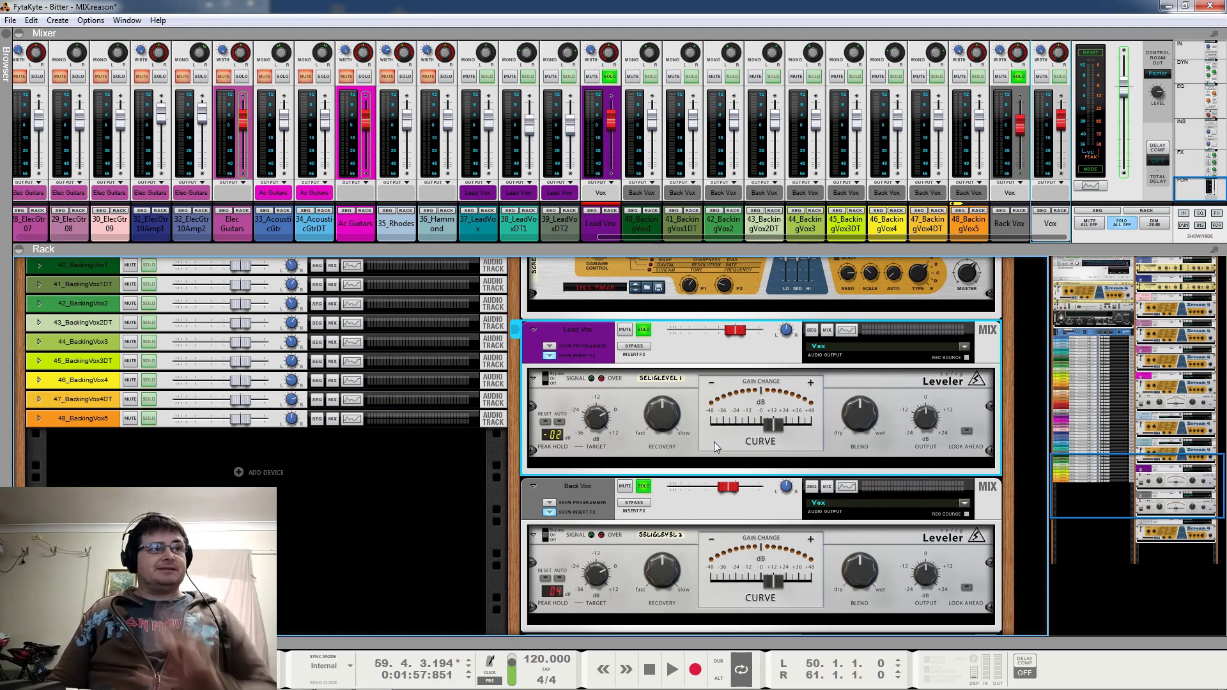
Clear the solos on Lead Vox and Back Vox, and check the Back Vox channel's fader level
{"action": "left_click", "coordinate": [644, 330]}
{"action": "left_click", "coordinate": [643, 486]}
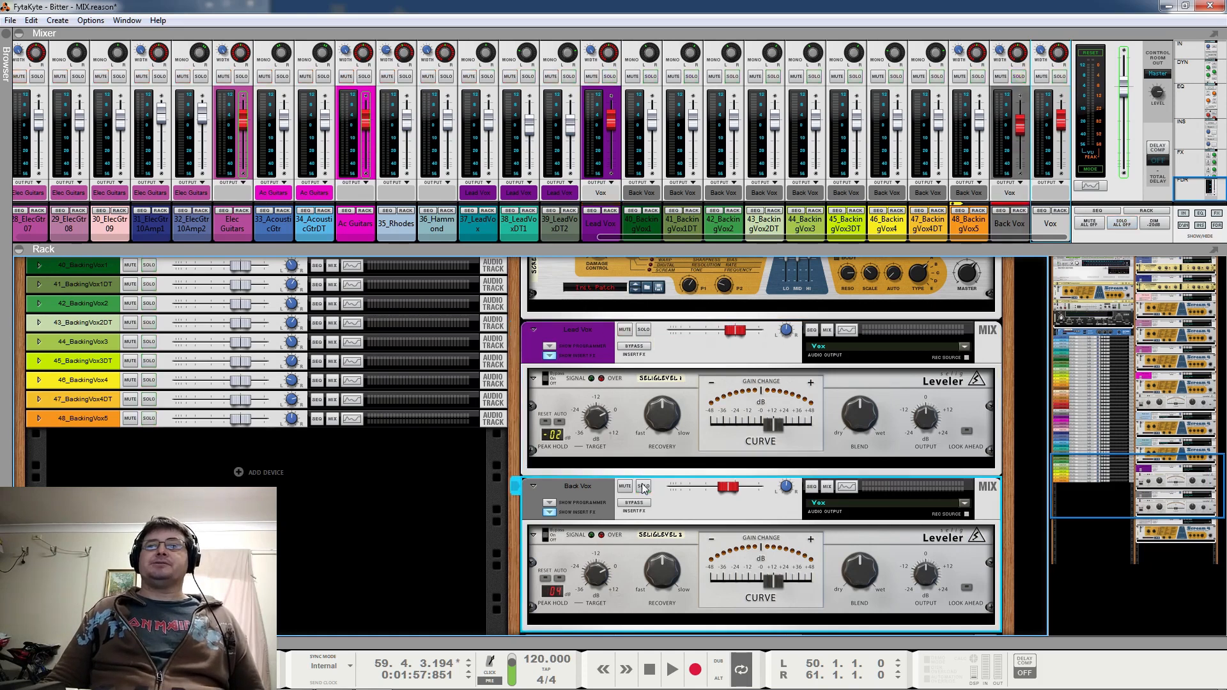
{"action": "scroll", "coordinate": [646, 472], "scroll_direction": "down", "scroll_amount": 1}
{"action": "scroll", "coordinate": [645, 471], "scroll_direction": "down", "scroll_amount": 3}
{"action": "scroll", "coordinate": [729, 455], "scroll_direction": "up", "scroll_amount": 4}
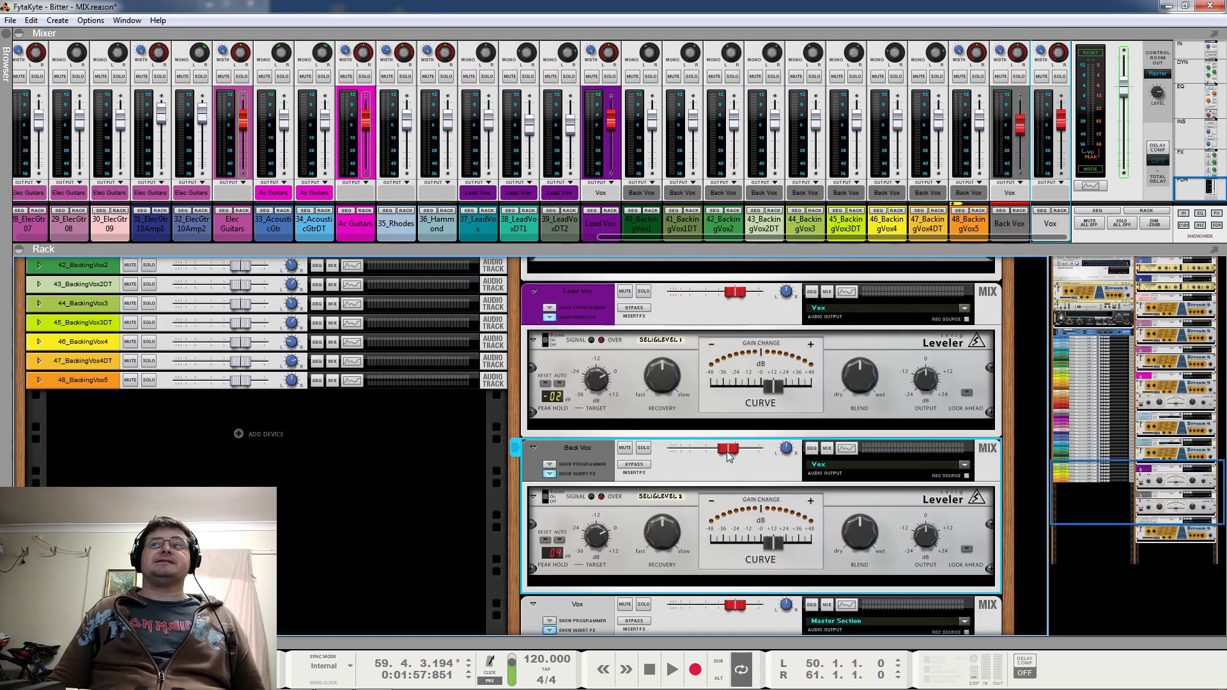
{"action": "mouse_move", "coordinate": [729, 455]}
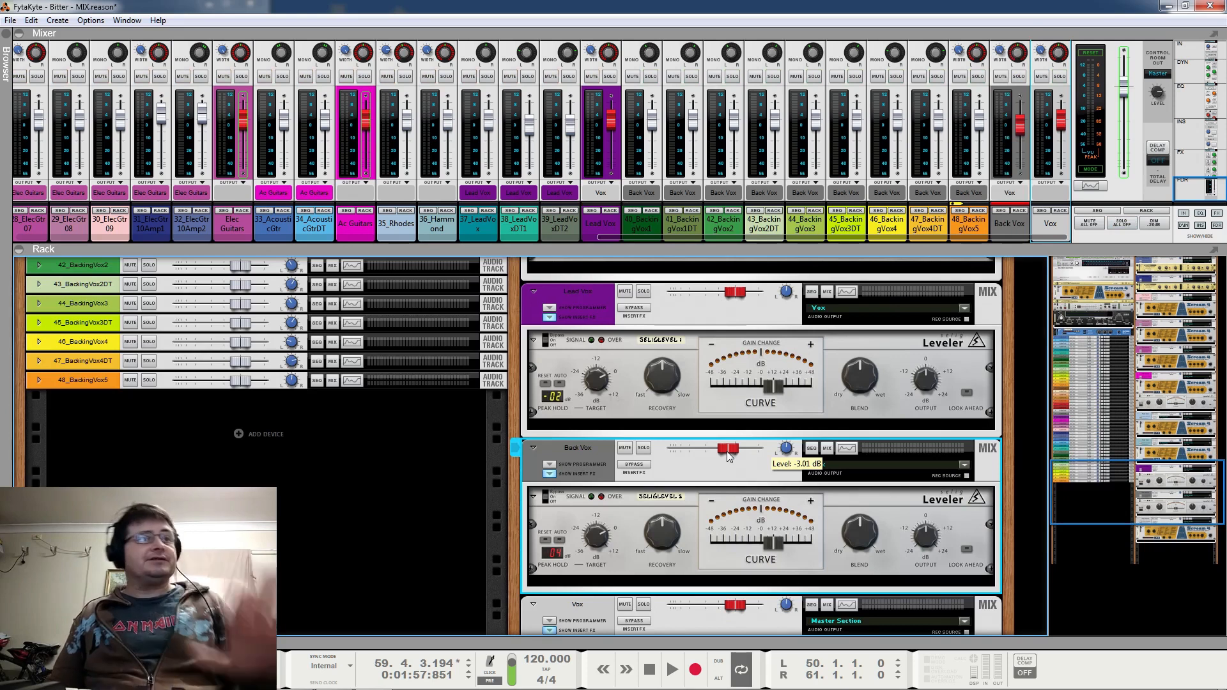
{"action": "scroll", "coordinate": [726, 435], "scroll_direction": "down", "scroll_amount": 3}
{"action": "scroll", "coordinate": [726, 435], "scroll_direction": "up", "scroll_amount": 3}
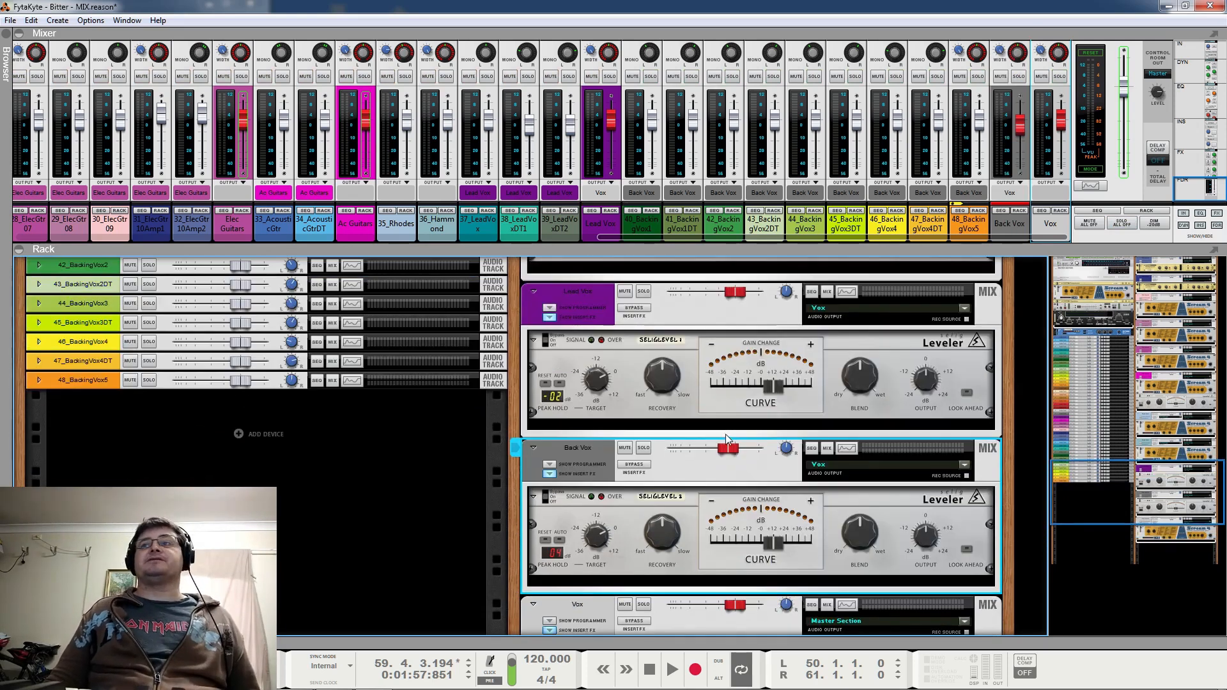
Solo only the Lead Vox mix channel and play the loop from bar 50
{"action": "left_click", "coordinate": [643, 293]}
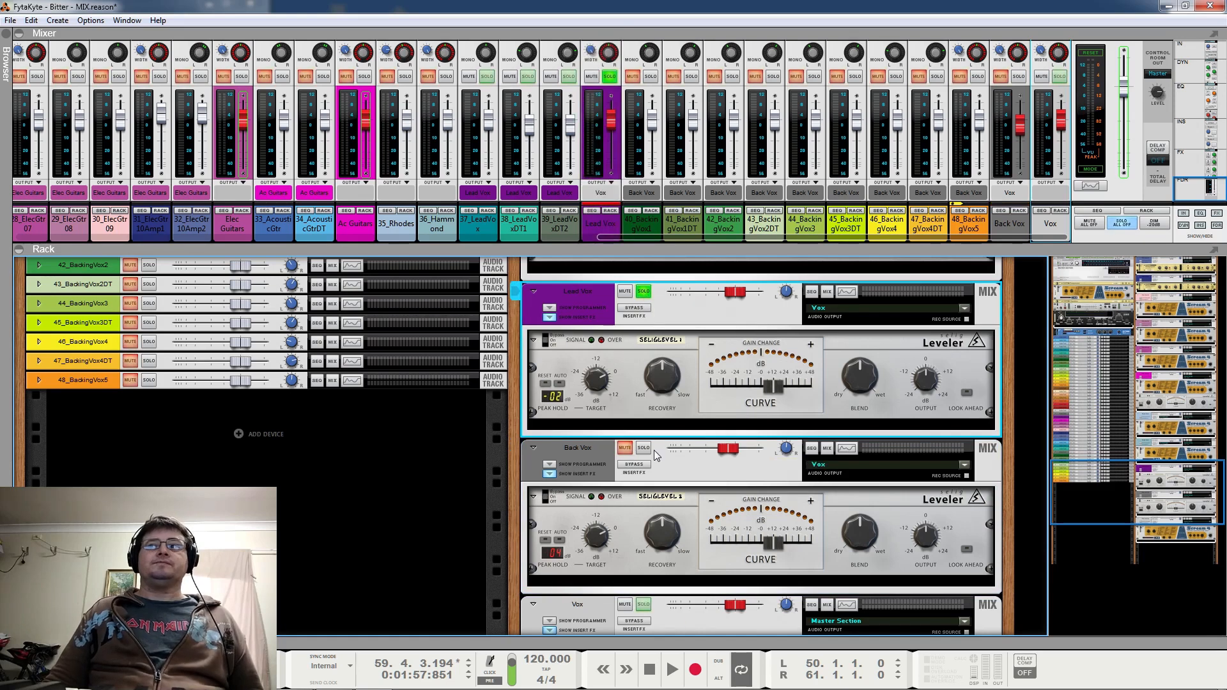
{"action": "mouse_move", "coordinate": [664, 391]}
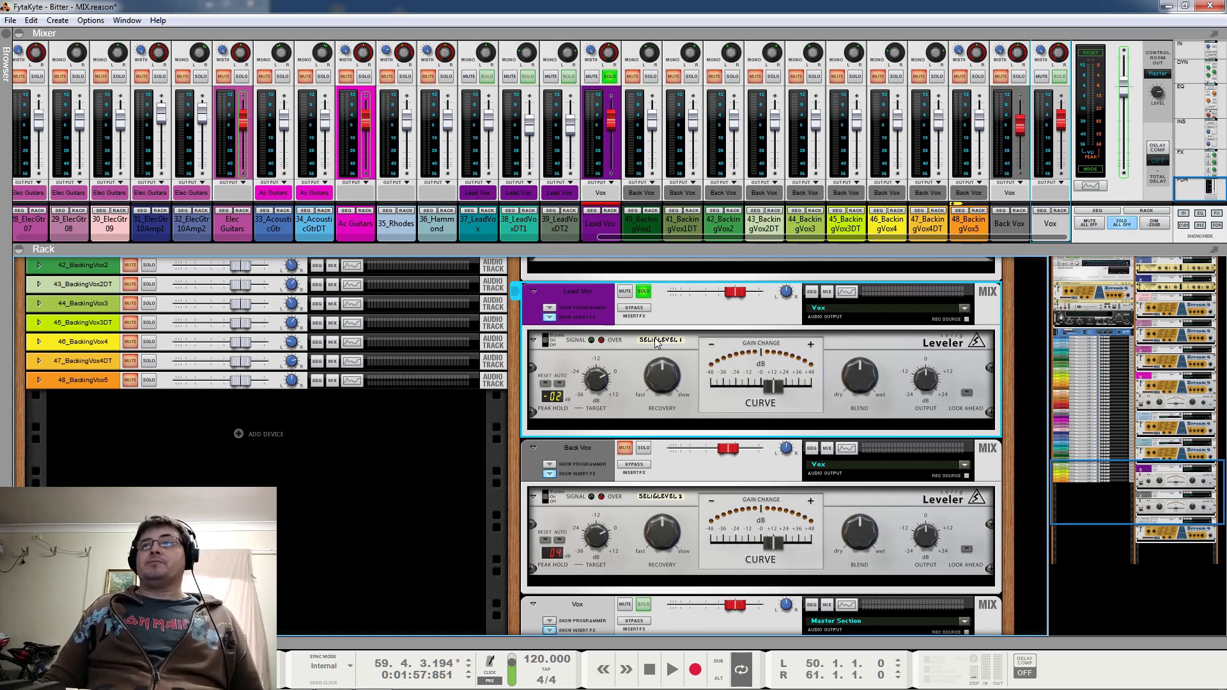
{"action": "key", "text": "space"}
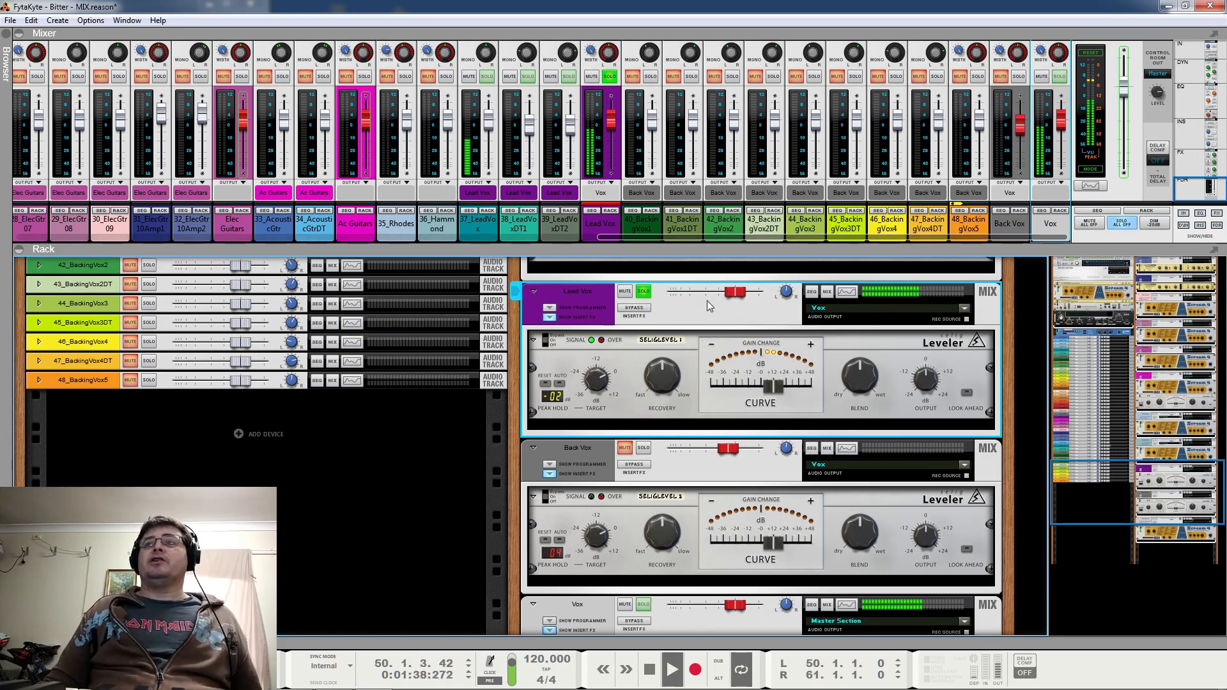
Solo 37_LeadVox, 38_LeadVoxDT1 and 39_LeadVoxDT2 one after another during playback, clear their solos and stop playback
{"action": "left_click", "coordinate": [487, 77]}
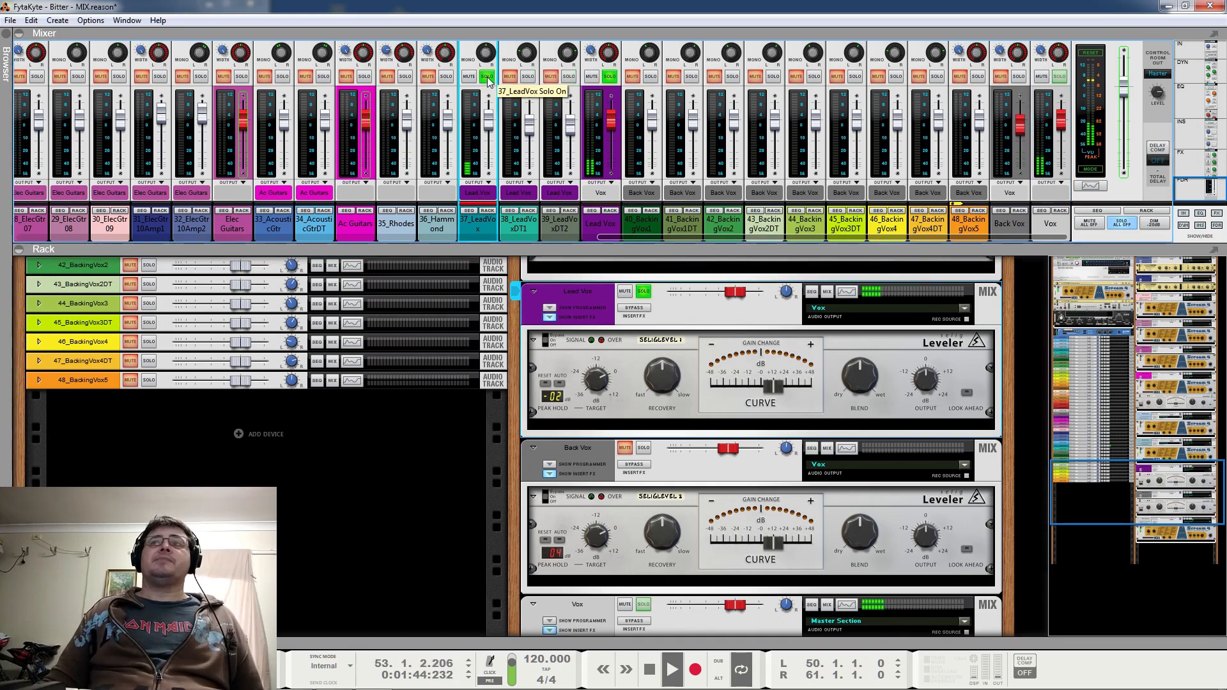
{"action": "left_click", "coordinate": [528, 77]}
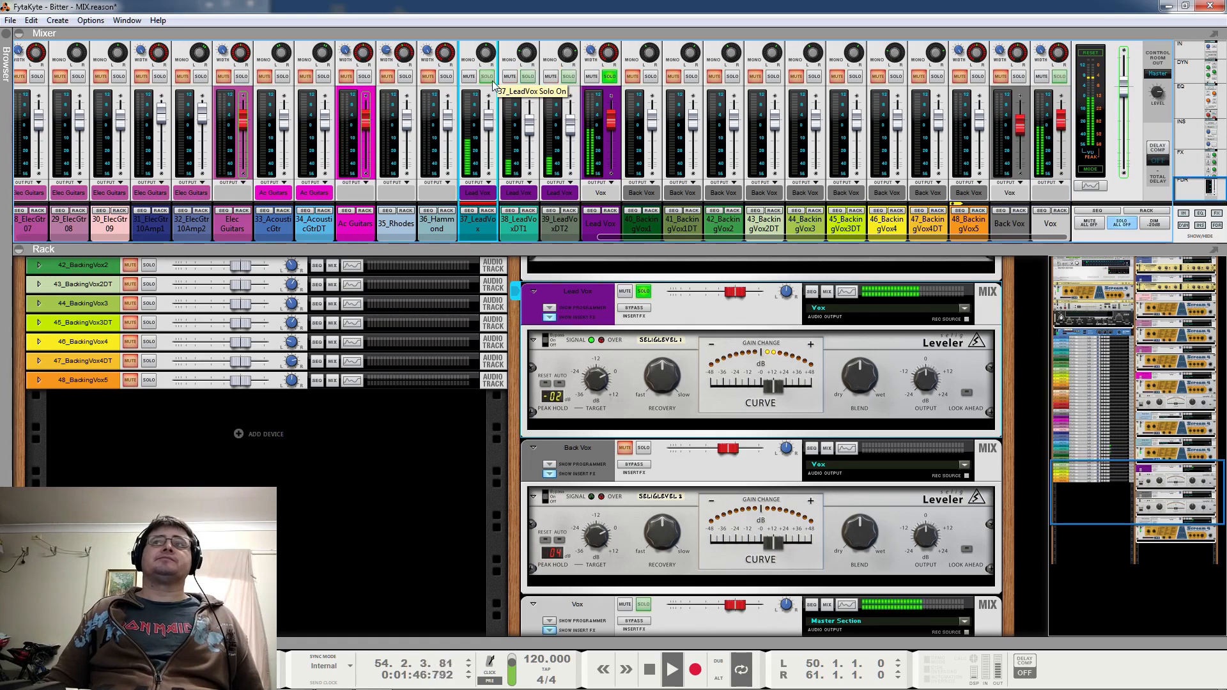
{"action": "left_click", "coordinate": [528, 77]}
{"action": "left_click", "coordinate": [569, 78]}
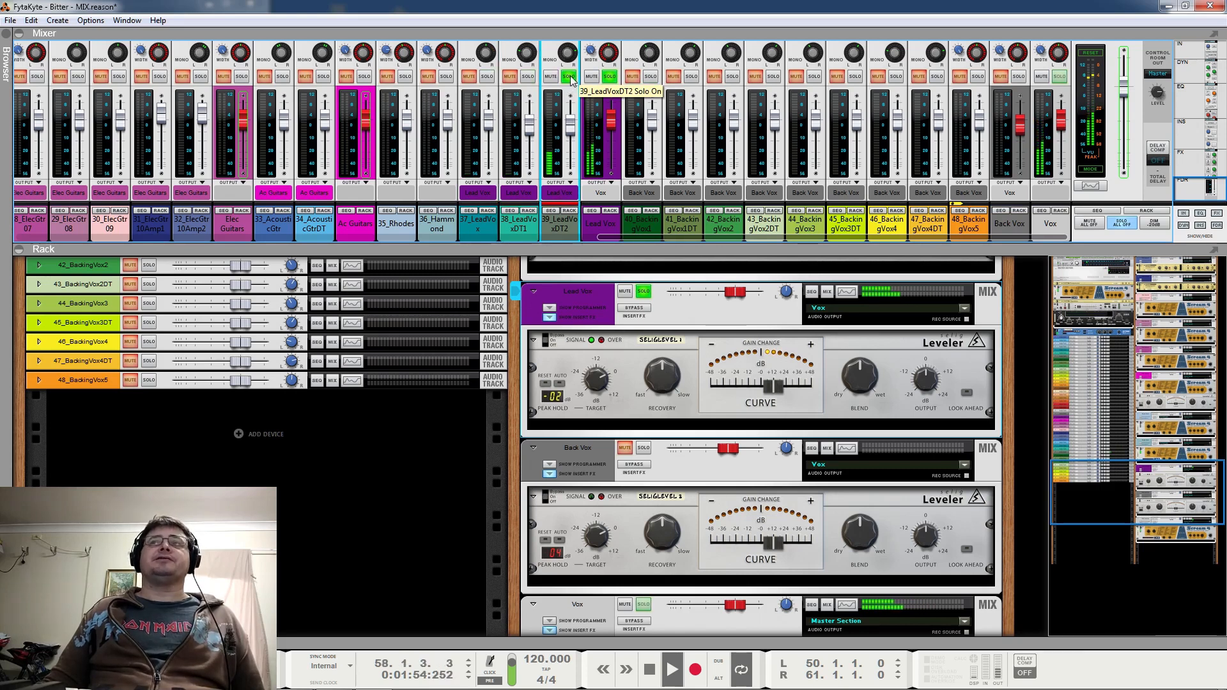
{"action": "left_click", "coordinate": [568, 77]}
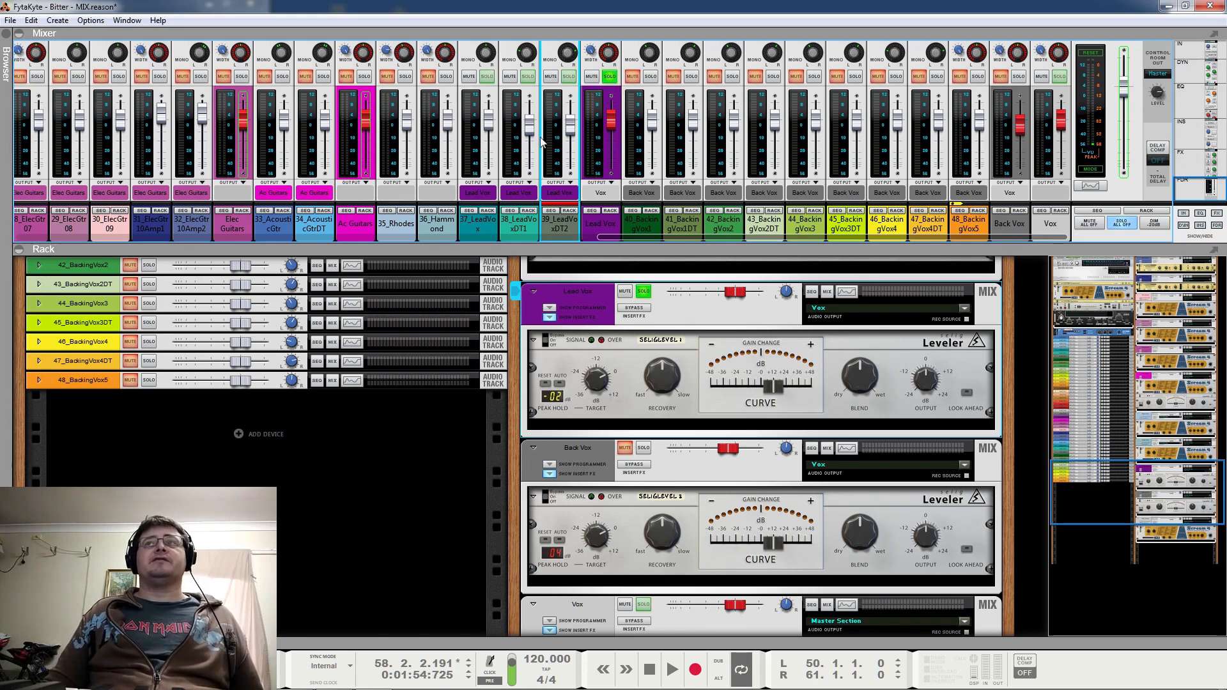
Check the curve and blend settings of the Leveler on Lead Vox, and clear the Lead Vox solo
{"action": "mouse_move", "coordinate": [568, 56]}
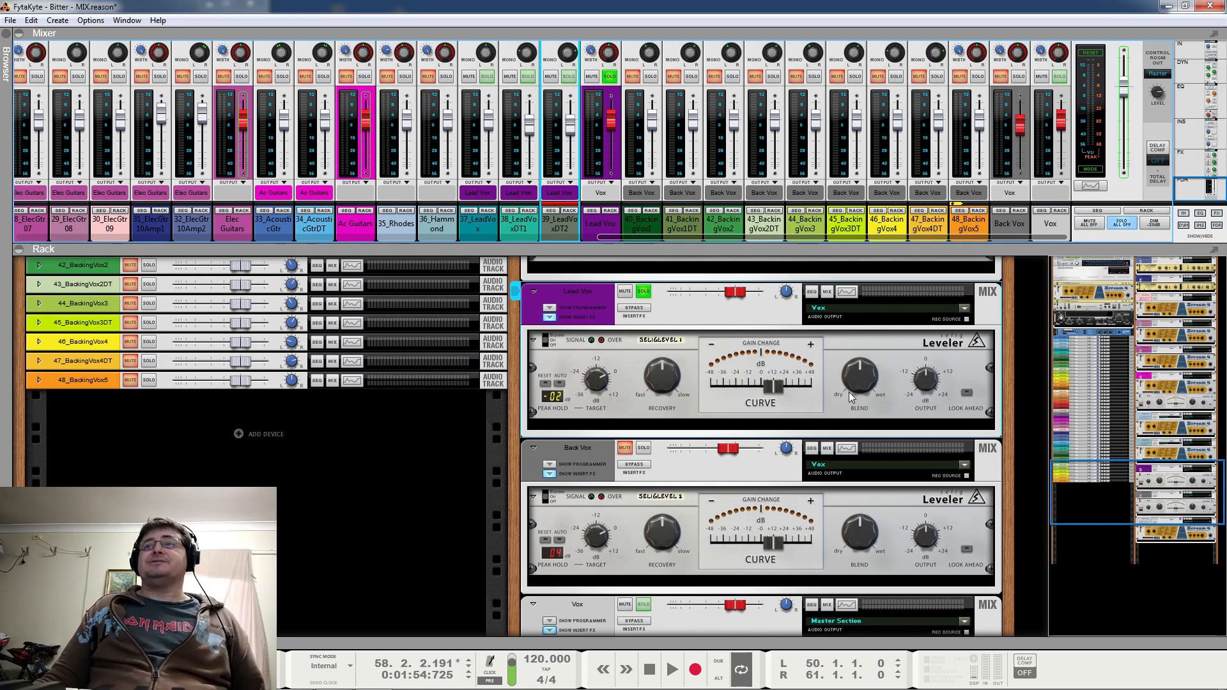
{"action": "mouse_move", "coordinate": [770, 382]}
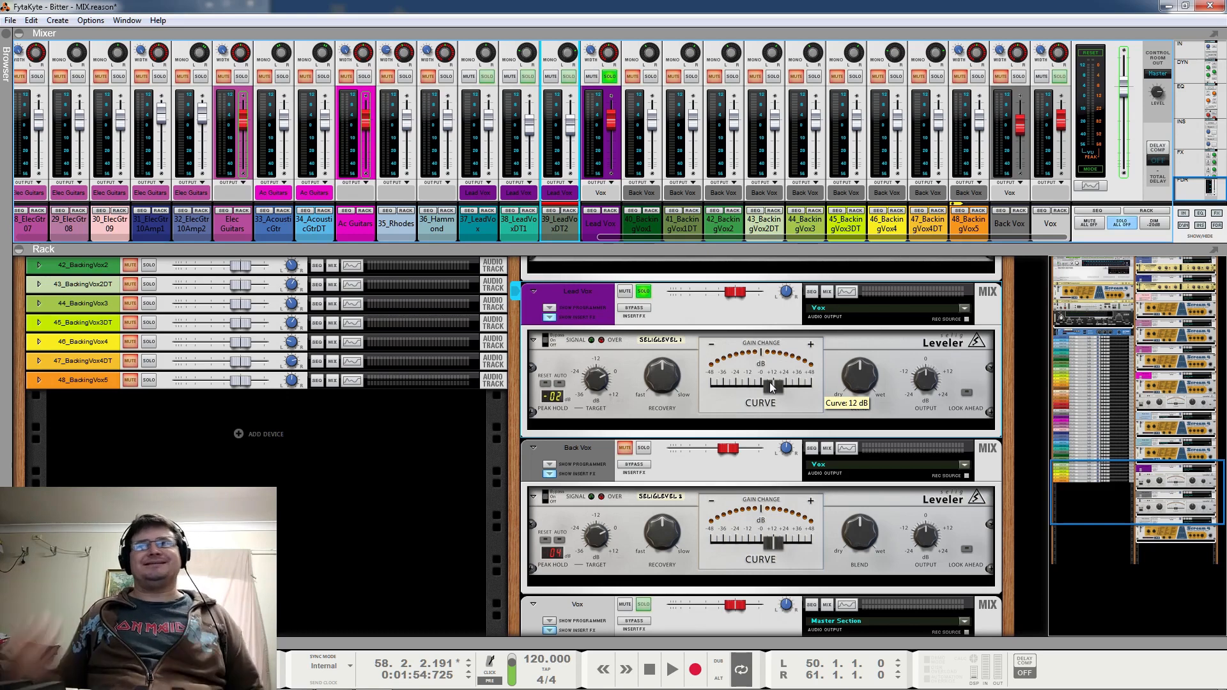
{"action": "mouse_move", "coordinate": [883, 376]}
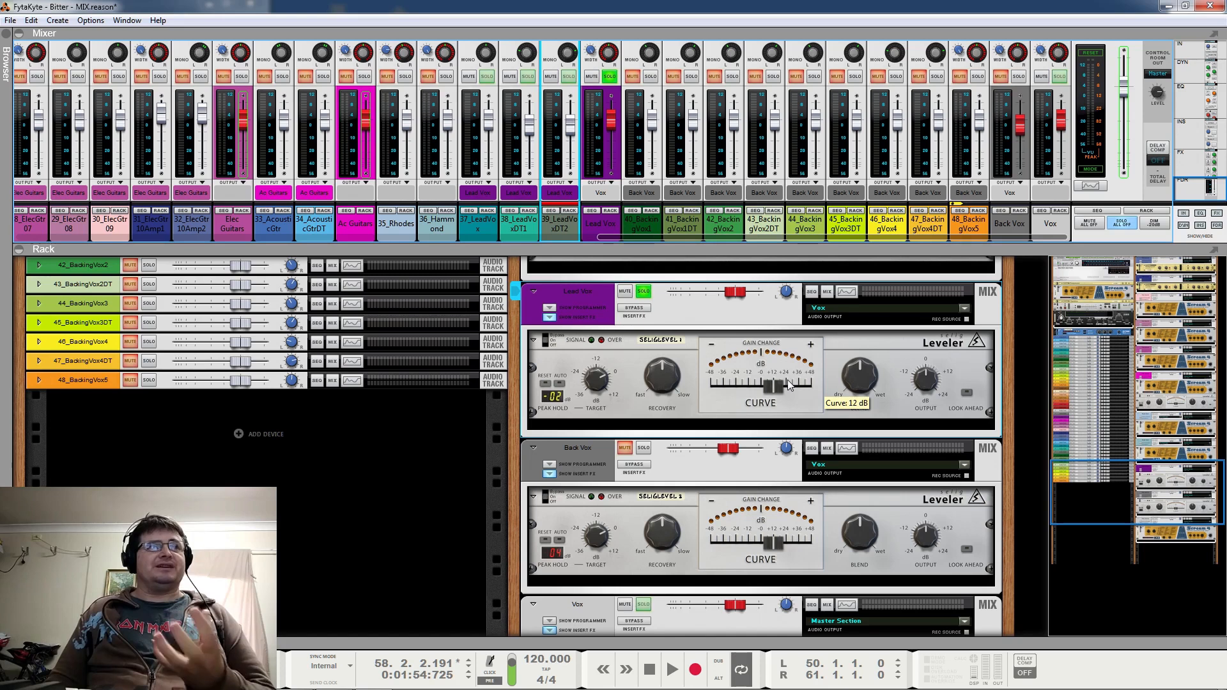
{"action": "left_click", "coordinate": [643, 292]}
Solo the Vox mix channel and start playback of the combined lead and backing vocals
{"action": "scroll", "coordinate": [741, 346], "scroll_direction": "down", "scroll_amount": 3}
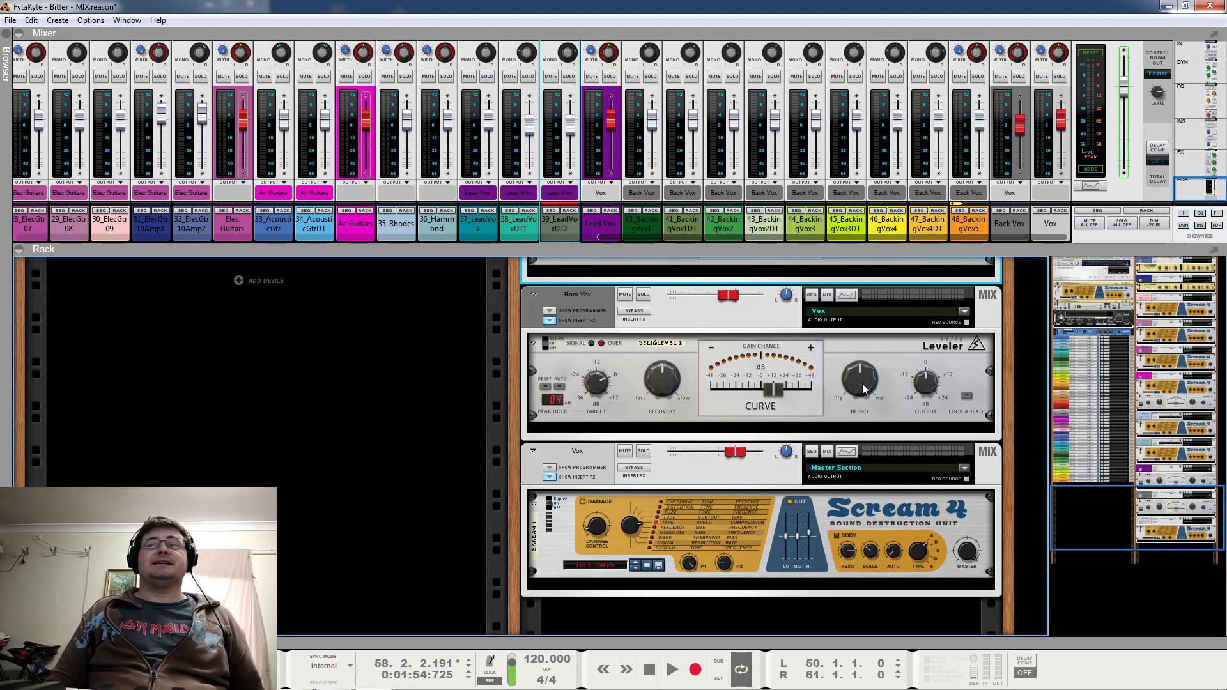
{"action": "scroll", "coordinate": [858, 394], "scroll_direction": "up", "scroll_amount": 2}
{"action": "scroll", "coordinate": [856, 394], "scroll_direction": "up", "scroll_amount": 1}
{"action": "scroll", "coordinate": [856, 393], "scroll_direction": "down", "scroll_amount": 3}
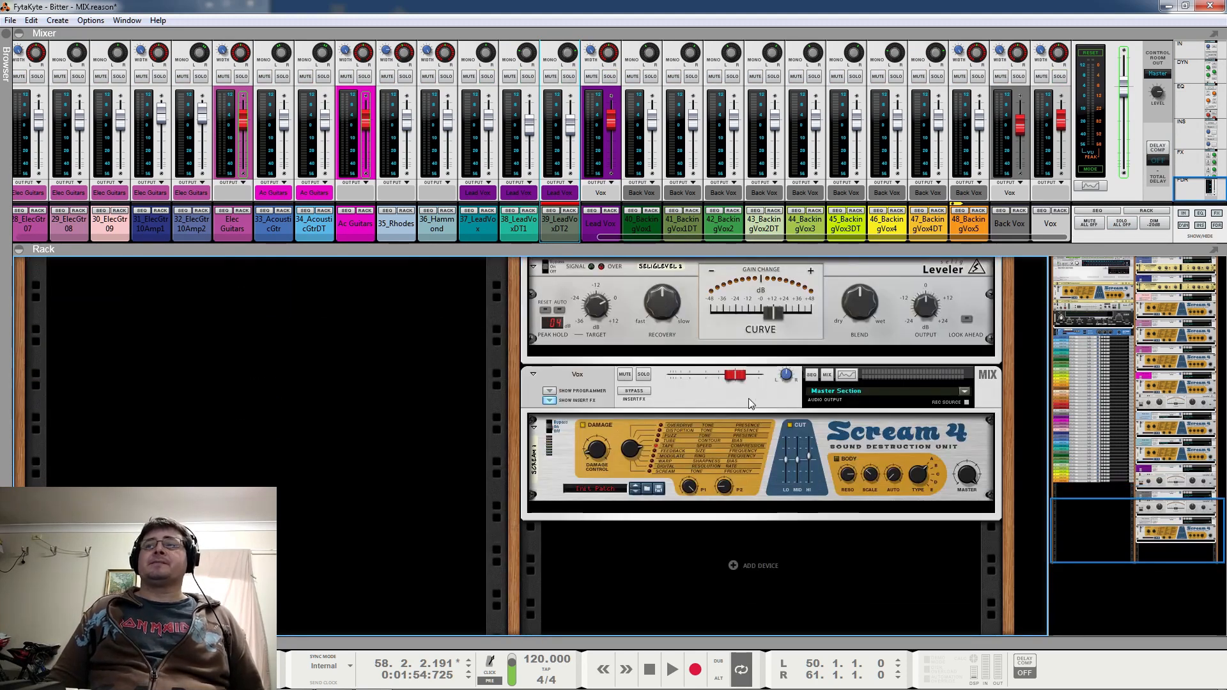
{"action": "left_click", "coordinate": [643, 374]}
{"action": "key", "text": "space"}
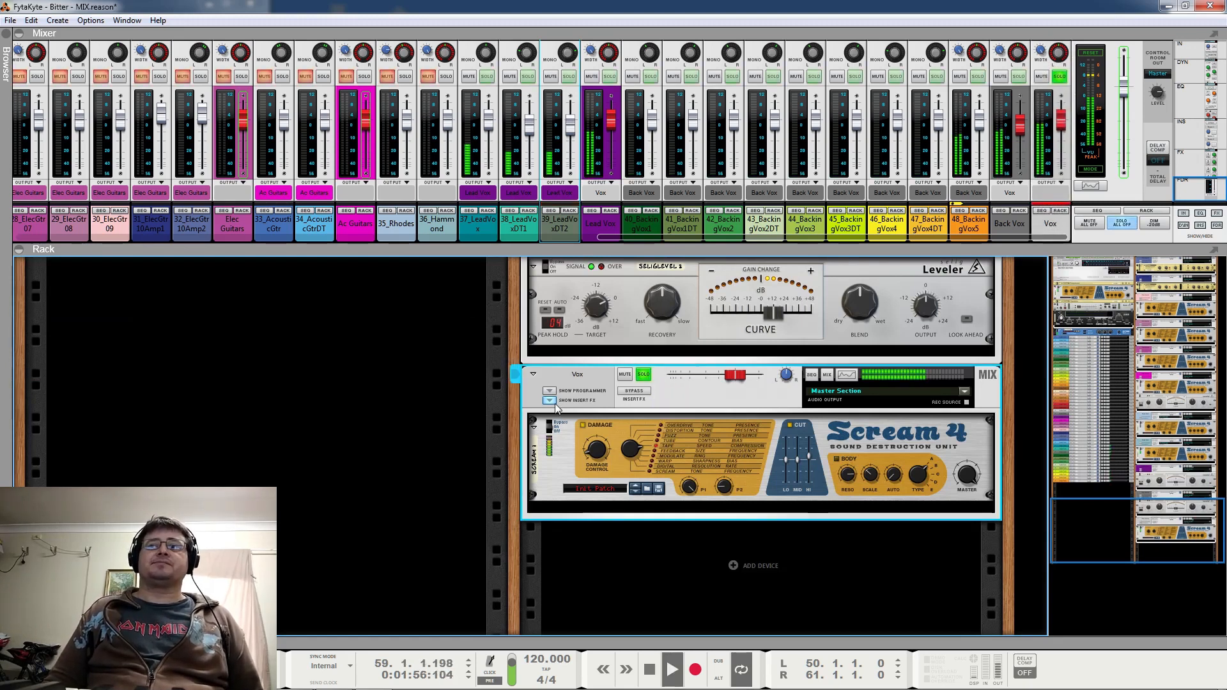
Toggle the bypass of the Scream 4 on the Vox channel during playback, and stop playback
{"action": "left_click", "coordinate": [556, 441]}
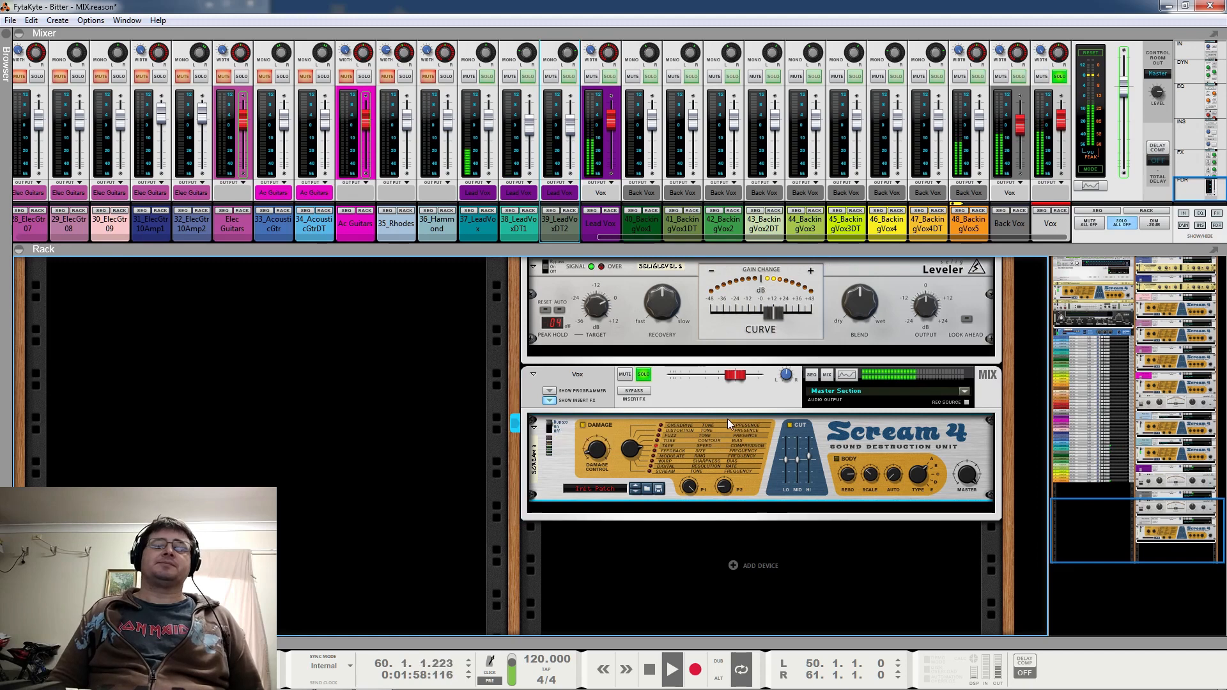
{"action": "left_click", "coordinate": [551, 427]}
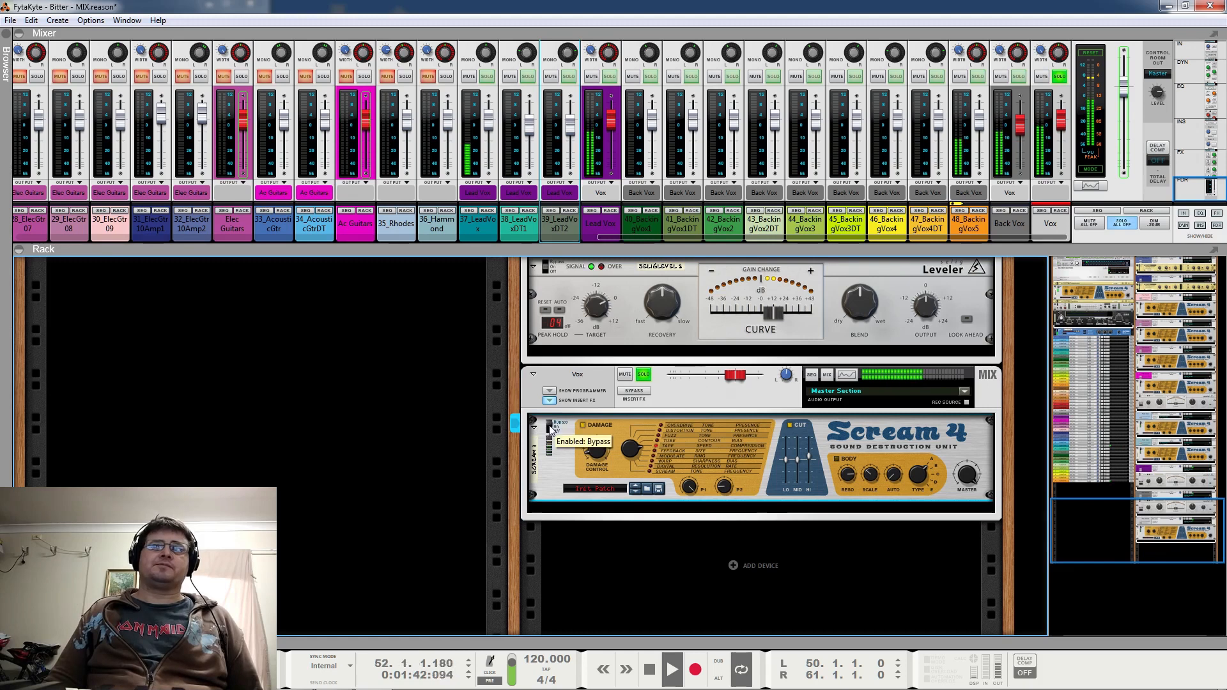
{"action": "key", "text": "space"}
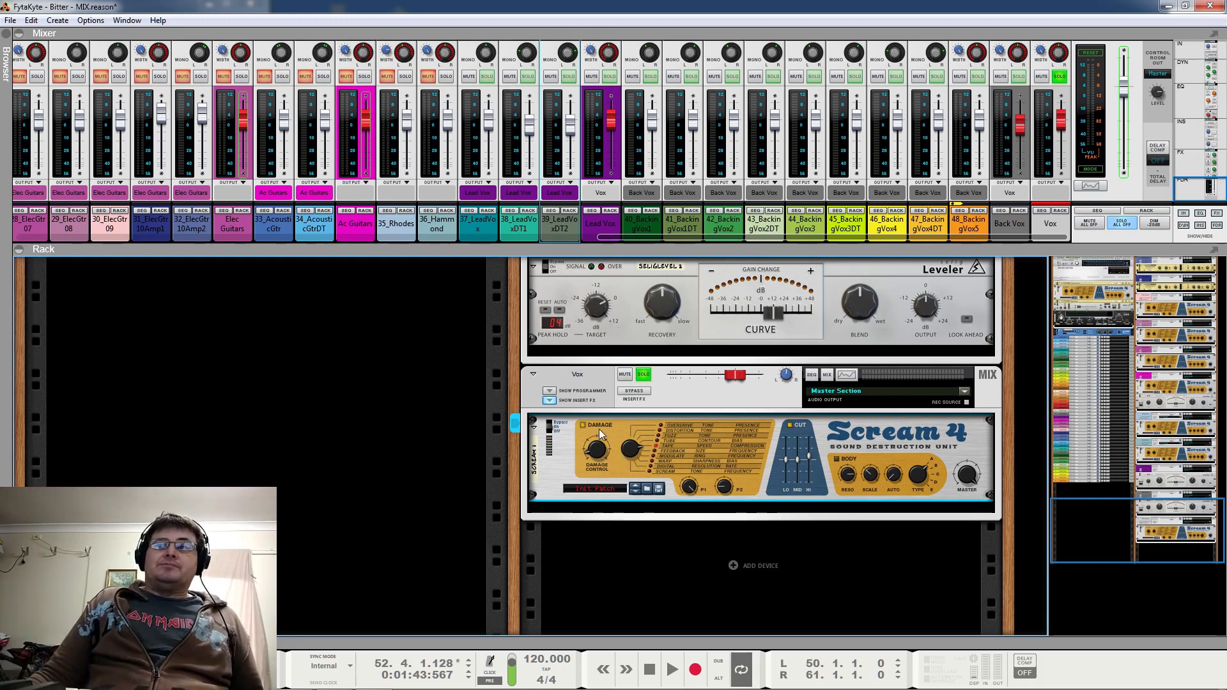
Check the Damage section and the P1 and P2 parameters of the Vox channel's Scream 4, and clear the Vox solo
{"action": "mouse_move", "coordinate": [601, 437]}
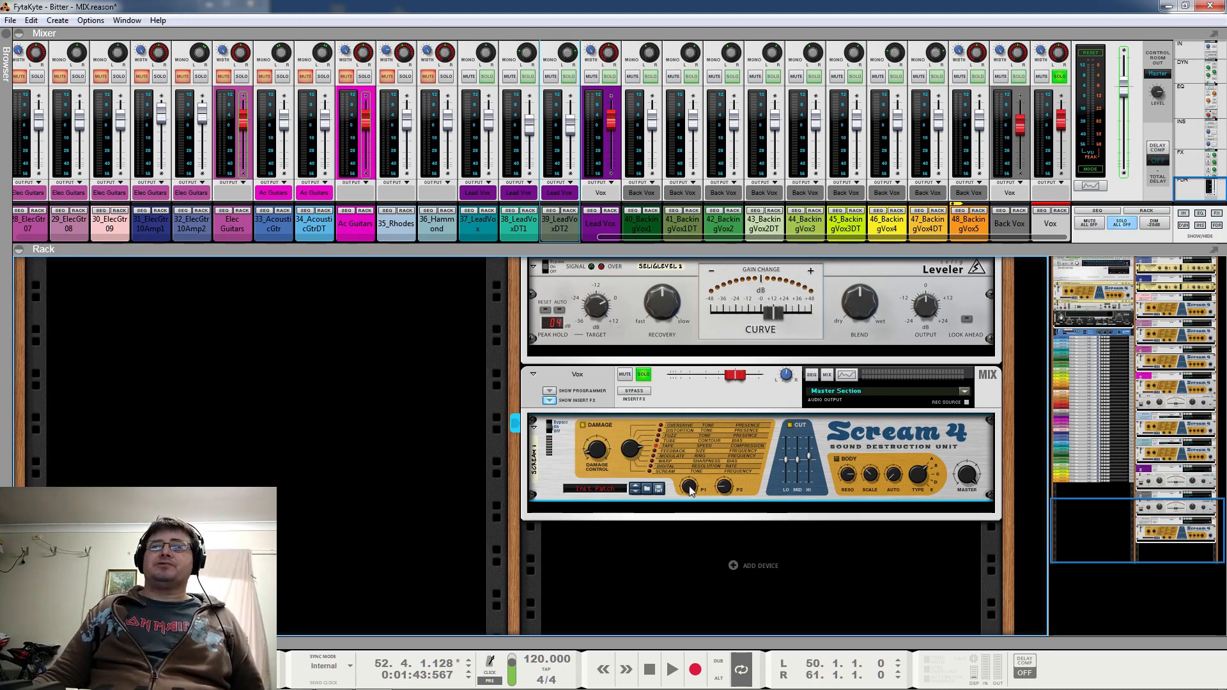
{"action": "mouse_move", "coordinate": [691, 491]}
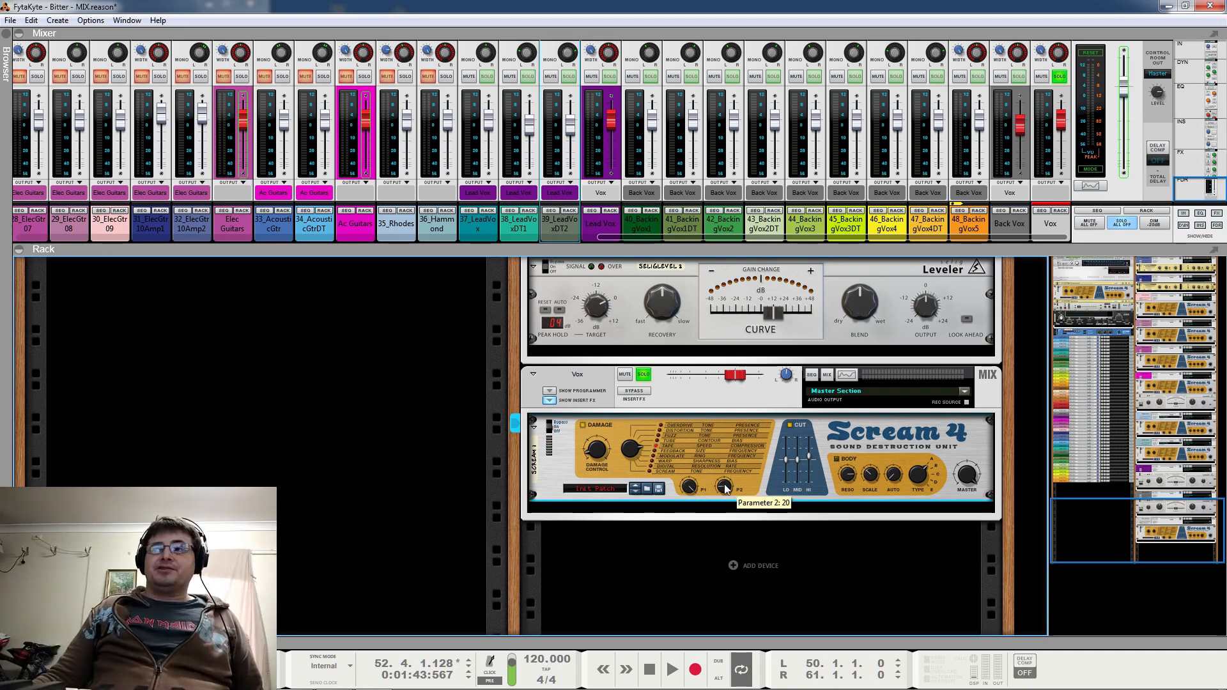
{"action": "scroll", "coordinate": [777, 336], "scroll_direction": "up", "scroll_amount": 2}
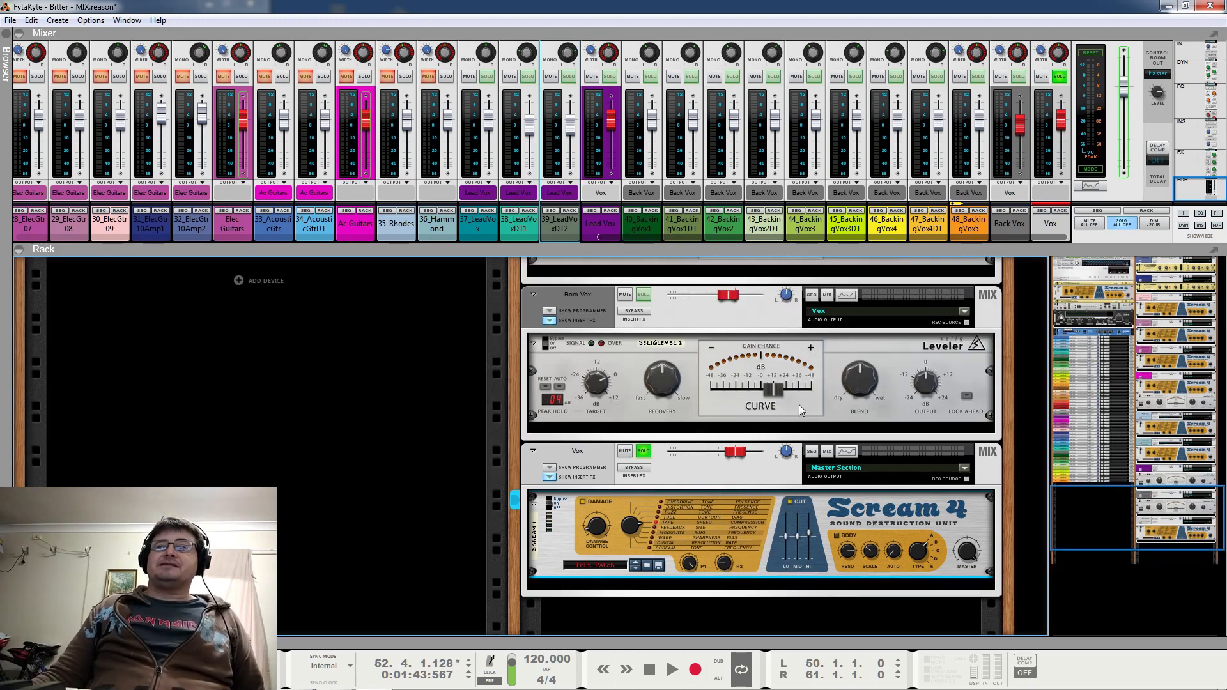
{"action": "scroll", "coordinate": [723, 563], "scroll_direction": "down", "scroll_amount": 2}
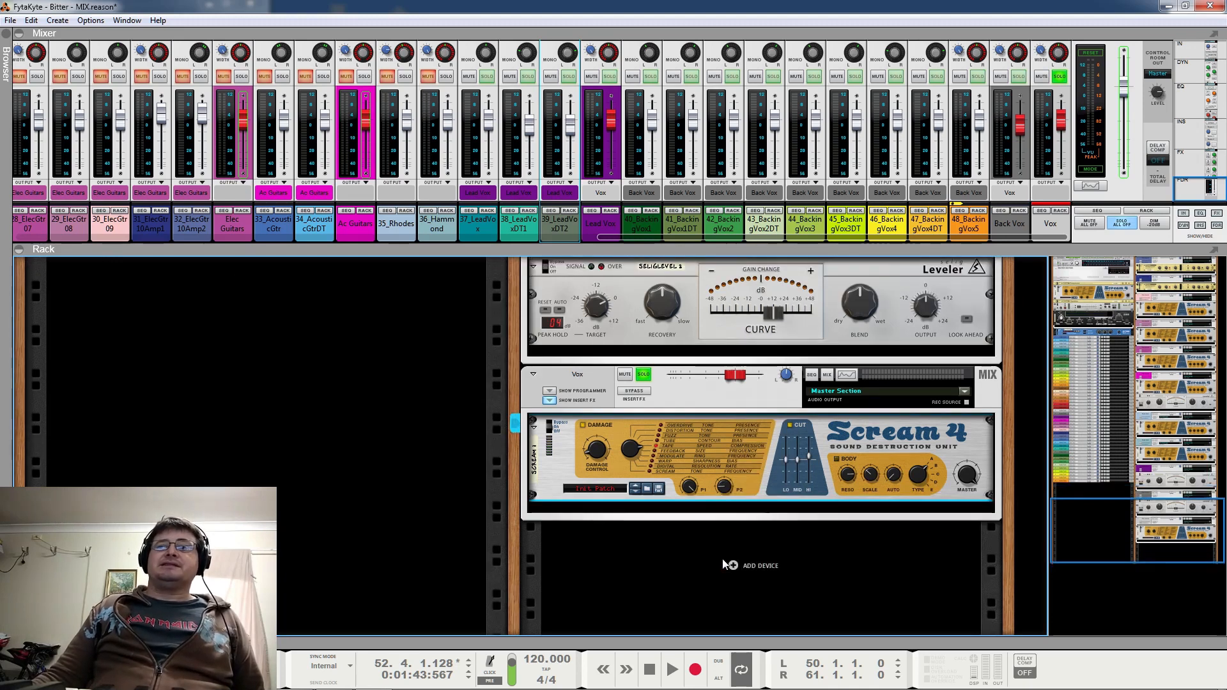
{"action": "mouse_move", "coordinate": [727, 489]}
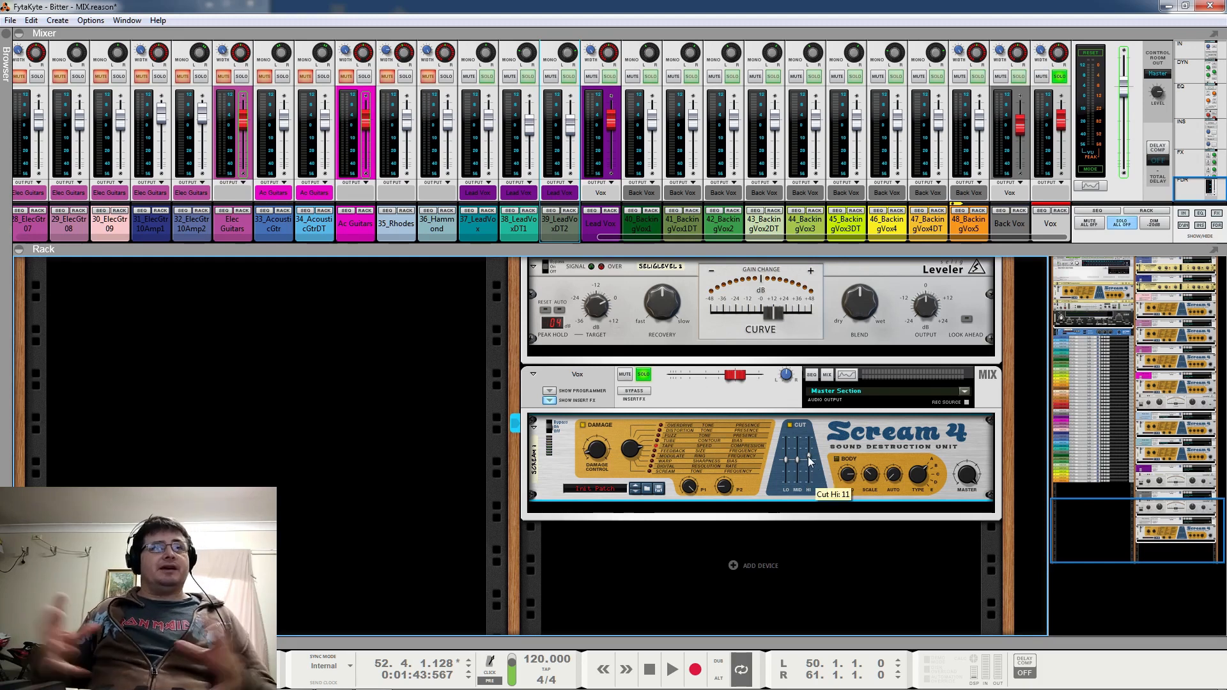
{"action": "left_click", "coordinate": [644, 376]}
Solo the Ac Guitars mix channel and start playback
{"action": "scroll", "coordinate": [746, 478], "scroll_direction": "up", "scroll_amount": 4}
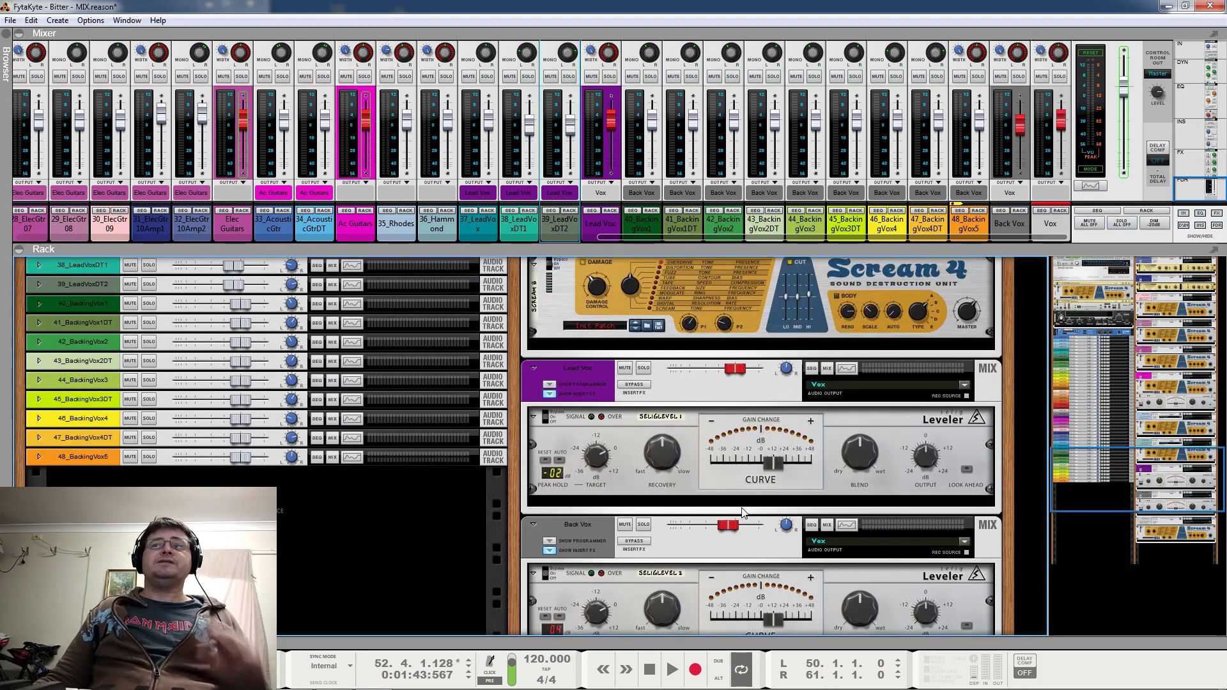
{"action": "scroll", "coordinate": [743, 511], "scroll_direction": "up", "scroll_amount": 5}
{"action": "scroll", "coordinate": [741, 507], "scroll_direction": "up", "scroll_amount": 5}
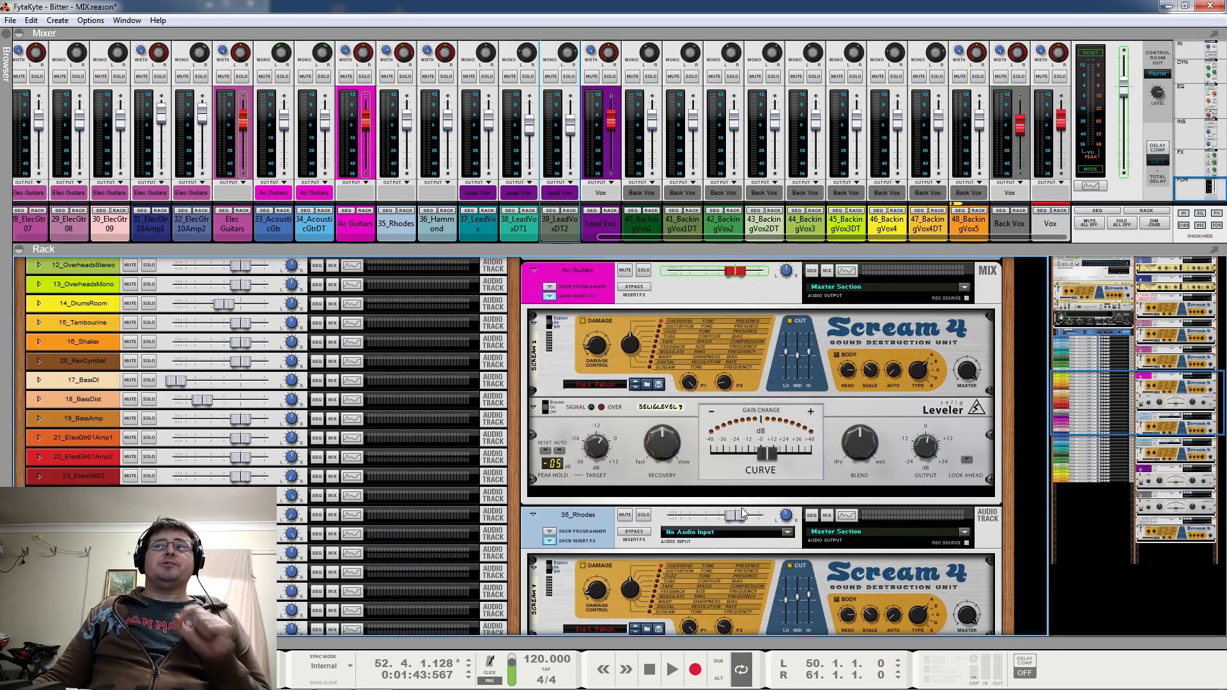
{"action": "left_click", "coordinate": [642, 273]}
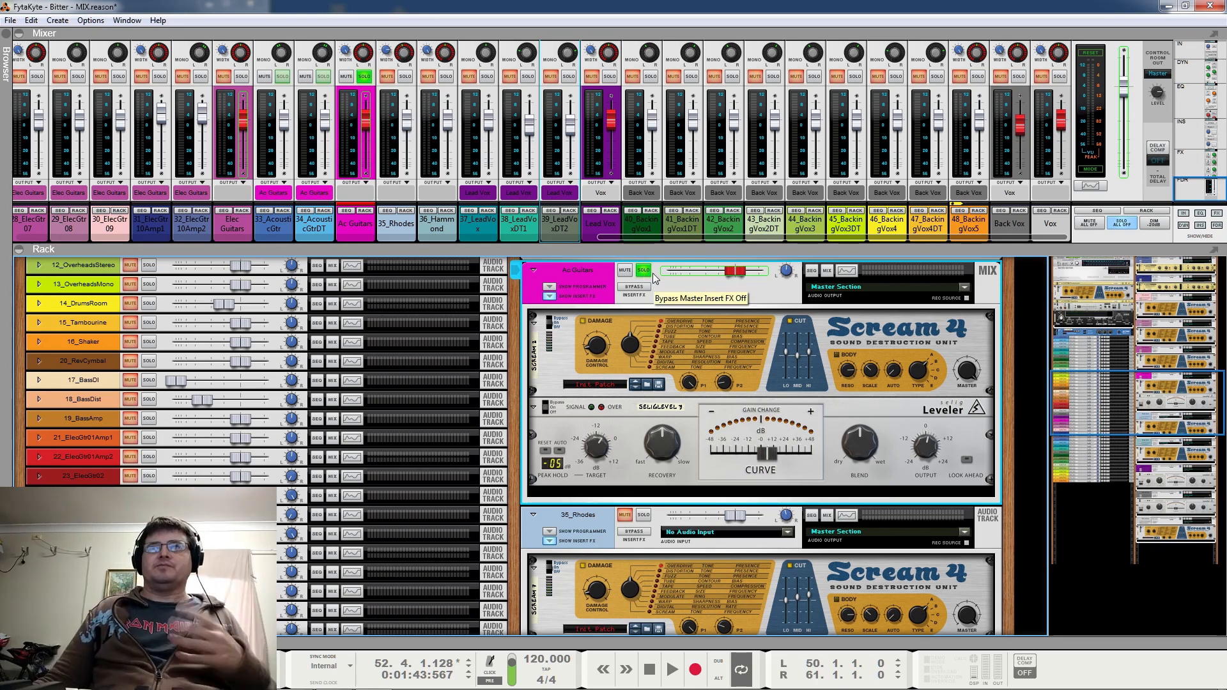
{"action": "key", "text": "space"}
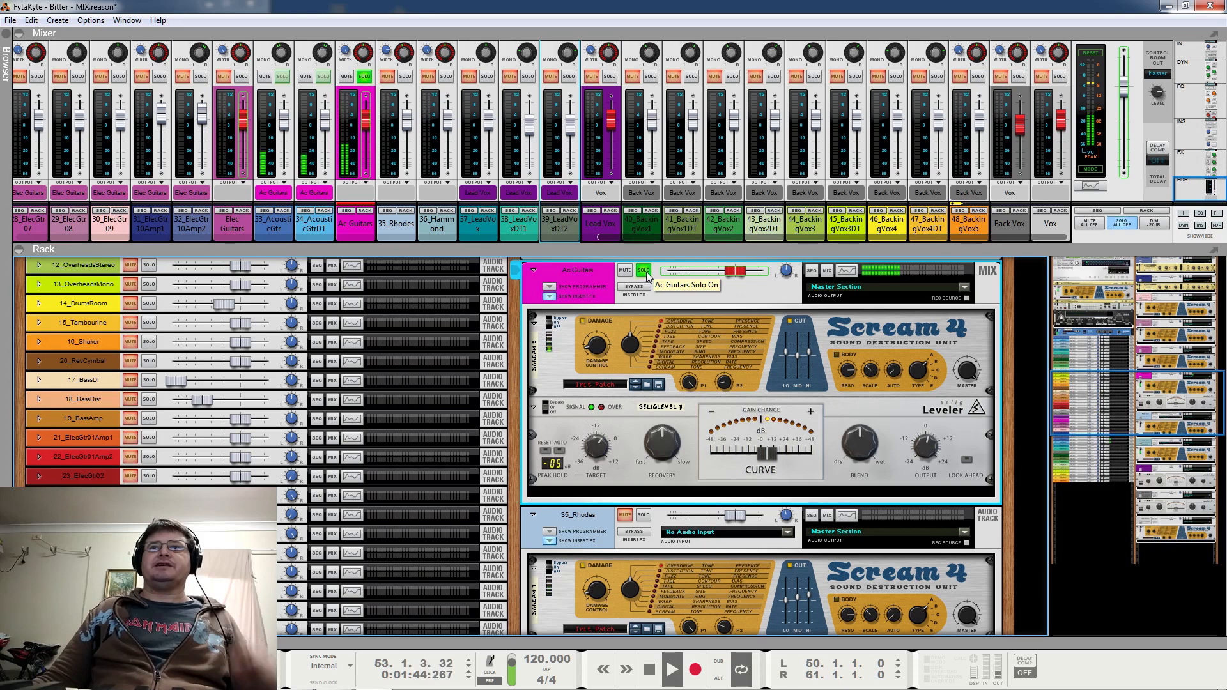
Toggle the bypass of the Scream 4 and the Leveler on Ac Guitars during playback, and stop playback
{"action": "left_click", "coordinate": [554, 327]}
{"action": "left_click", "coordinate": [553, 400]}
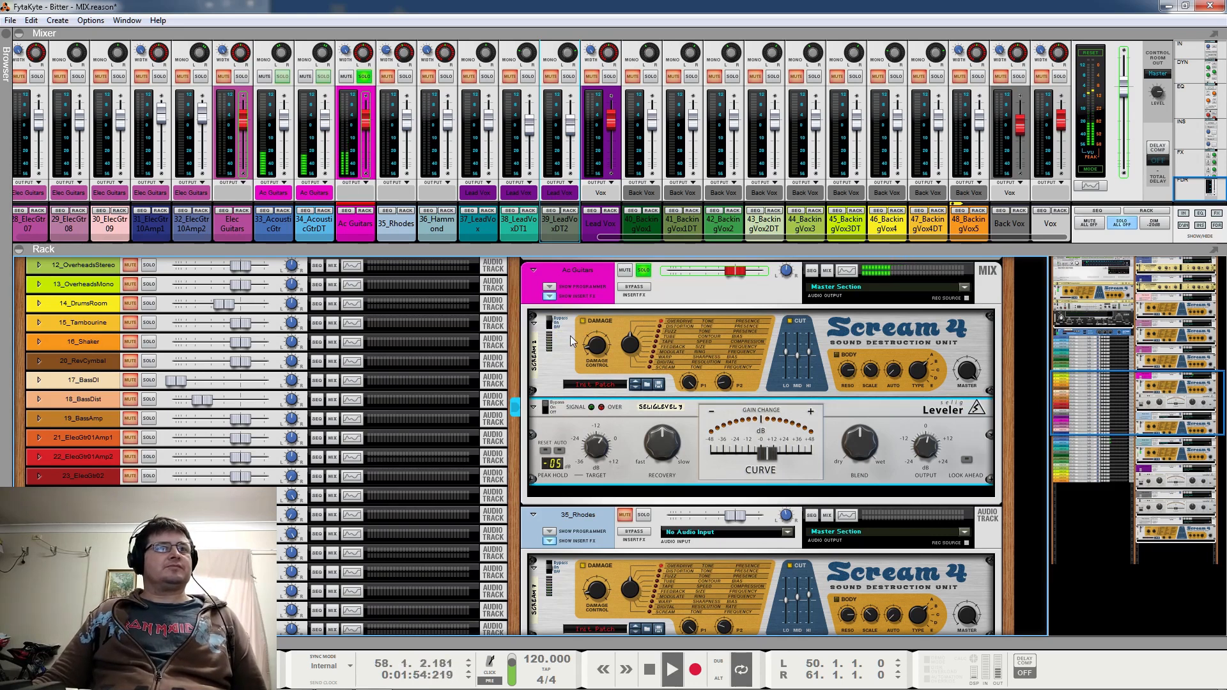
{"action": "key", "text": "space"}
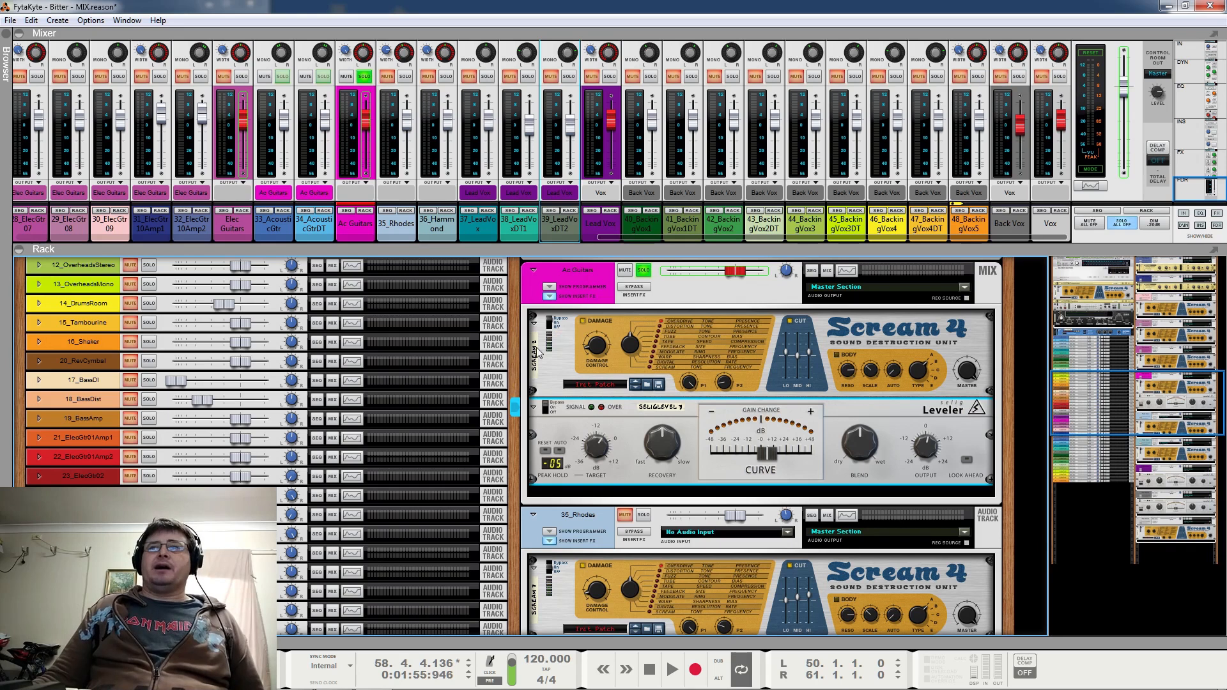
Play Ac Guitars with its Scream 4 bypassed, switch the unit back on for comparison, and stop playback
{"action": "left_click", "coordinate": [551, 323]}
{"action": "mouse_move", "coordinate": [597, 345]}
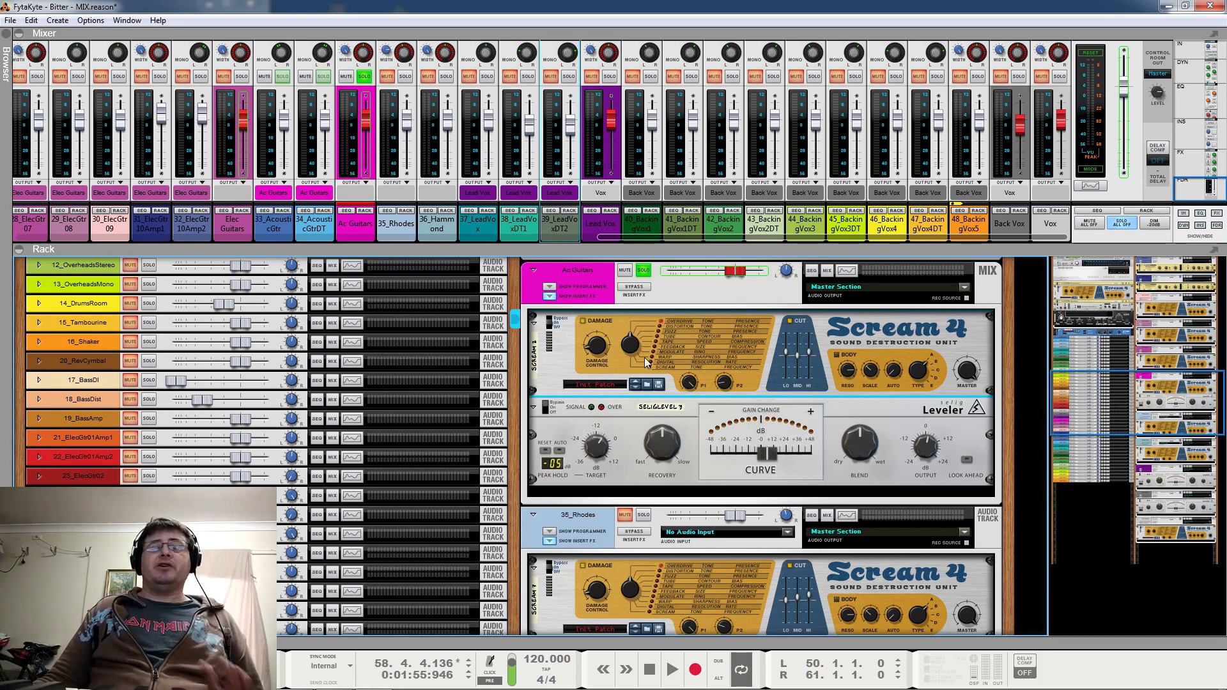
{"action": "key", "text": "space"}
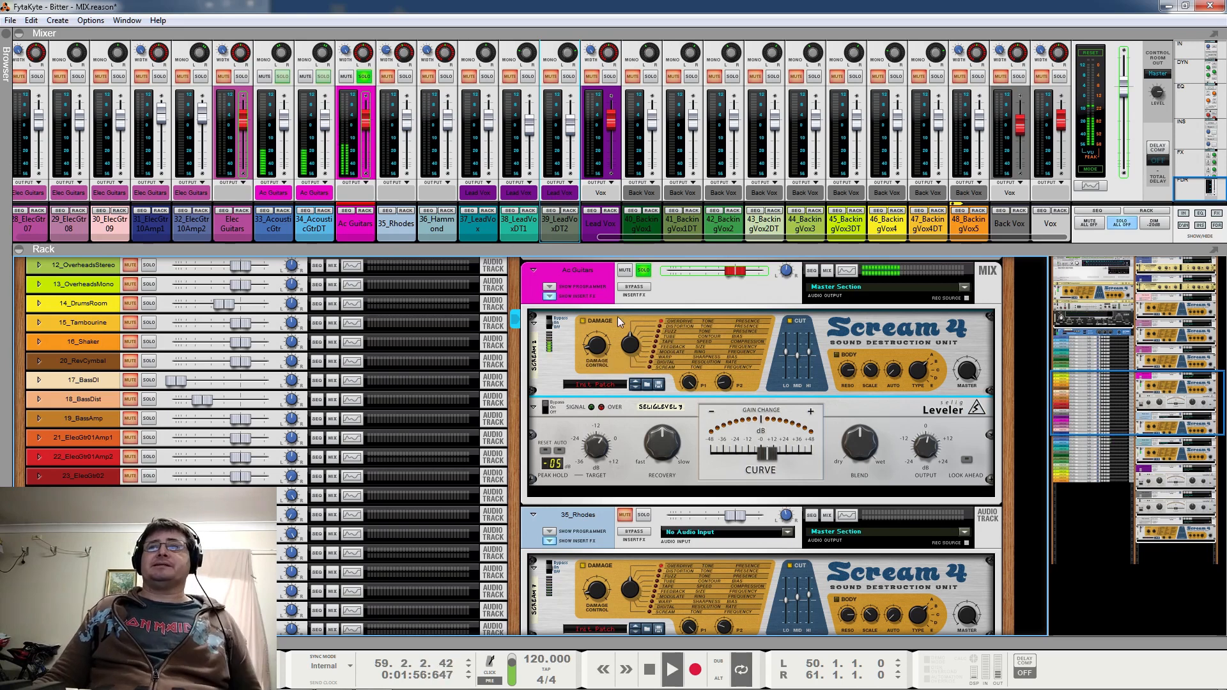
{"action": "left_click", "coordinate": [563, 323]}
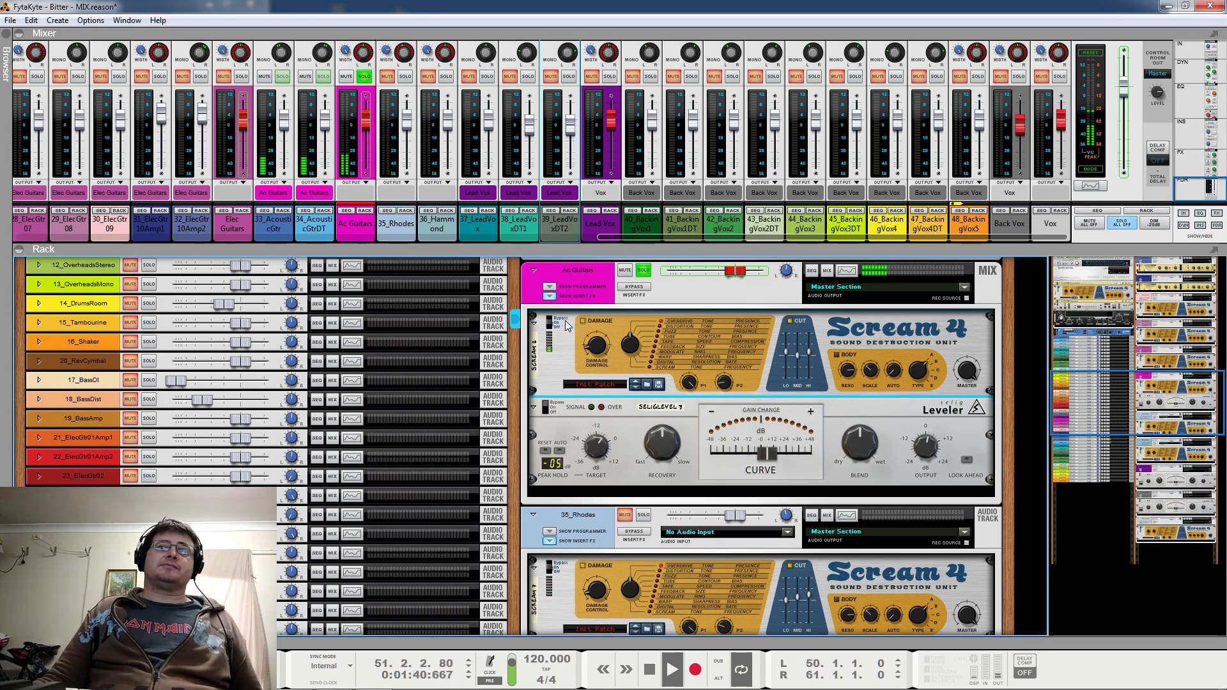
{"action": "key", "text": "space"}
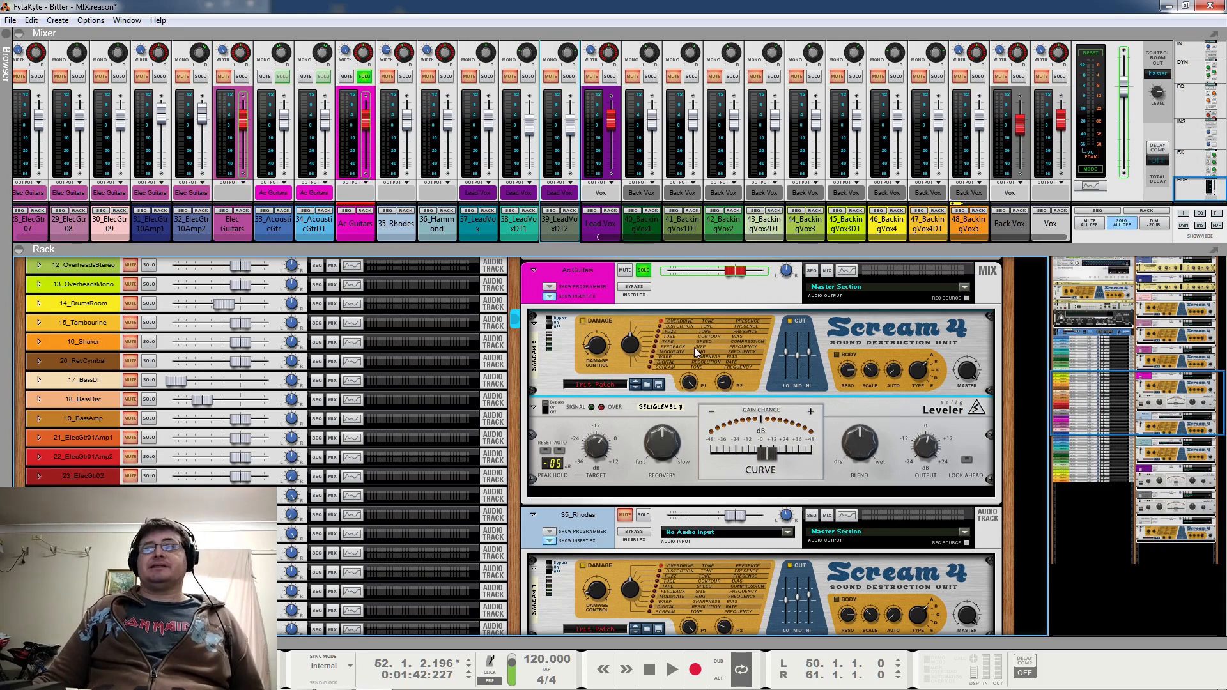
Toggle the Cut and Damage sections of the Ac Guitars Scream 4 during playback, and stop playback
{"action": "key", "text": "space"}
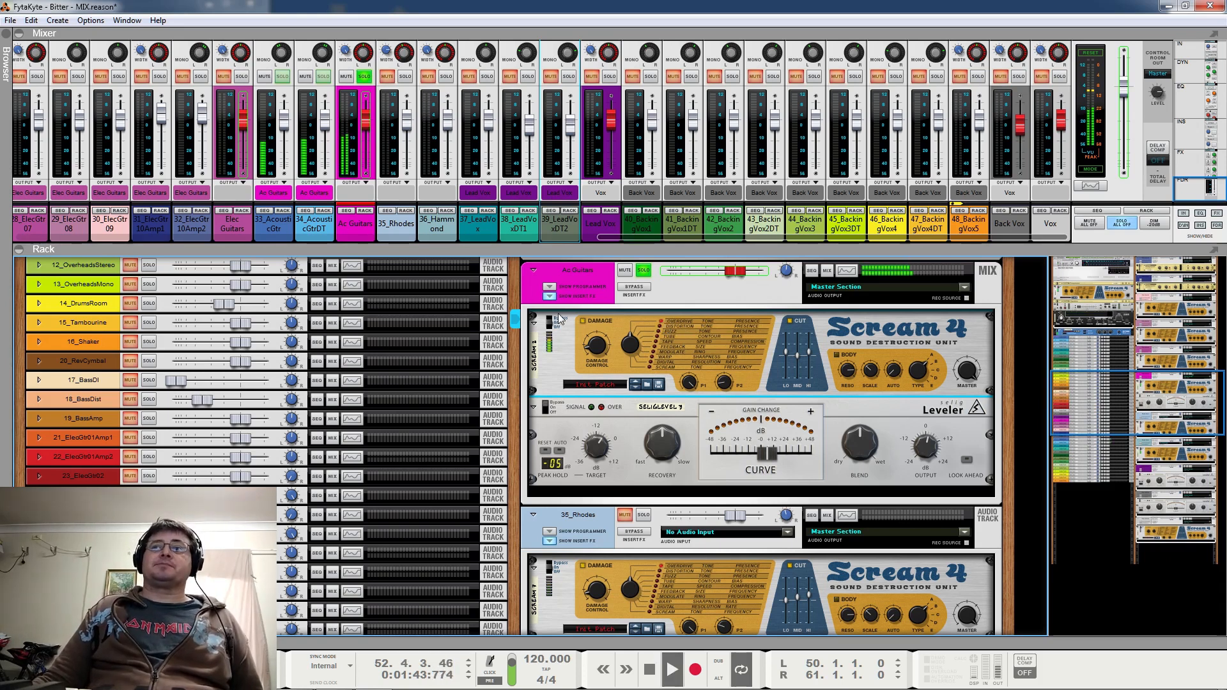
{"action": "left_click", "coordinate": [789, 321]}
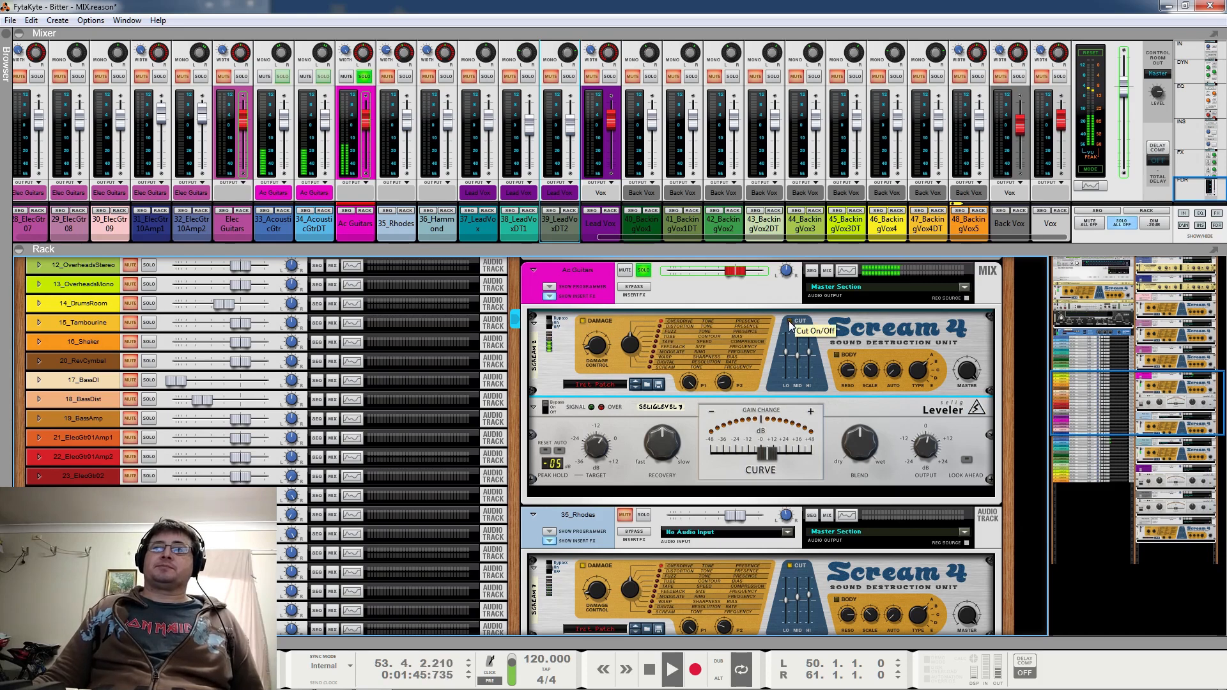
{"action": "left_click", "coordinate": [583, 321]}
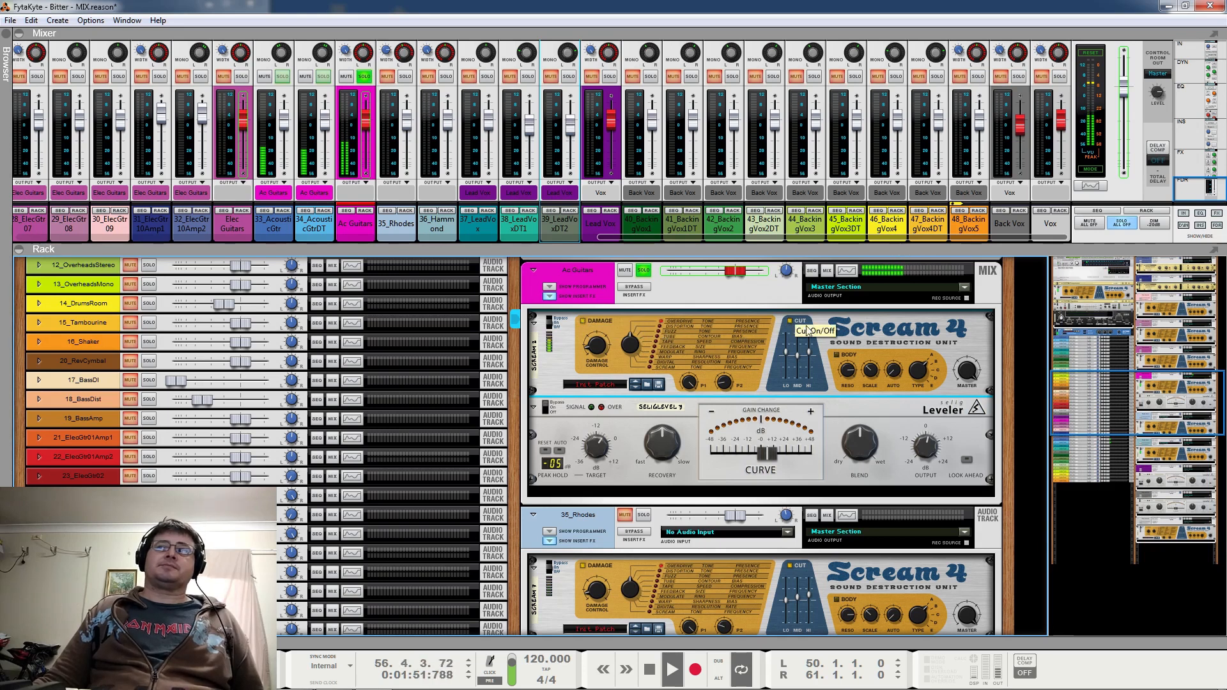
{"action": "key", "text": "space"}
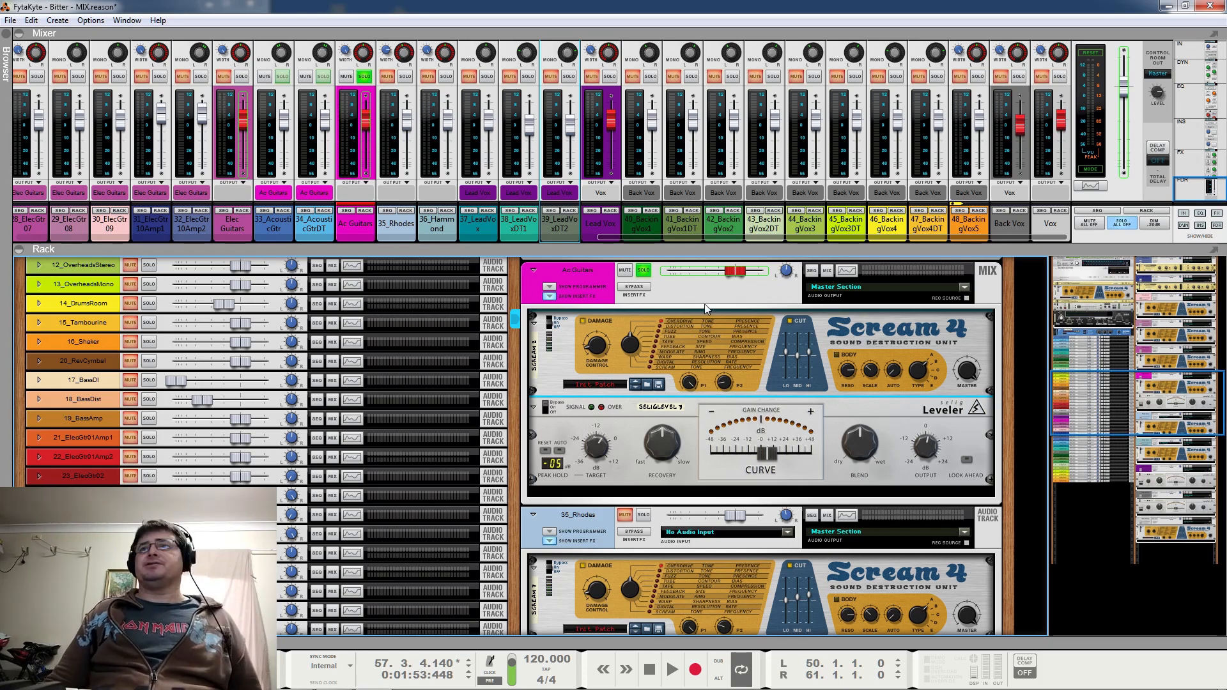
Check the Leveler's switch and curve setting on Ac Guitars, and play the soloed guitars for a few bars
{"action": "left_click", "coordinate": [547, 409]}
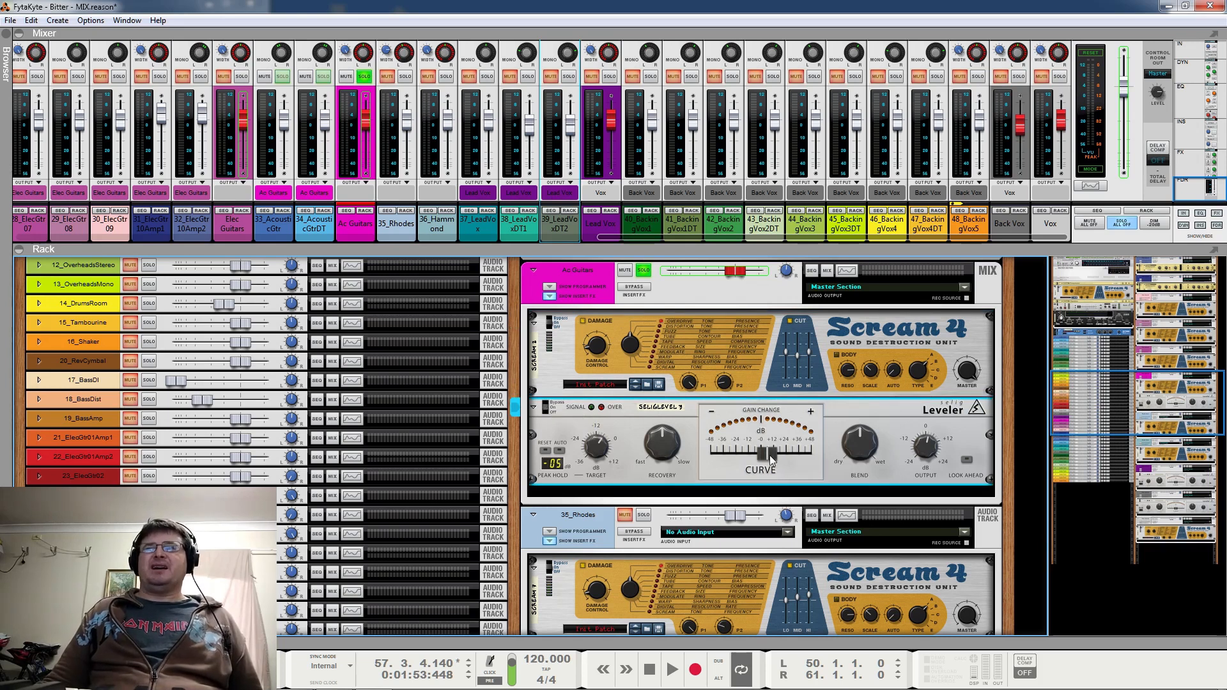
{"action": "key", "text": "space"}
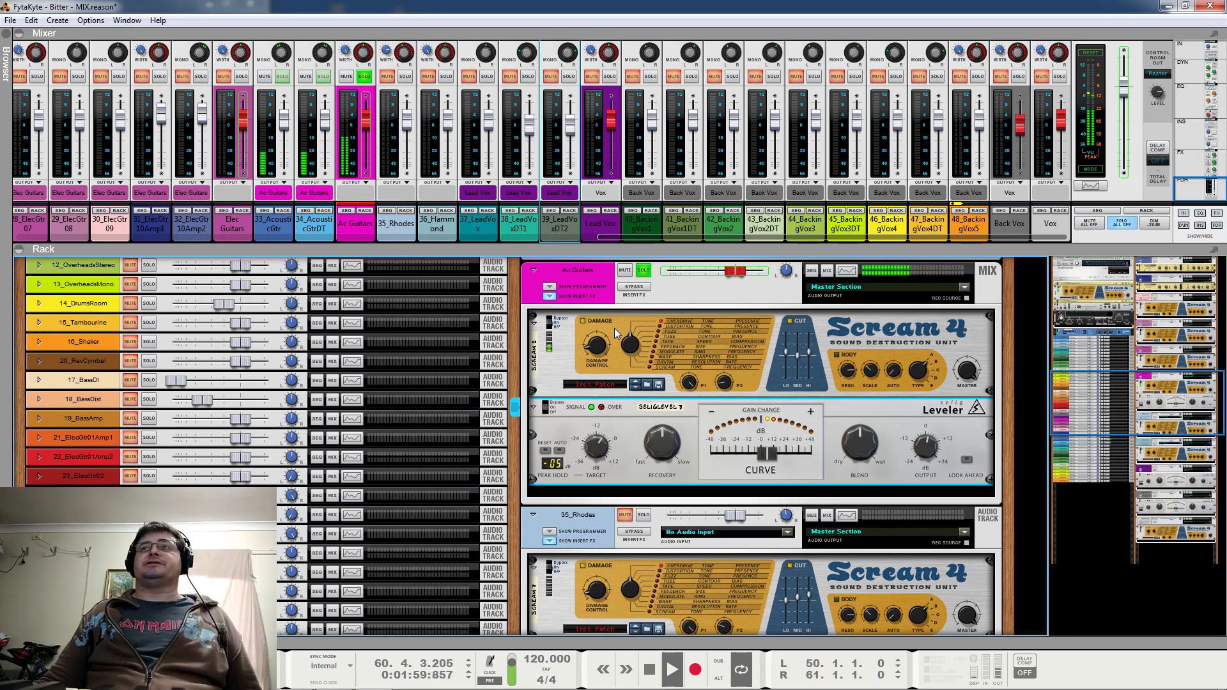
{"action": "key", "text": "space"}
Solo Vox in addition to Ac Guitars and play both buses together from bar 50
{"action": "scroll", "coordinate": [650, 306], "scroll_direction": "down", "scroll_amount": 2}
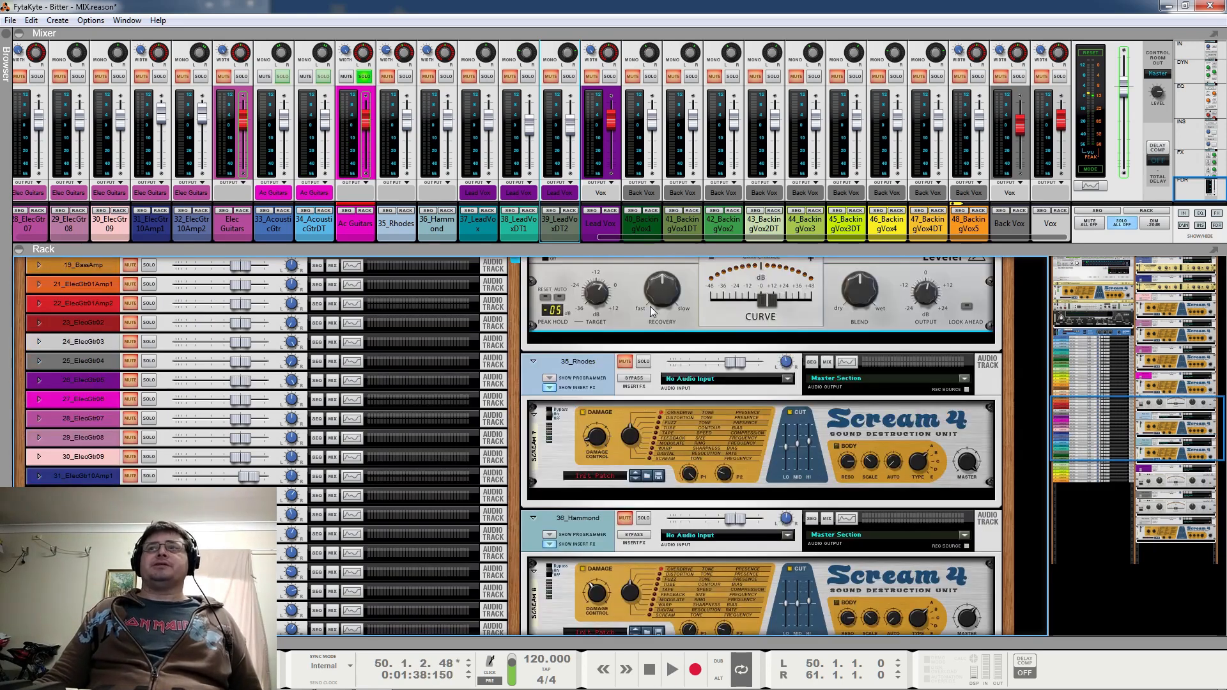
{"action": "scroll", "coordinate": [650, 306], "scroll_direction": "down", "scroll_amount": 15}
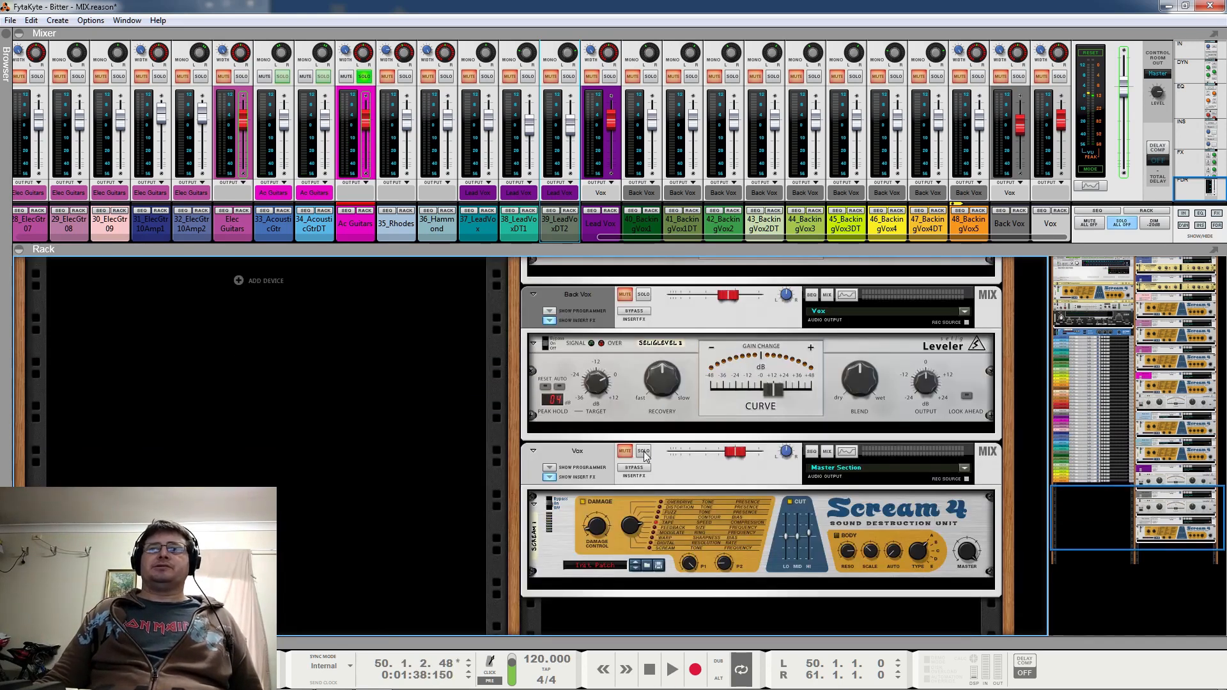
{"action": "left_click", "coordinate": [644, 455]}
{"action": "scroll", "coordinate": [700, 447], "scroll_direction": "up", "scroll_amount": 10}
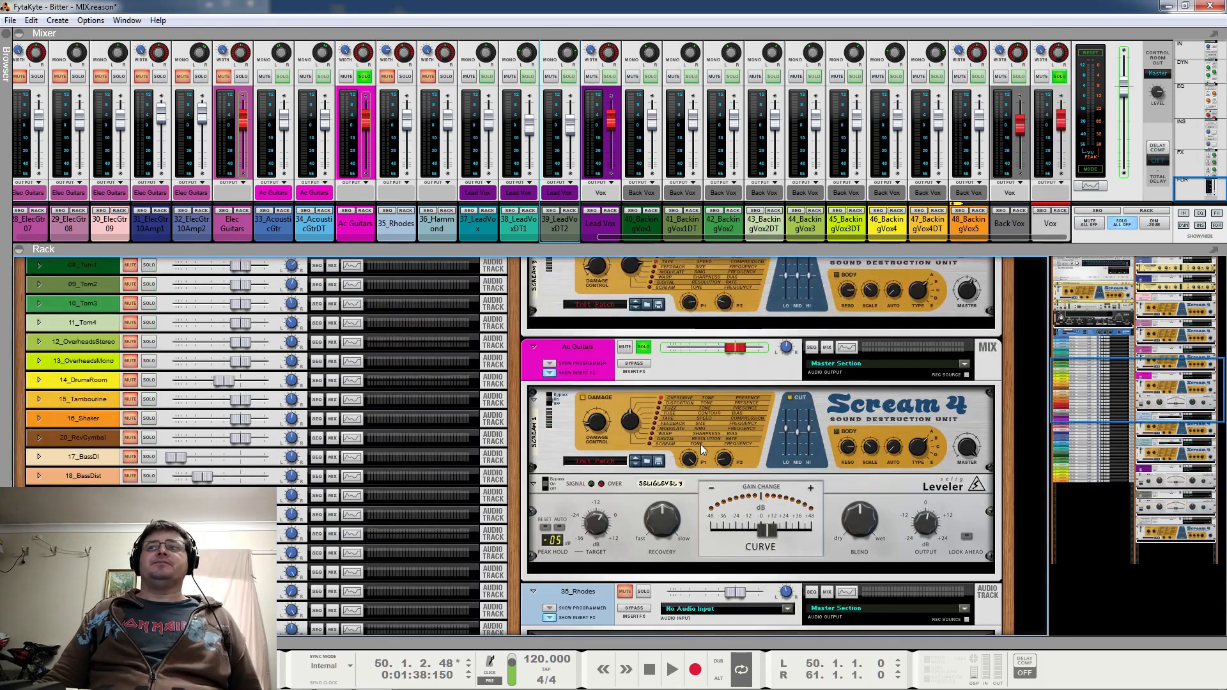
{"action": "scroll", "coordinate": [700, 444], "scroll_direction": "up", "scroll_amount": 1}
{"action": "key", "text": "space"}
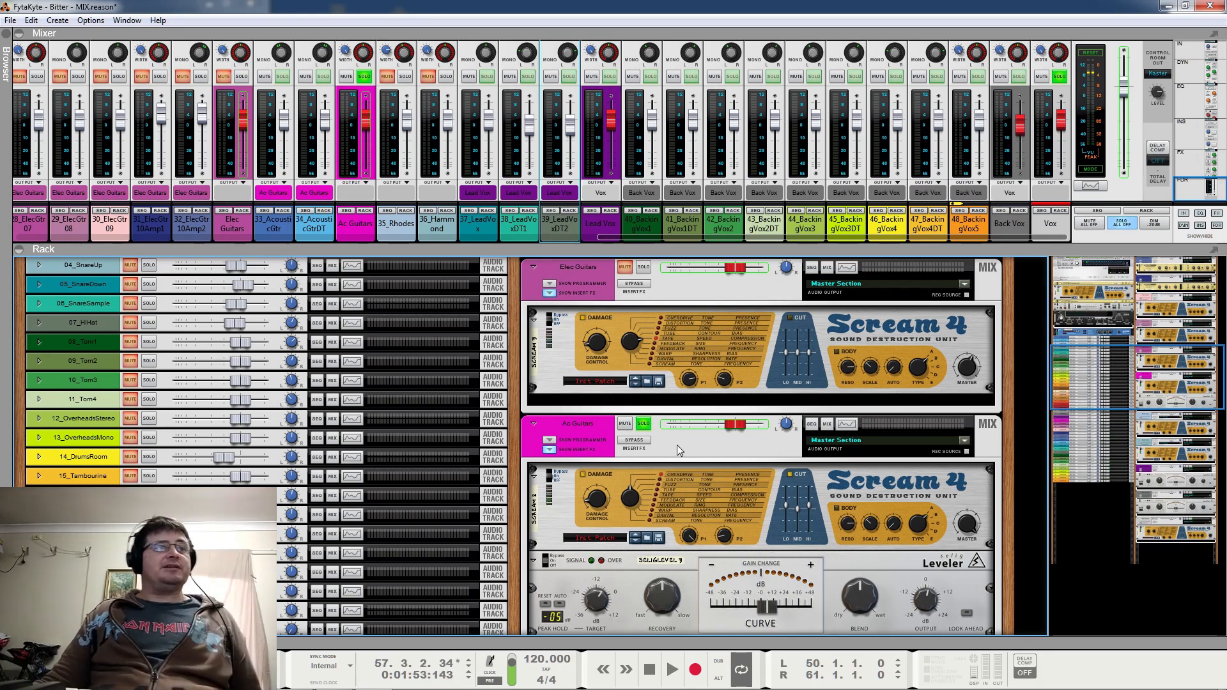
Clear the solos on Ac Guitars and Vox, and return to the 35_Rhodes and 36_Hammond channels
{"action": "left_click", "coordinate": [644, 423]}
{"action": "scroll", "coordinate": [647, 423], "scroll_direction": "down", "scroll_amount": 15}
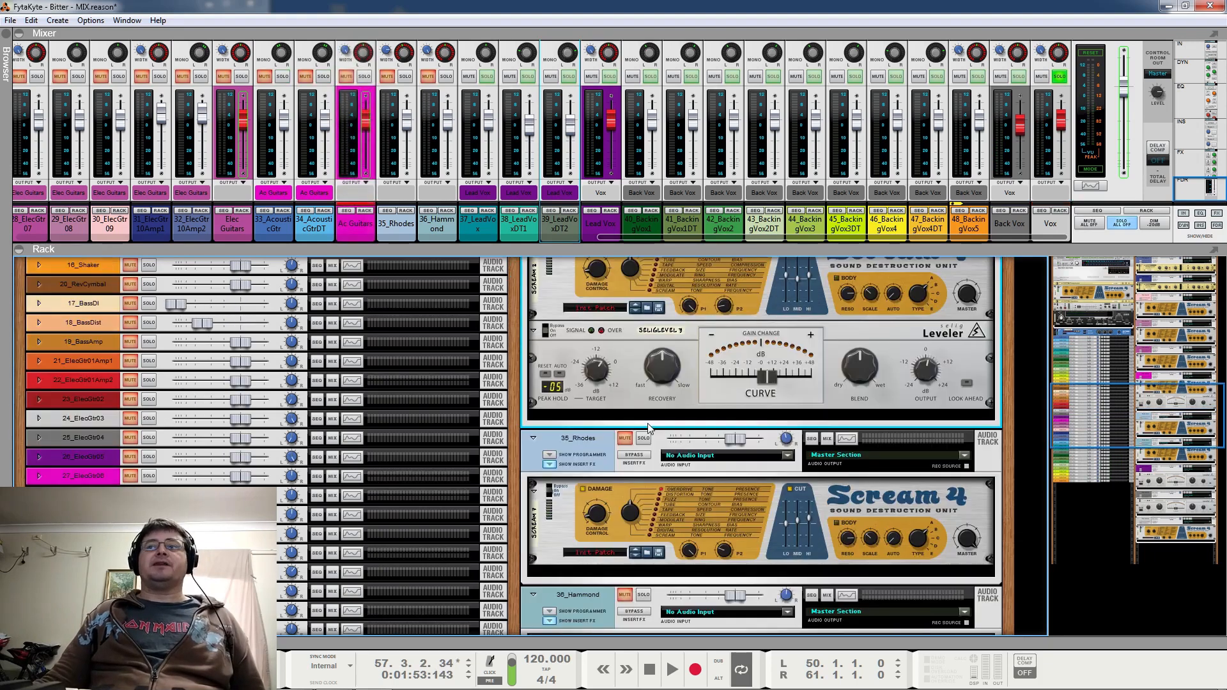
{"action": "scroll", "coordinate": [648, 427], "scroll_direction": "down", "scroll_amount": 4}
{"action": "left_click", "coordinate": [644, 451]}
{"action": "scroll", "coordinate": [725, 485], "scroll_direction": "up", "scroll_amount": 10}
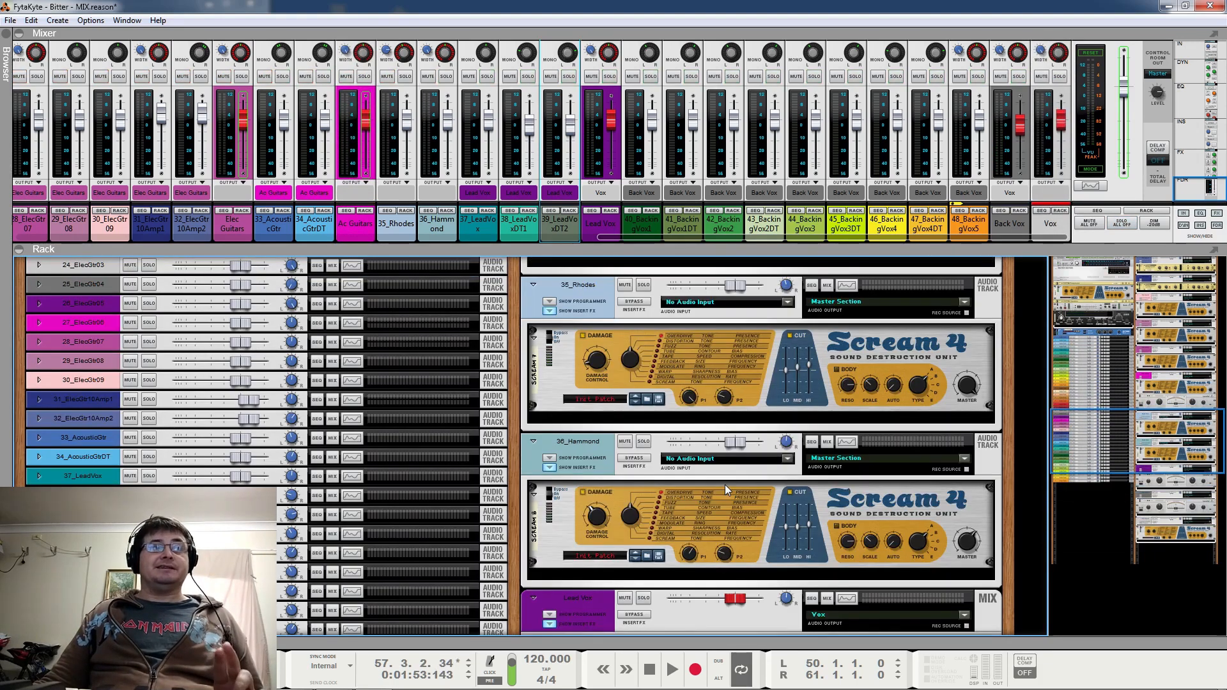
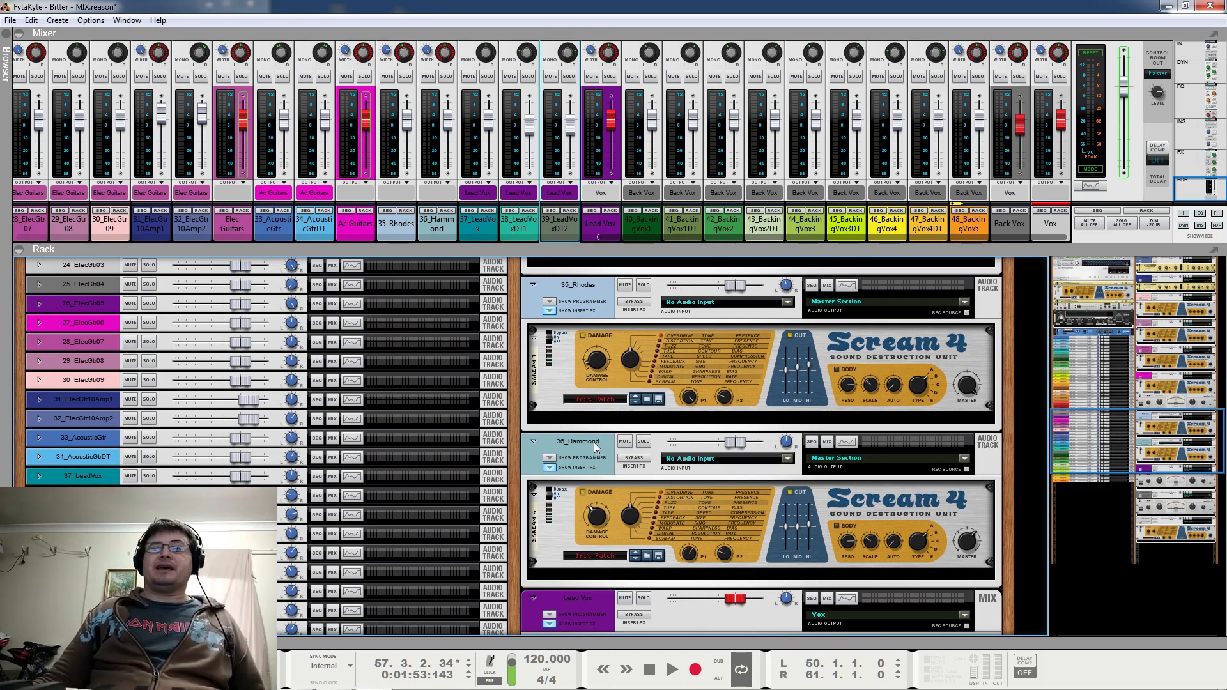
Solo the Elec Guitars bus and play it for a few bars
{"action": "scroll", "coordinate": [593, 442], "scroll_direction": "down", "scroll_amount": 4}
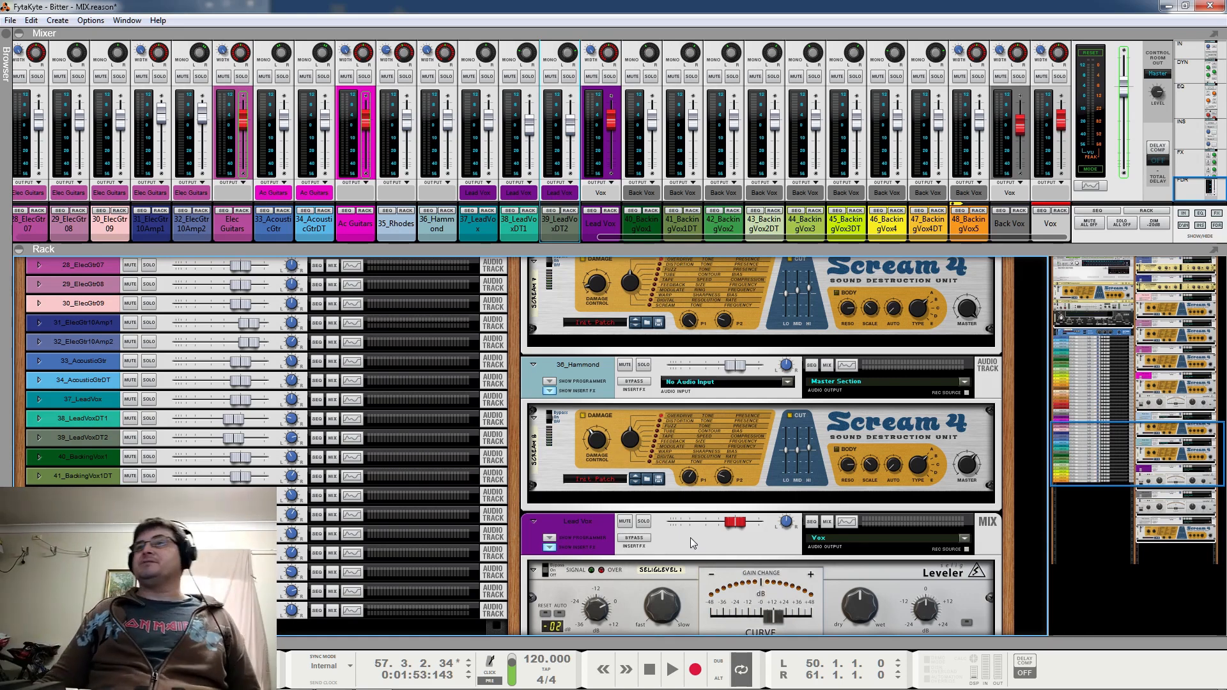
{"action": "scroll", "coordinate": [692, 543], "scroll_direction": "up", "scroll_amount": 3}
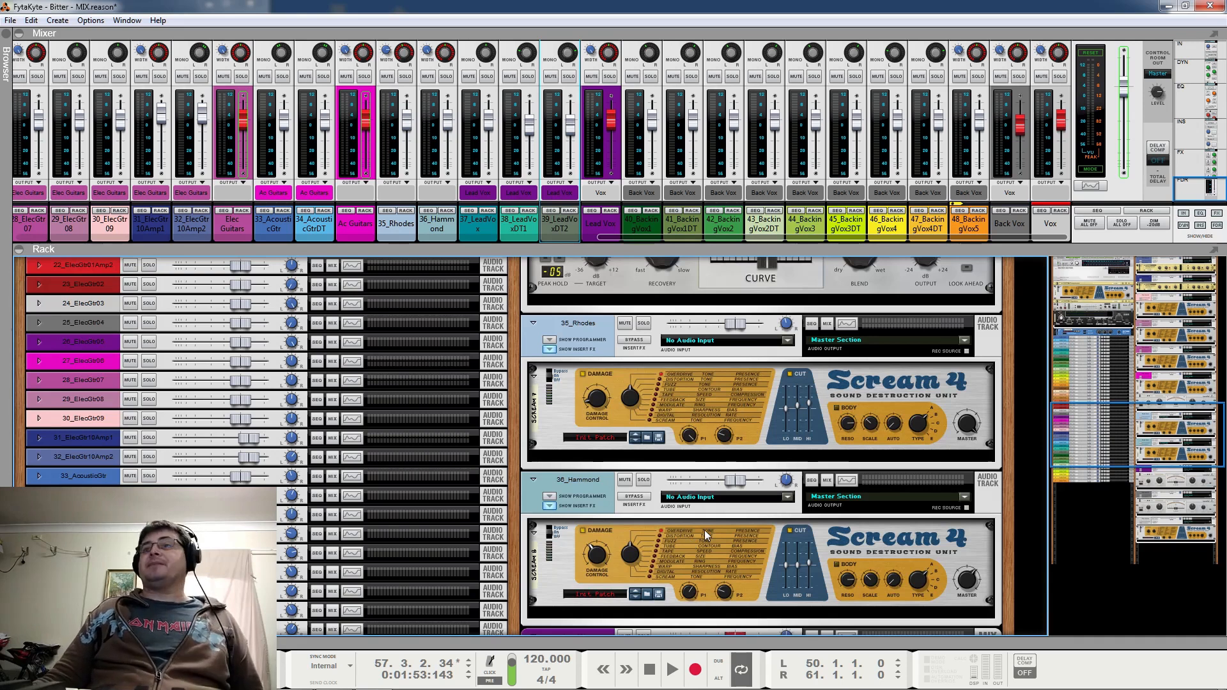
{"action": "scroll", "coordinate": [704, 530], "scroll_direction": "up", "scroll_amount": 10}
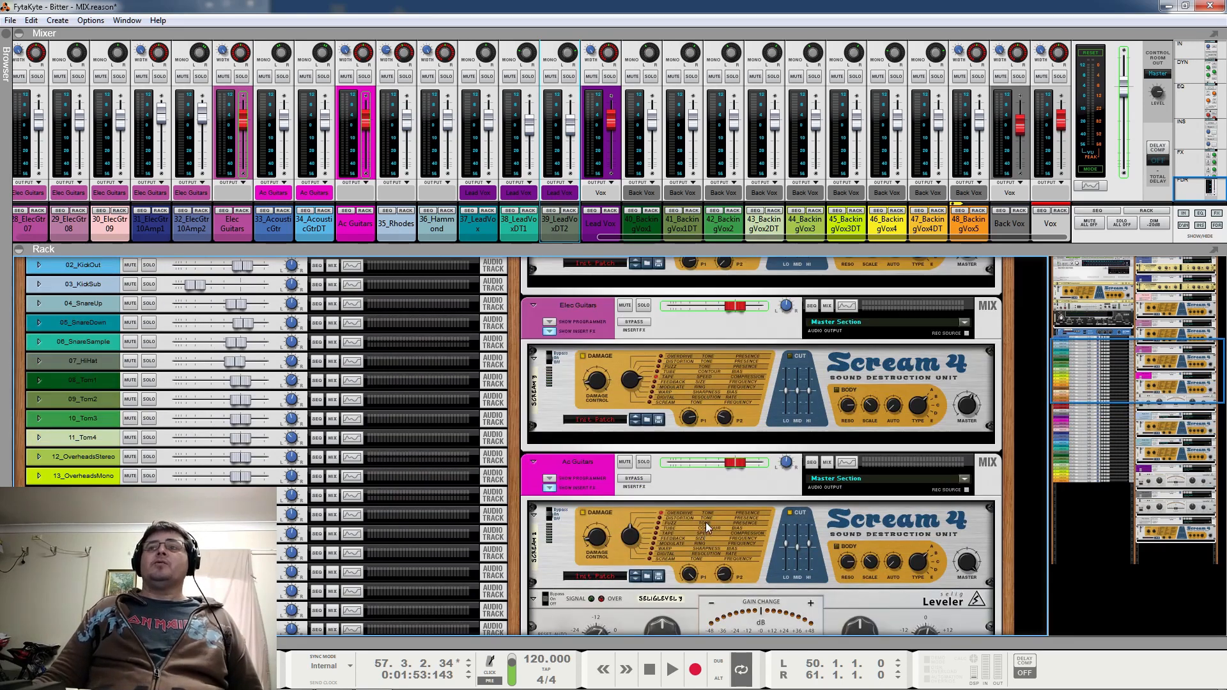
{"action": "scroll", "coordinate": [669, 484], "scroll_direction": "up", "scroll_amount": 1}
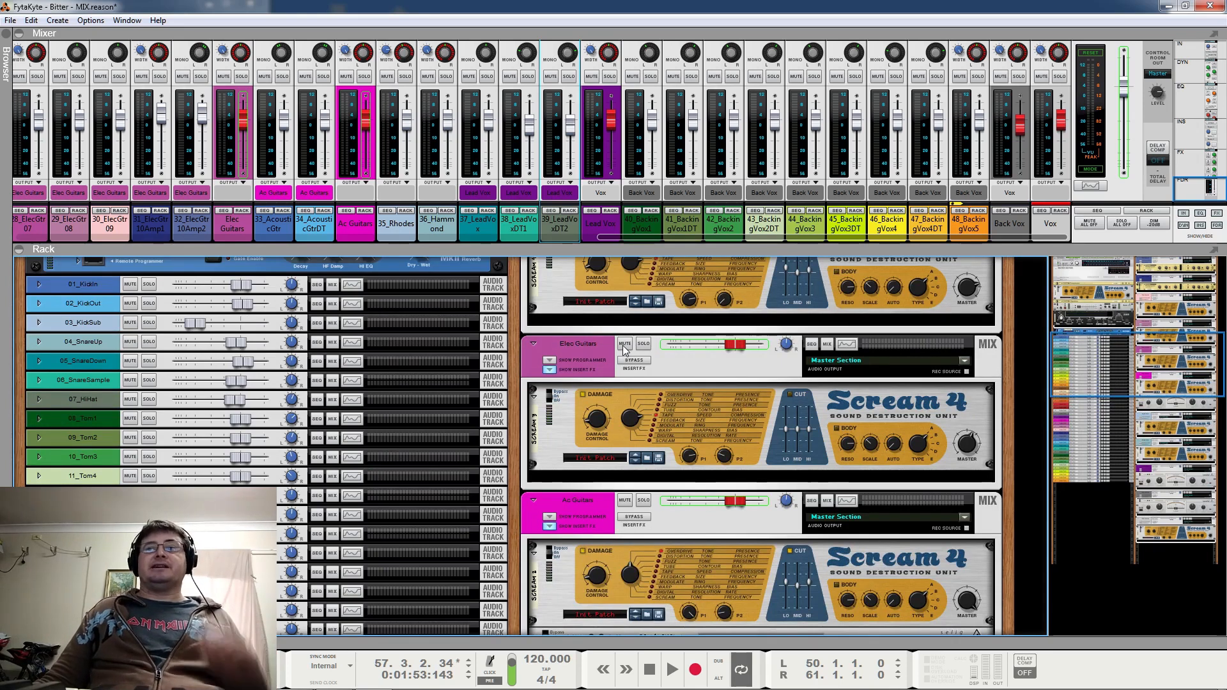
{"action": "left_click", "coordinate": [643, 344]}
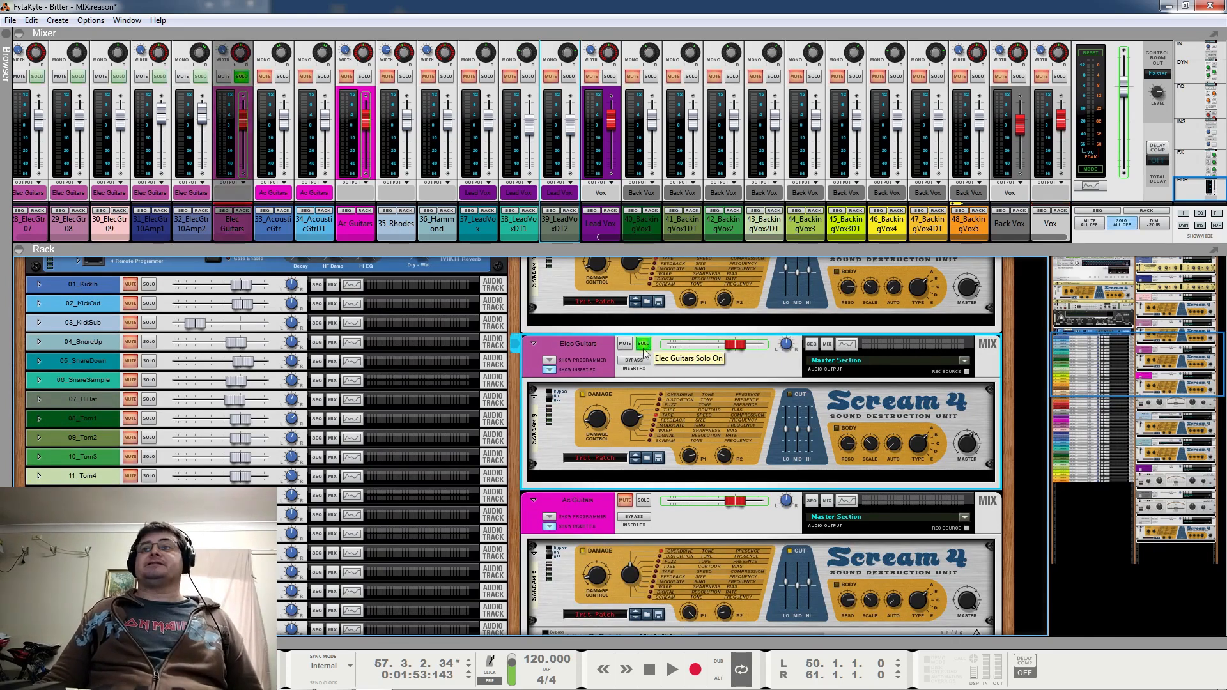
{"action": "key", "text": "space"}
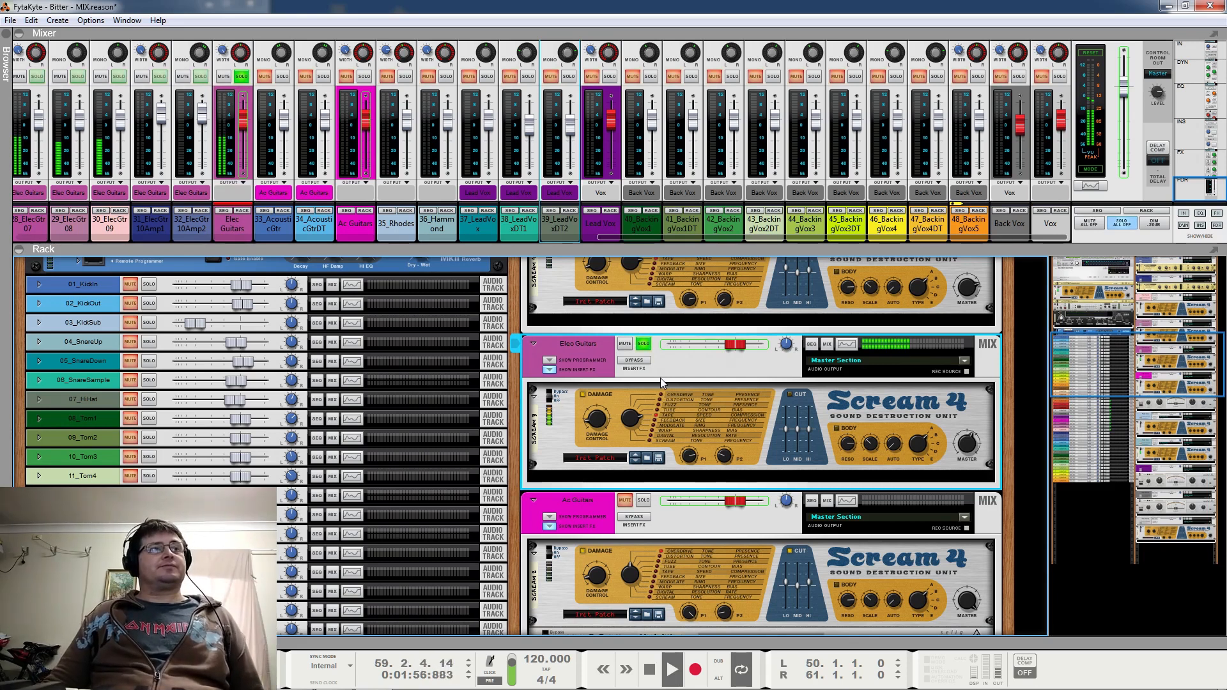
{"action": "key", "text": "space"}
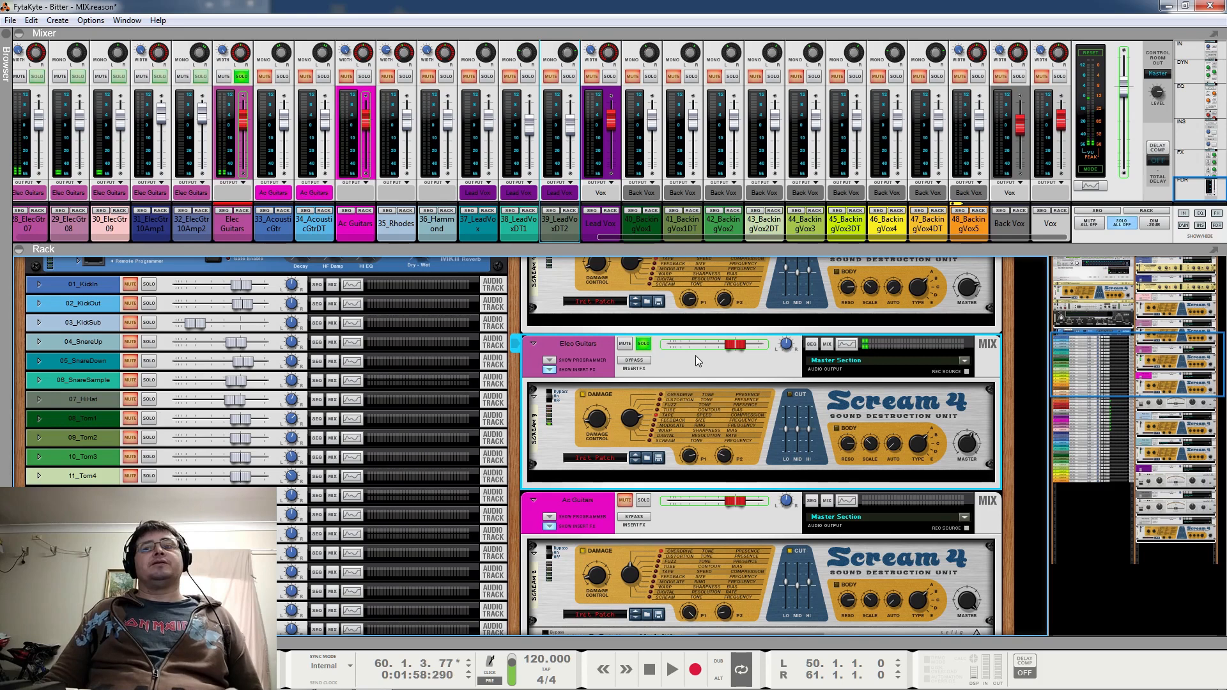
Review the individual electric guitar channels in the mixer and check the pan setting of 26_ElecGtr05
{"action": "mouse_move", "coordinate": [593, 429]}
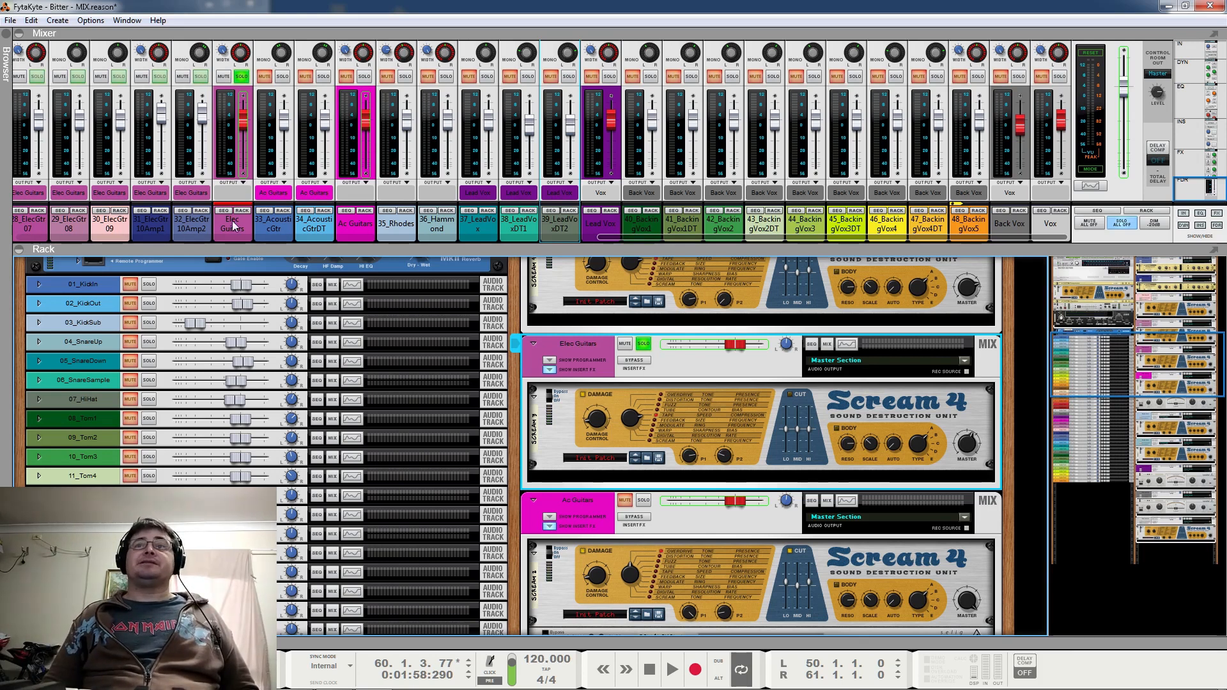
{"action": "left_click", "coordinate": [630, 238]}
{"action": "left_click_drag", "start_coordinate": [629, 236], "coordinate": [427, 260]}
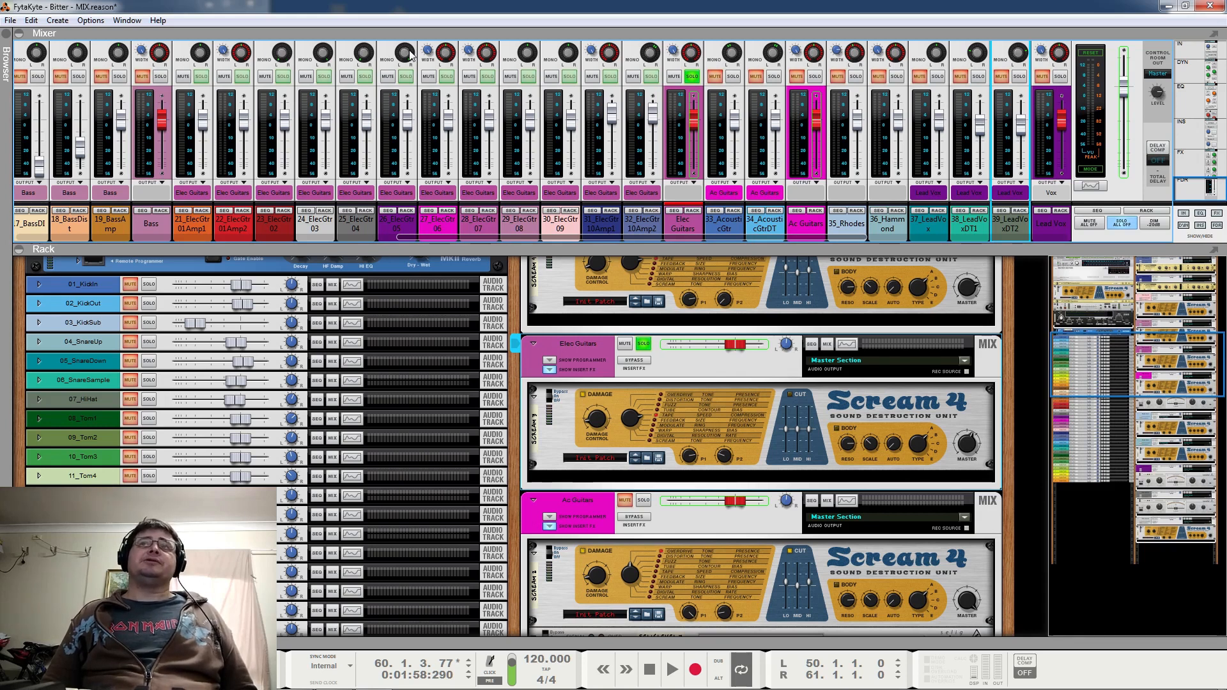
{"action": "mouse_move", "coordinate": [410, 55]}
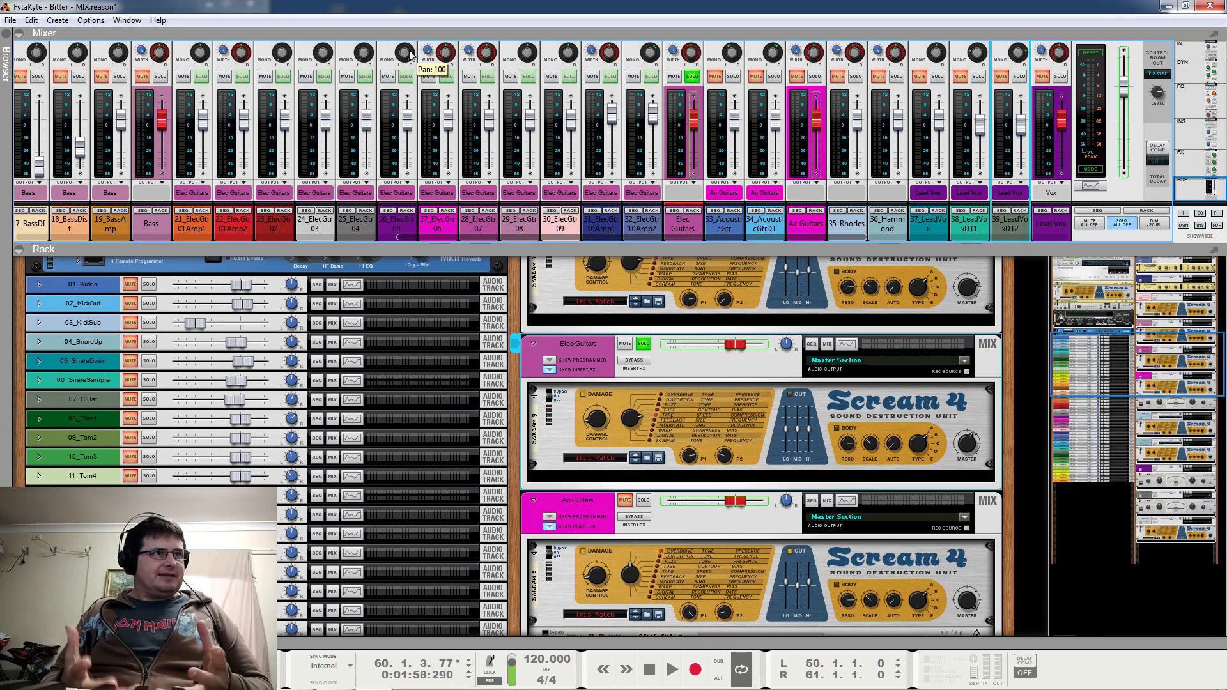
Play the soloed Elec Guitars bus while toggling its Scream 4 bypass, stop playback, and check the Scream 4's P1 and P2 settings
{"action": "key", "text": "space"}
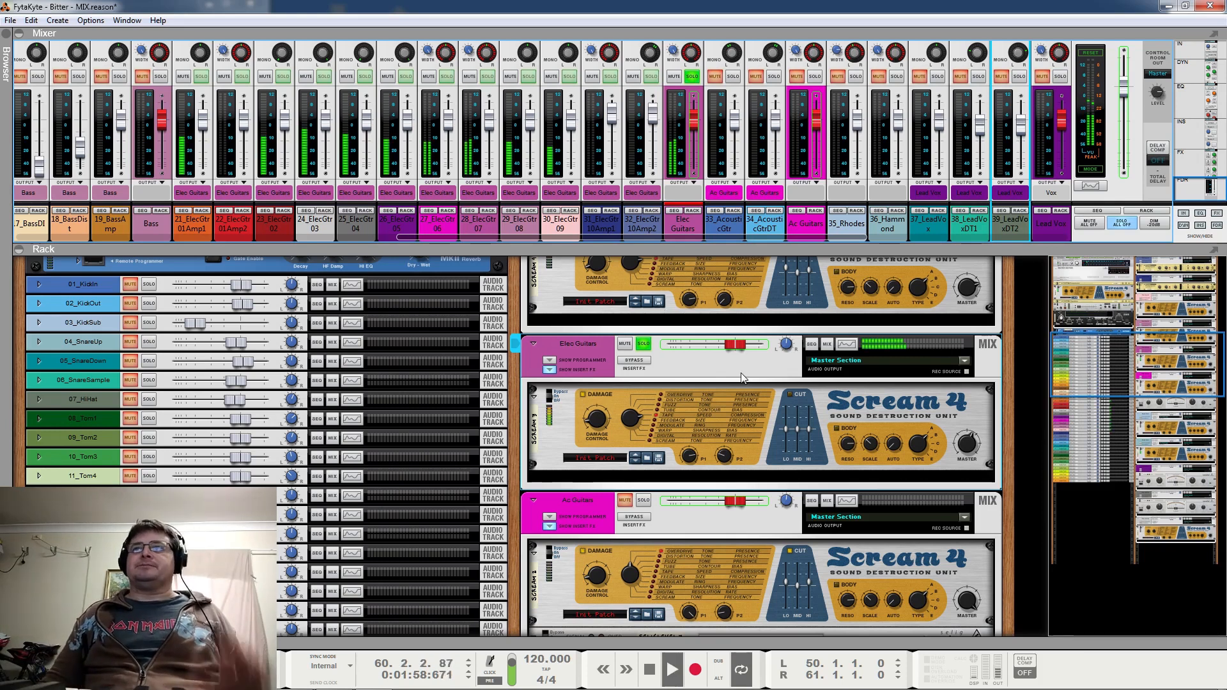
{"action": "left_click", "coordinate": [565, 403]}
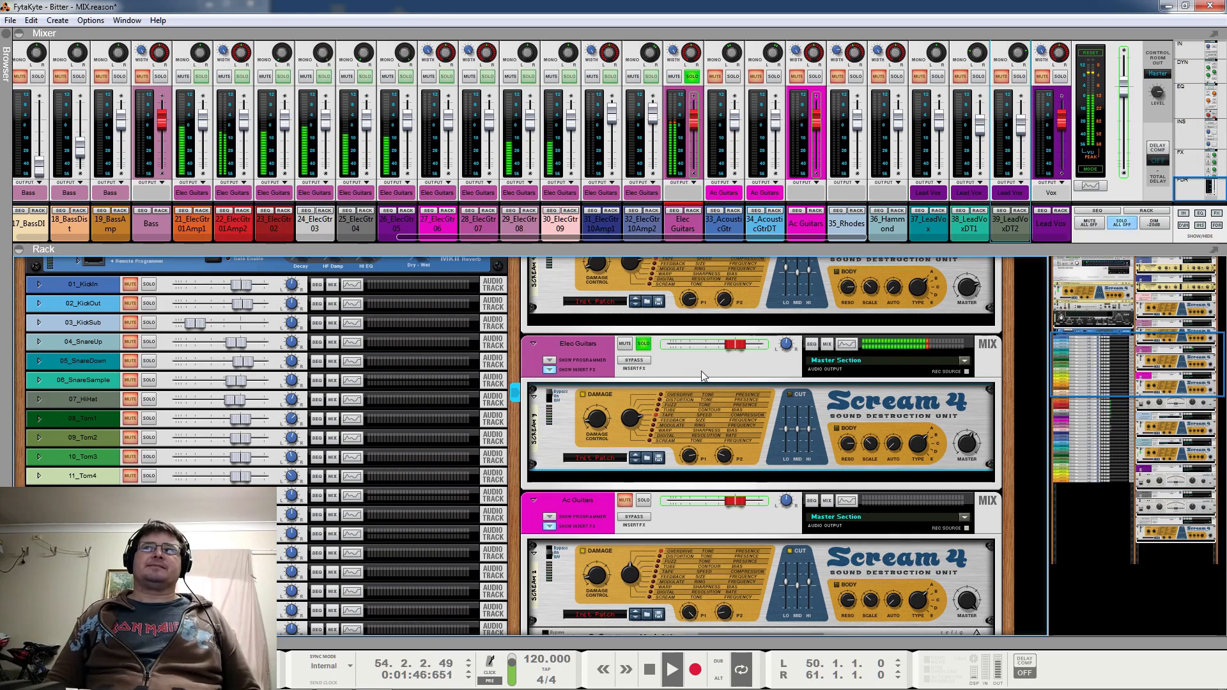
{"action": "key", "text": "space"}
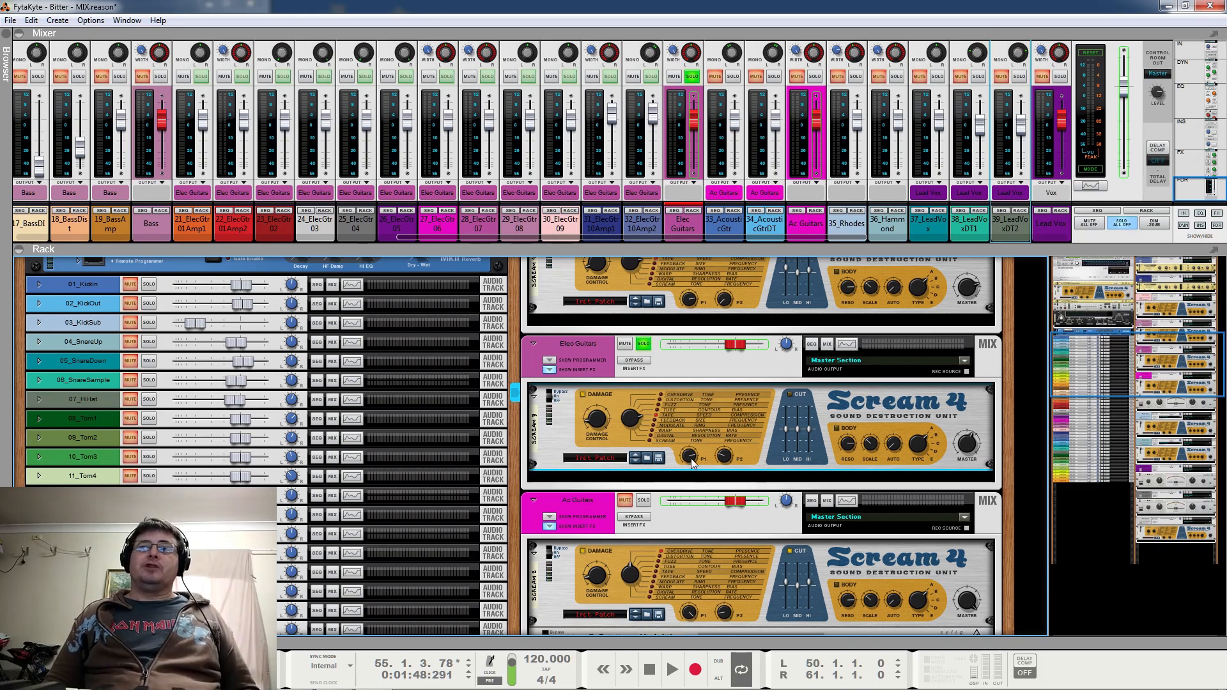
{"action": "mouse_move", "coordinate": [693, 464]}
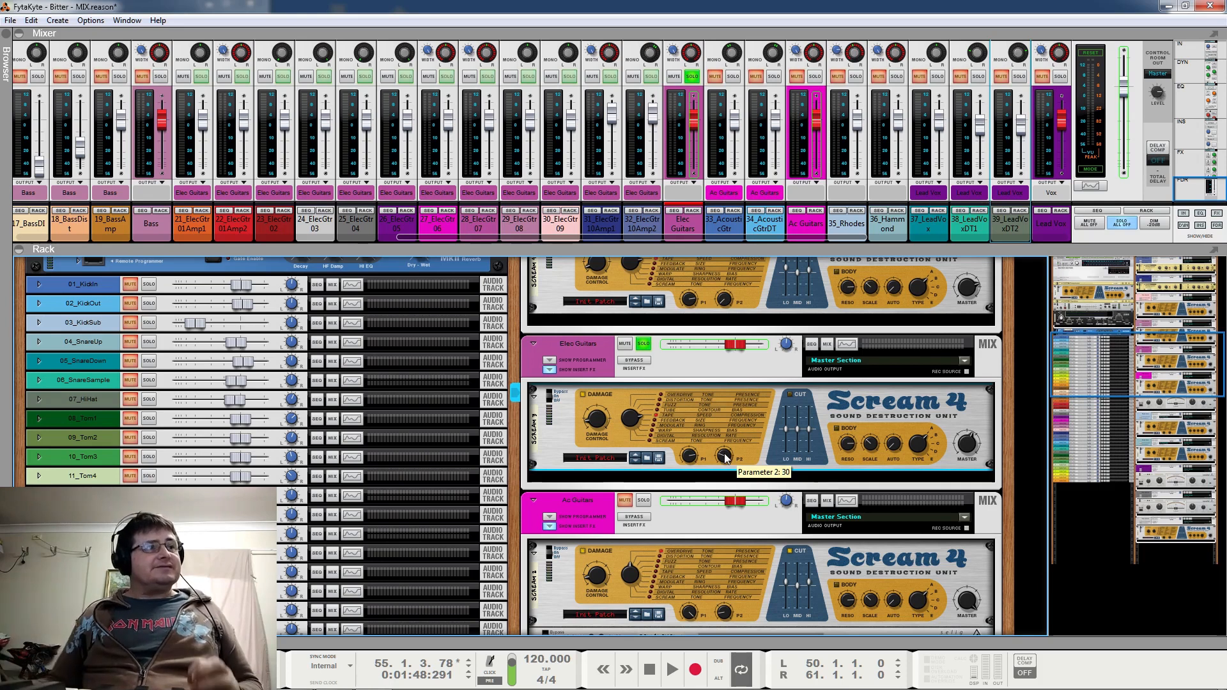
Resume playback and solo Ac Guitars and Vox alongside Elec Guitars to hear the three buses together
{"action": "key", "text": "space"}
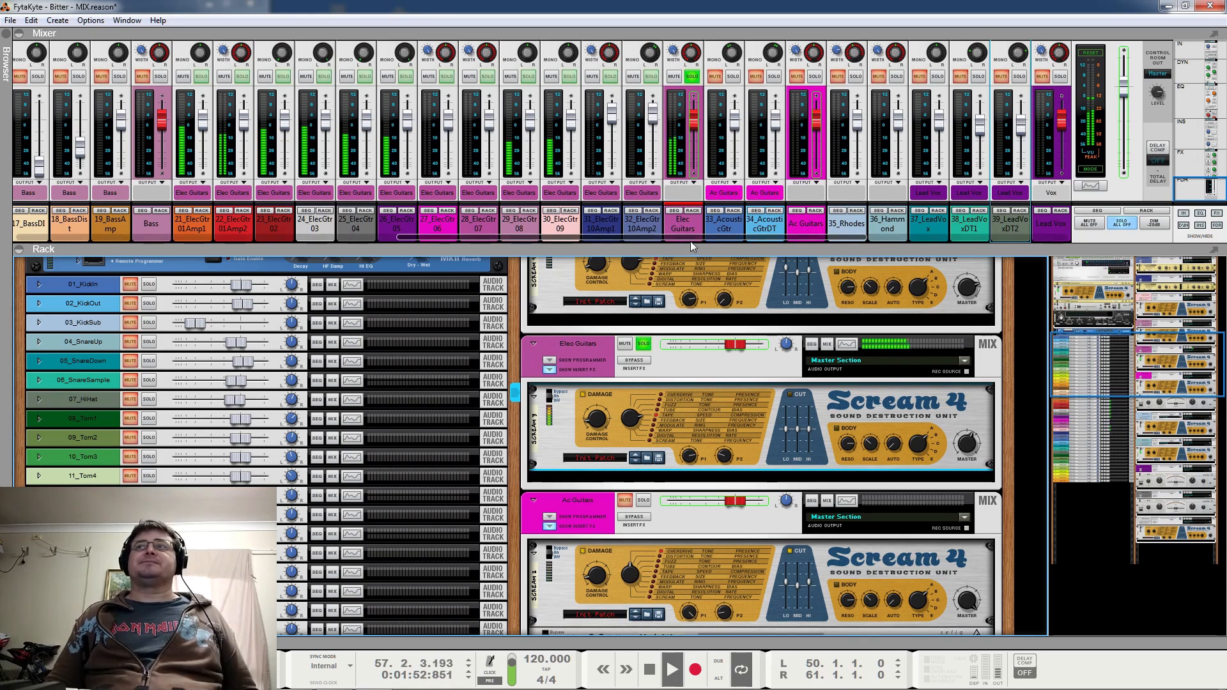
{"action": "left_click", "coordinate": [815, 77]}
{"action": "left_click_drag", "start_coordinate": [673, 237], "coordinate": [907, 244]}
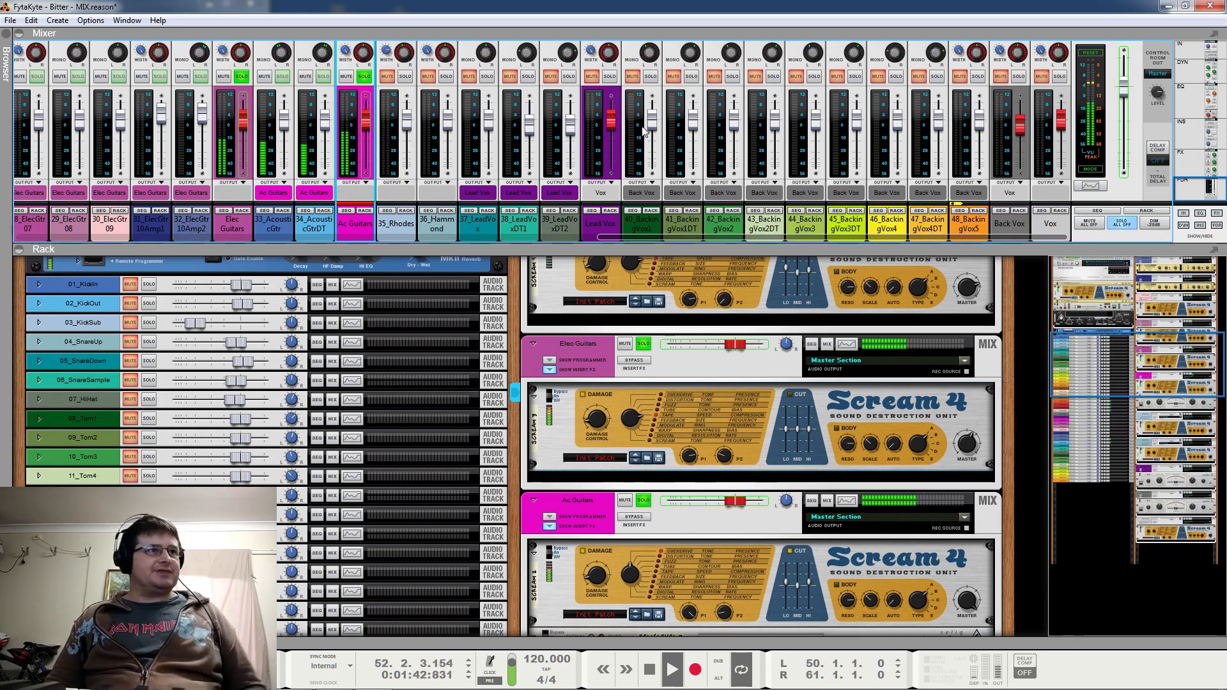
{"action": "mouse_move", "coordinate": [615, 102]}
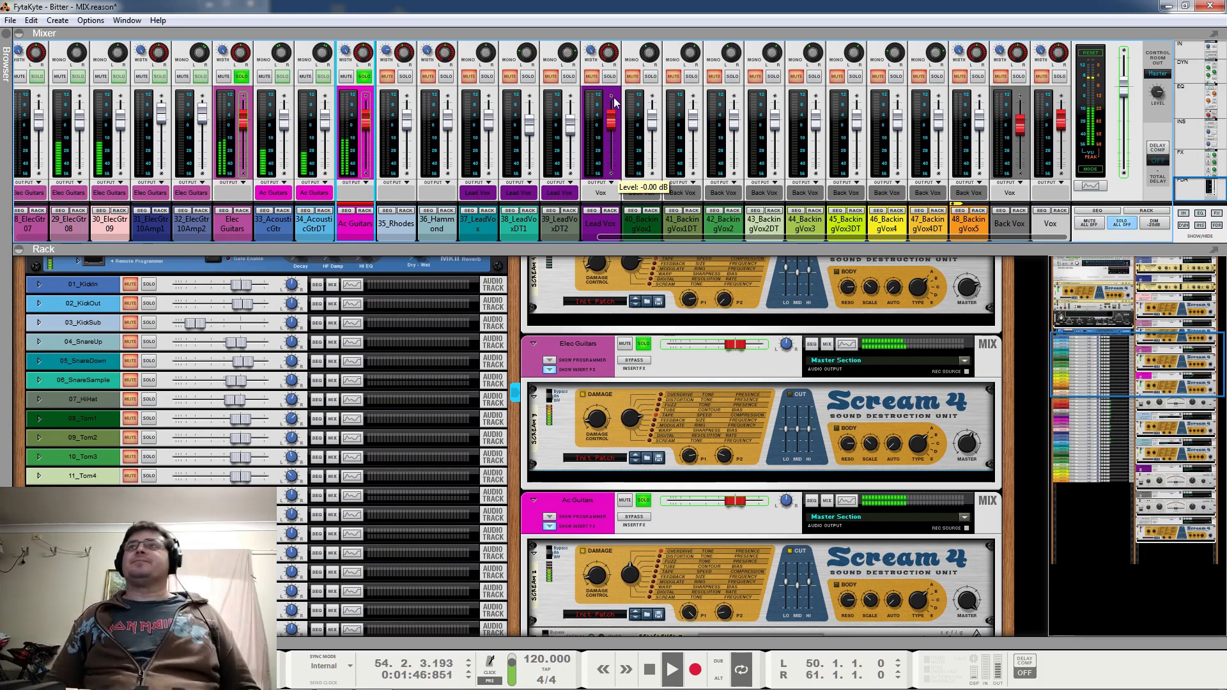
{"action": "left_click", "coordinate": [610, 76]}
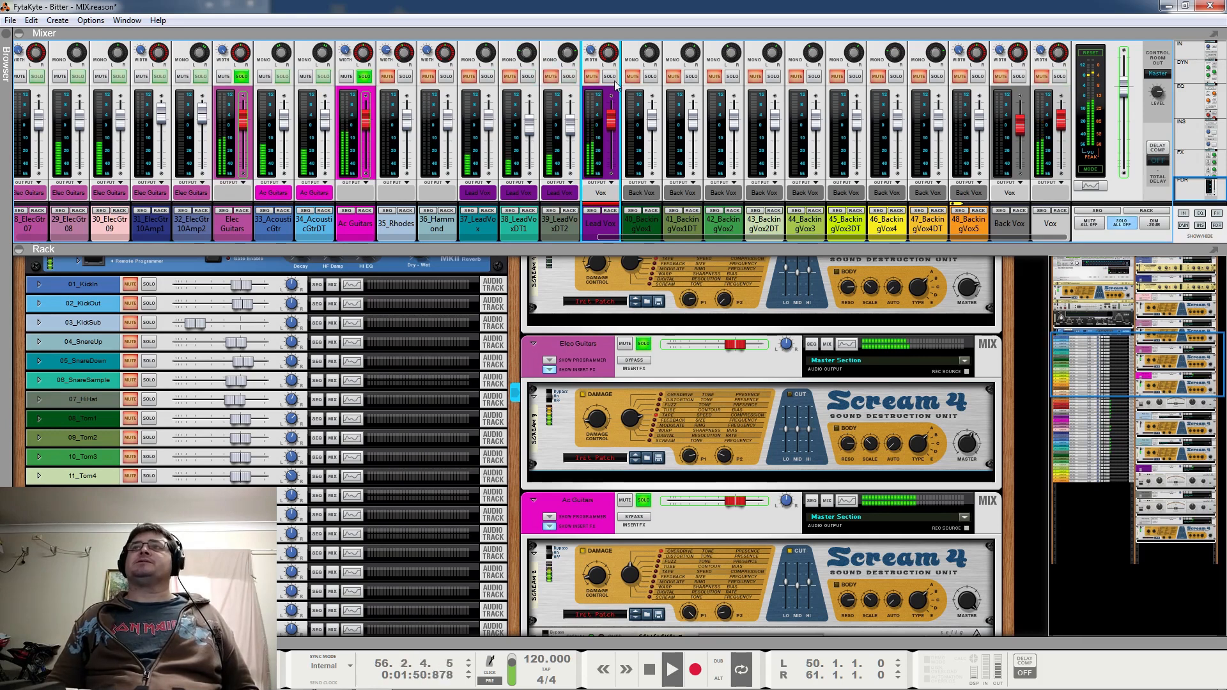
Stop playback and clear the solos on Vox, Ac Guitars and Elec Guitars
{"action": "key", "text": "space"}
{"action": "left_click", "coordinate": [1059, 76]}
{"action": "left_click", "coordinate": [364, 78]}
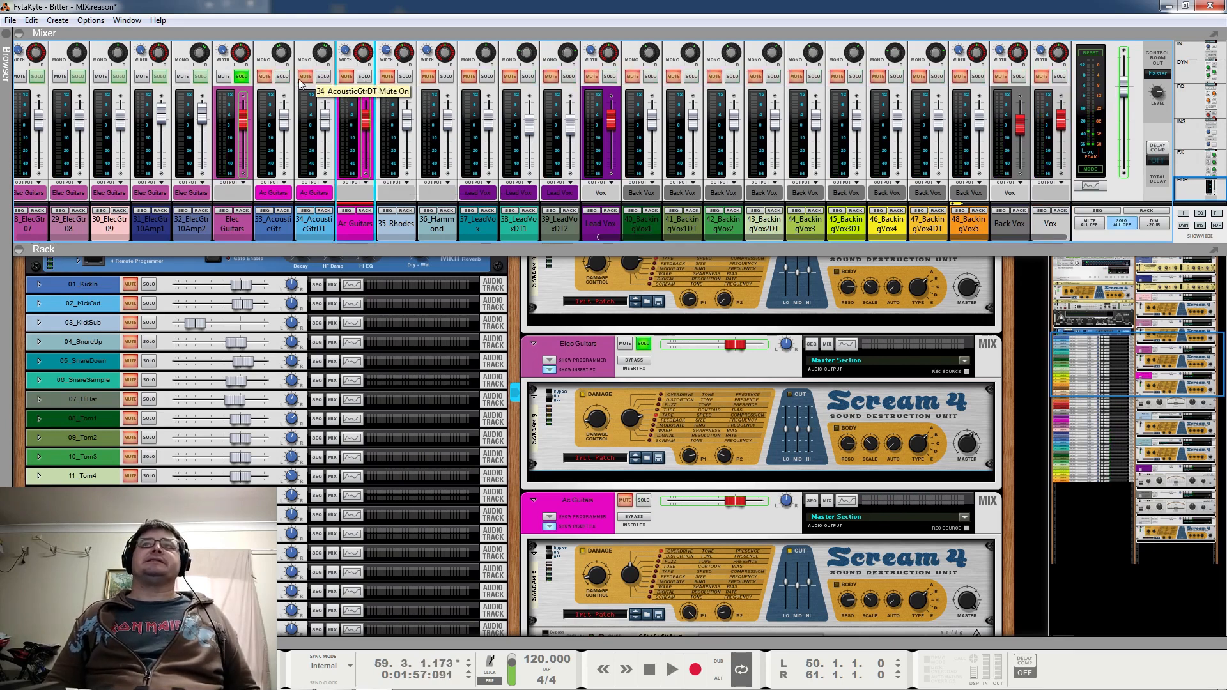
{"action": "left_click", "coordinate": [243, 77]}
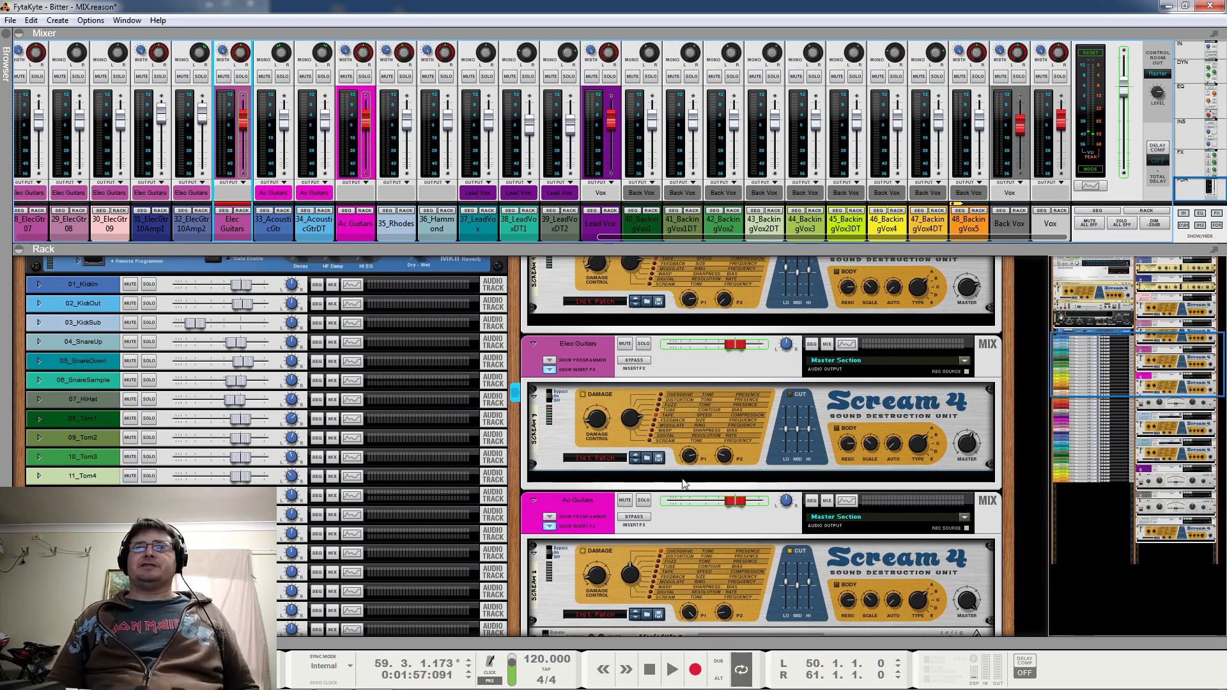
Show the Drums bus in the rack and the drum channels in the mixer, solo Drums, and play it
{"action": "scroll", "coordinate": [683, 478], "scroll_direction": "up", "scroll_amount": 6}
{"action": "scroll", "coordinate": [819, 497], "scroll_direction": "up", "scroll_amount": 2}
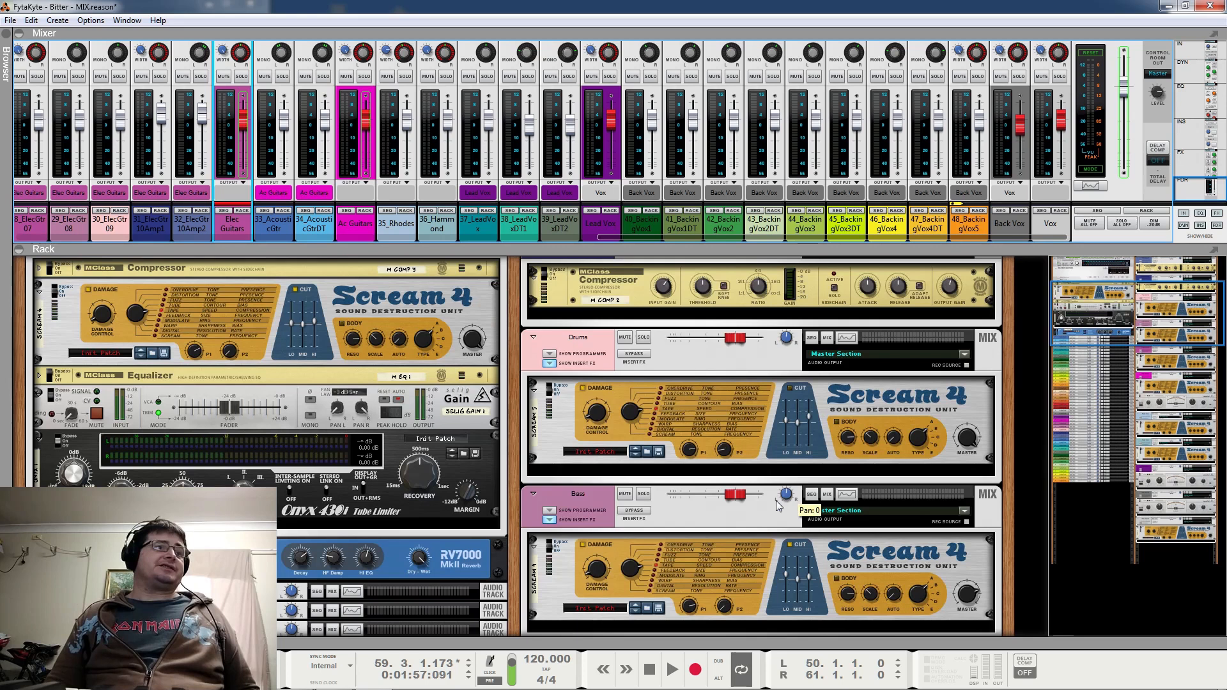
{"action": "scroll", "coordinate": [776, 501], "scroll_direction": "up", "scroll_amount": 4}
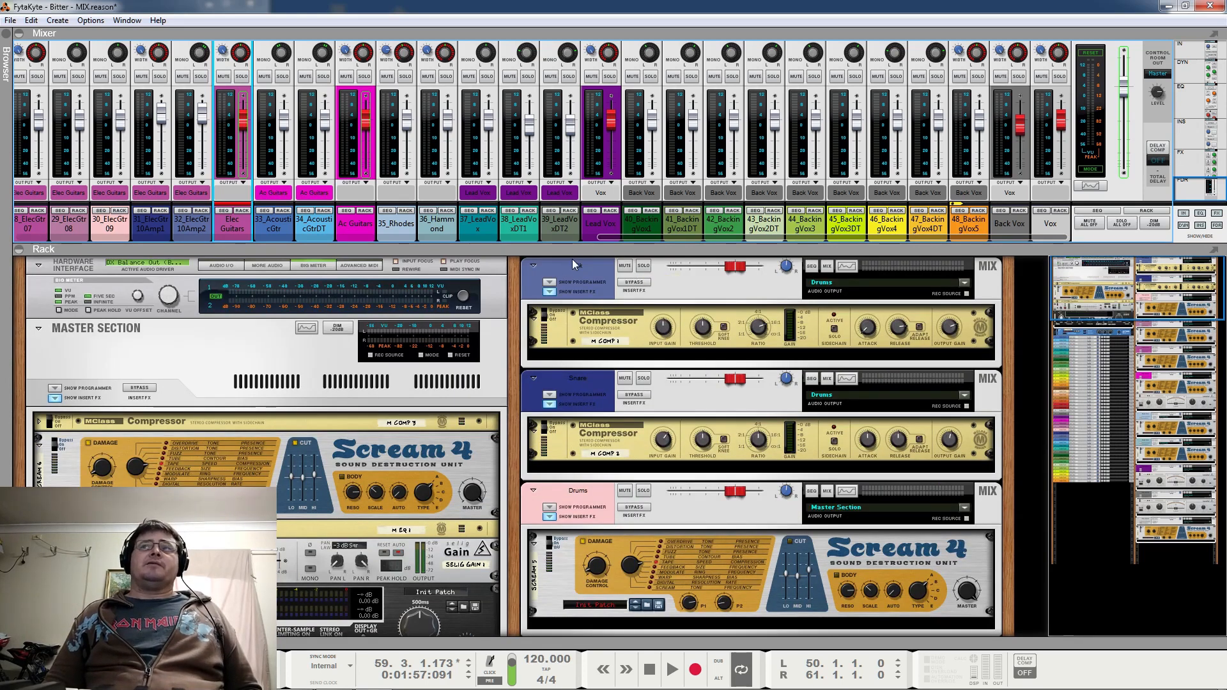
{"action": "left_click_drag", "start_coordinate": [658, 235], "coordinate": [70, 236]}
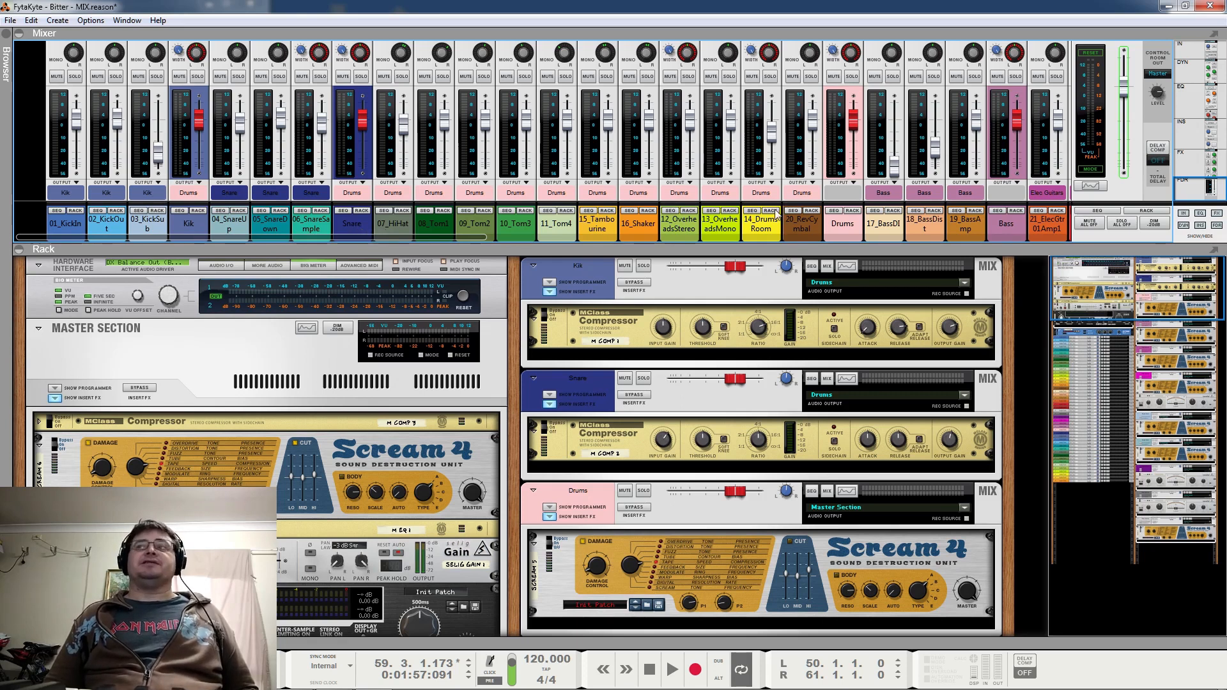
{"action": "left_click", "coordinate": [643, 491]}
{"action": "key", "text": "space"}
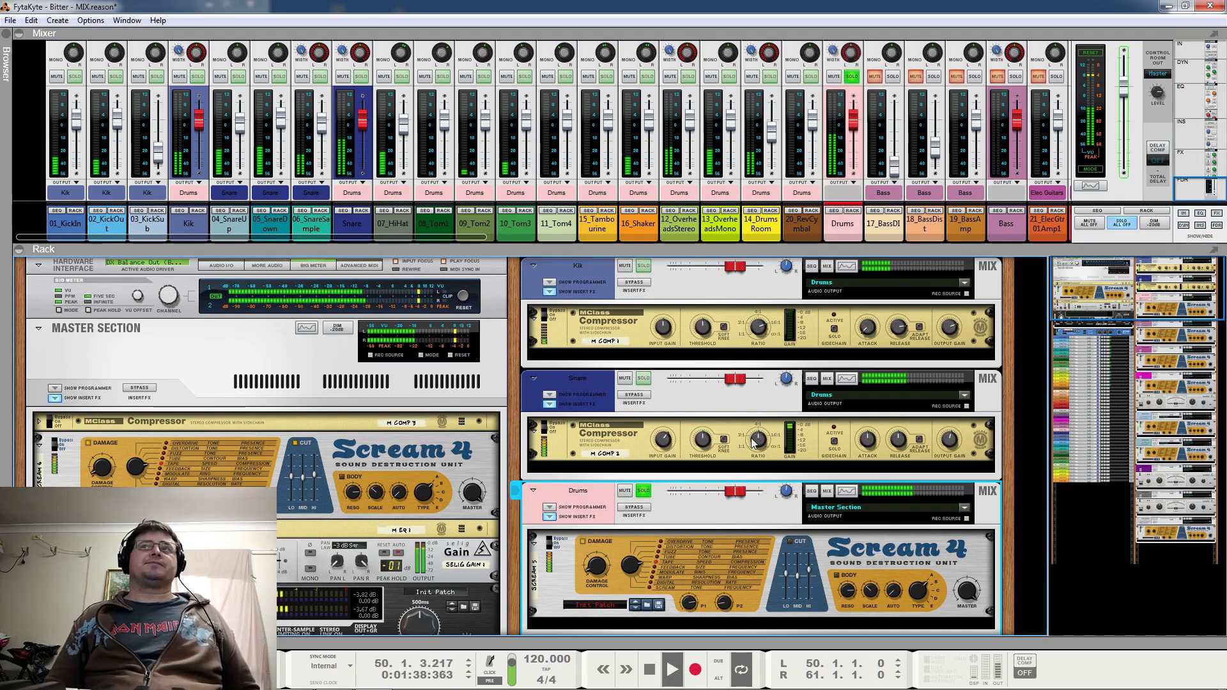
Bypass the Drums Scream 4 during playback to compare the sound, stop playback, and switch the device on again
{"action": "left_click", "coordinate": [561, 543]}
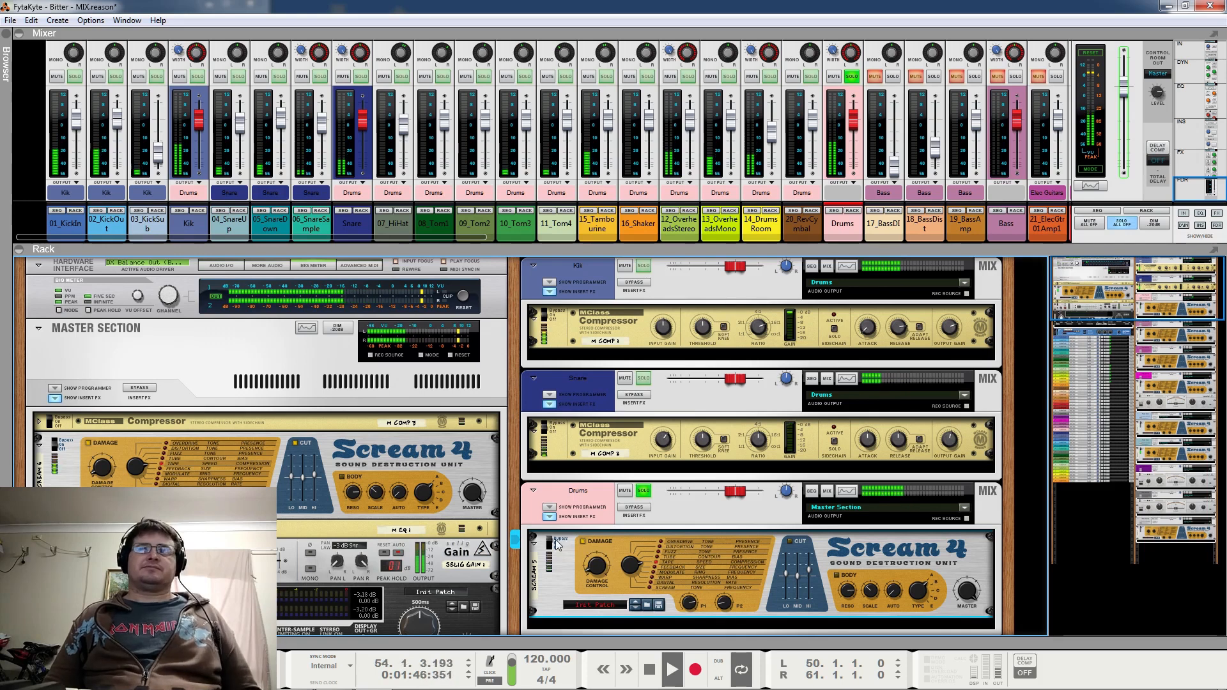
{"action": "key", "text": "space"}
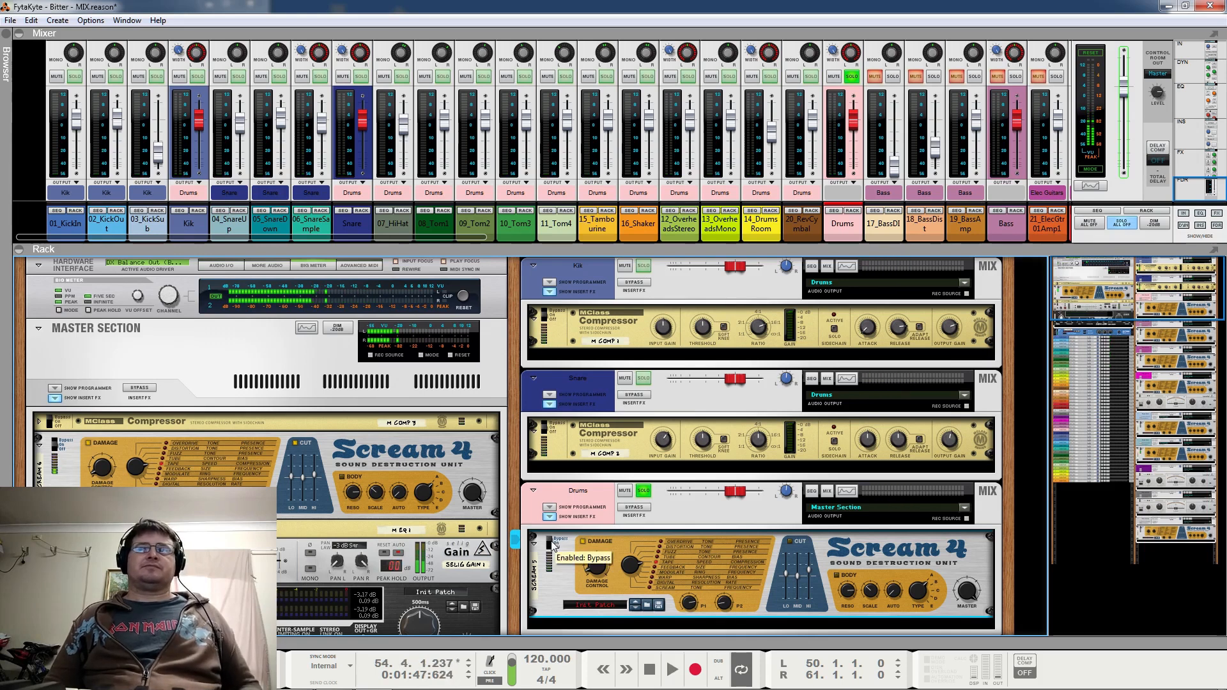
{"action": "left_click", "coordinate": [553, 547]}
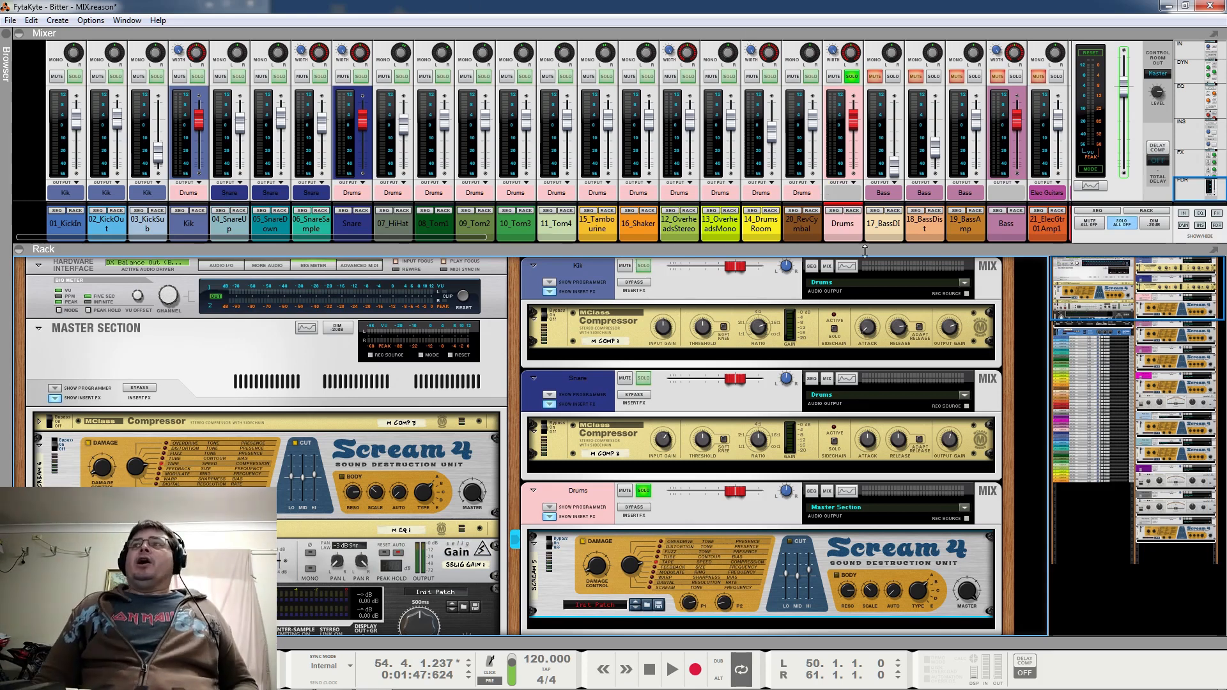
Play the soloed drums, mute the Kik and Snare buses to hear the rest of the kit, and stop playback
{"action": "key", "text": "space"}
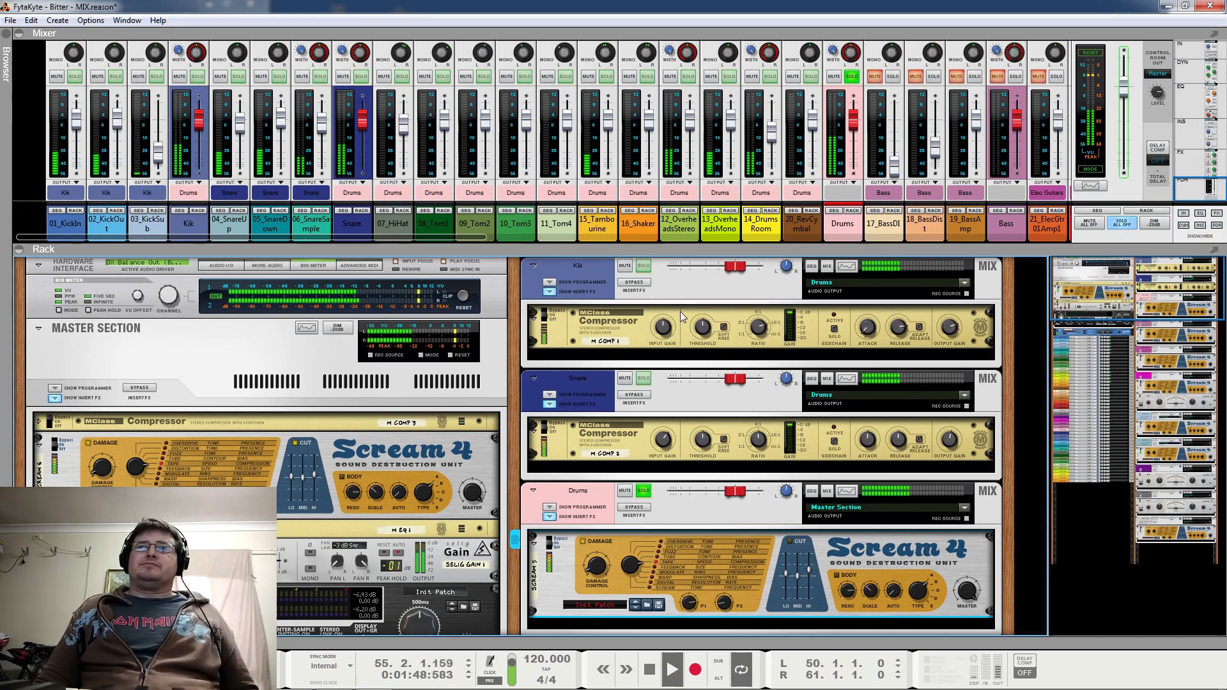
{"action": "left_click", "coordinate": [625, 266]}
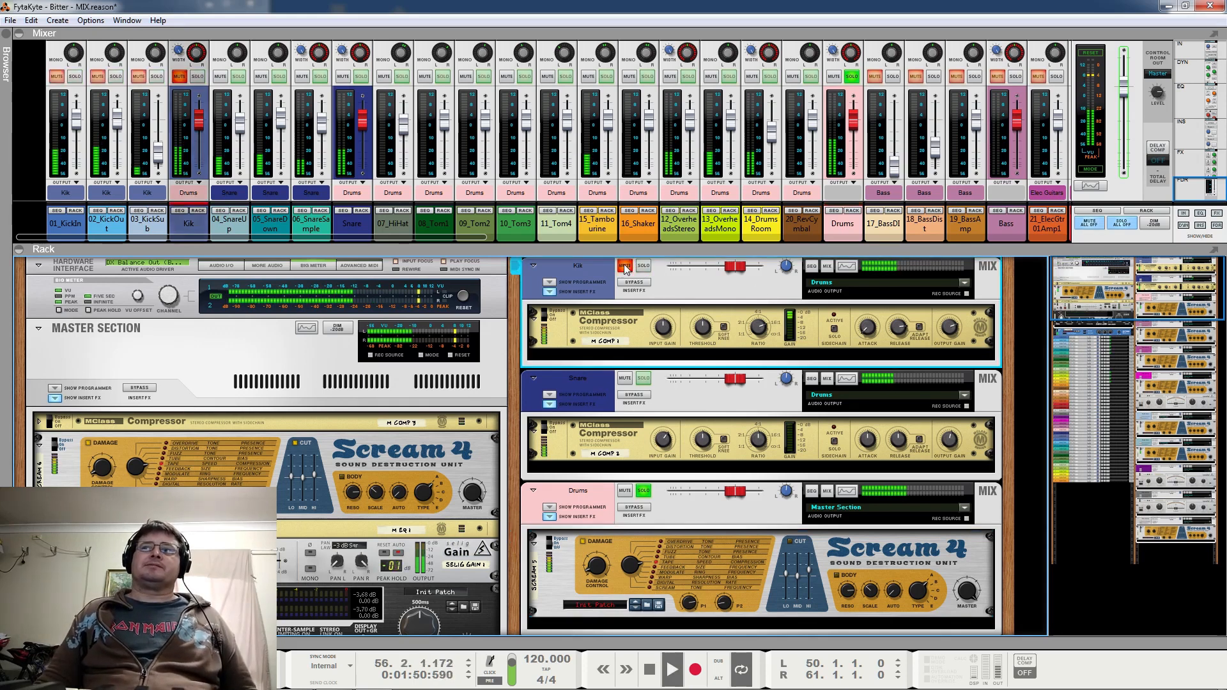
{"action": "left_click", "coordinate": [625, 377]}
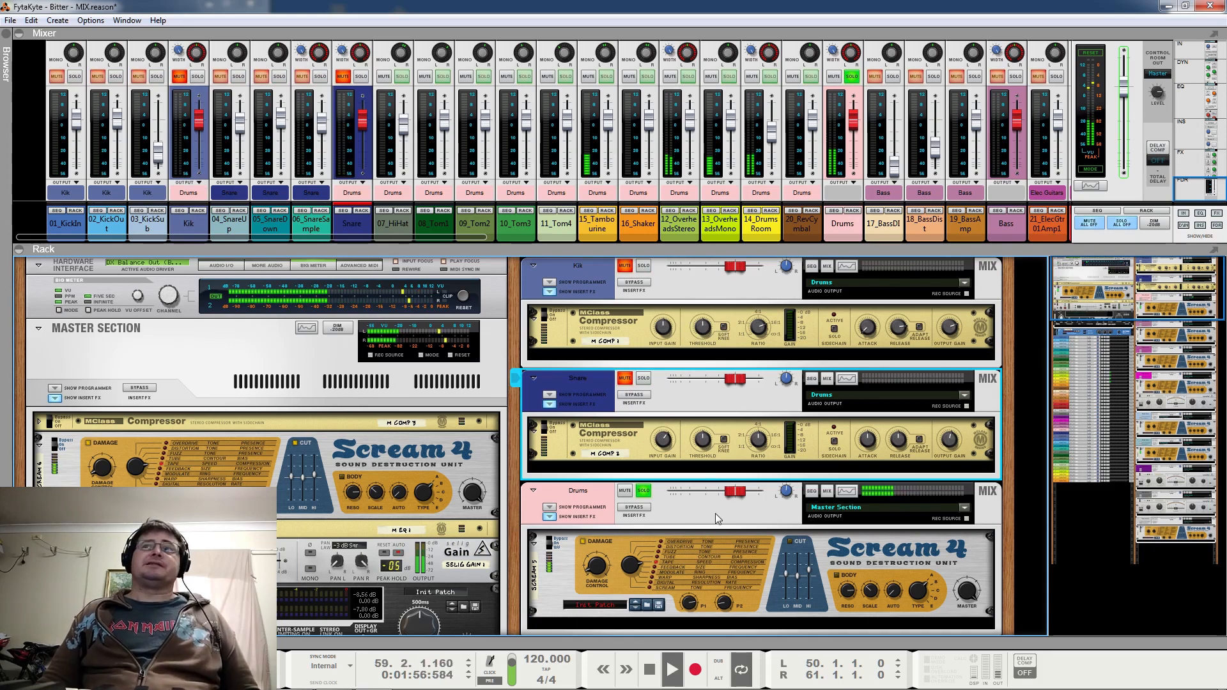
{"action": "key", "text": "space"}
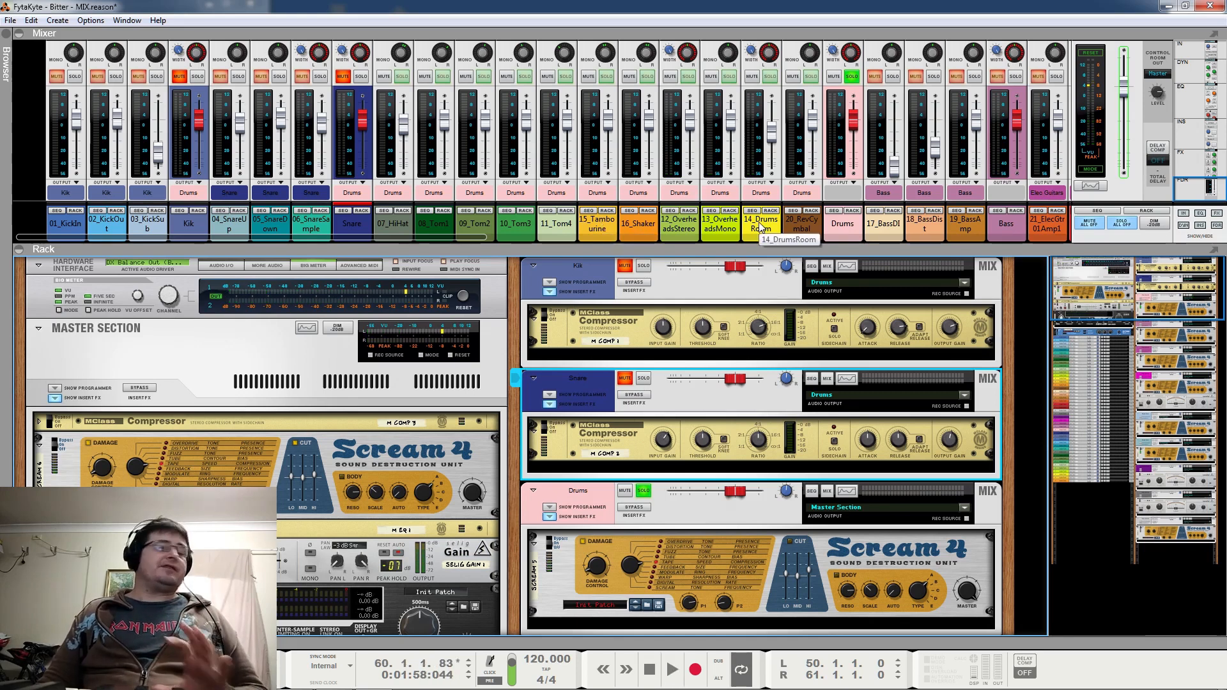
Unmute the Kik and Snare buses, and move the solo from Drums to Kik
{"action": "left_click", "coordinate": [626, 266]}
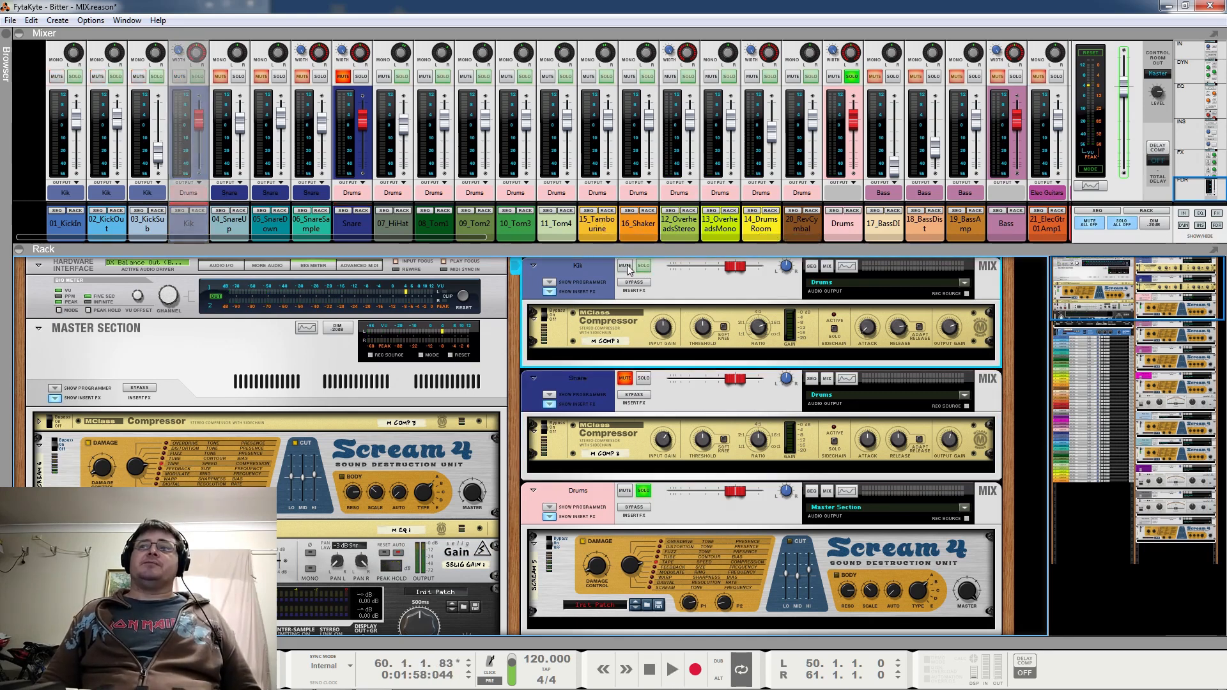
{"action": "left_click", "coordinate": [625, 377]}
{"action": "left_click", "coordinate": [642, 267]}
{"action": "left_click", "coordinate": [644, 491]}
Play the soloed Kik bus while toggling its MClass Compressor bypass to compare the sound, and stop playback
{"action": "key", "text": "space"}
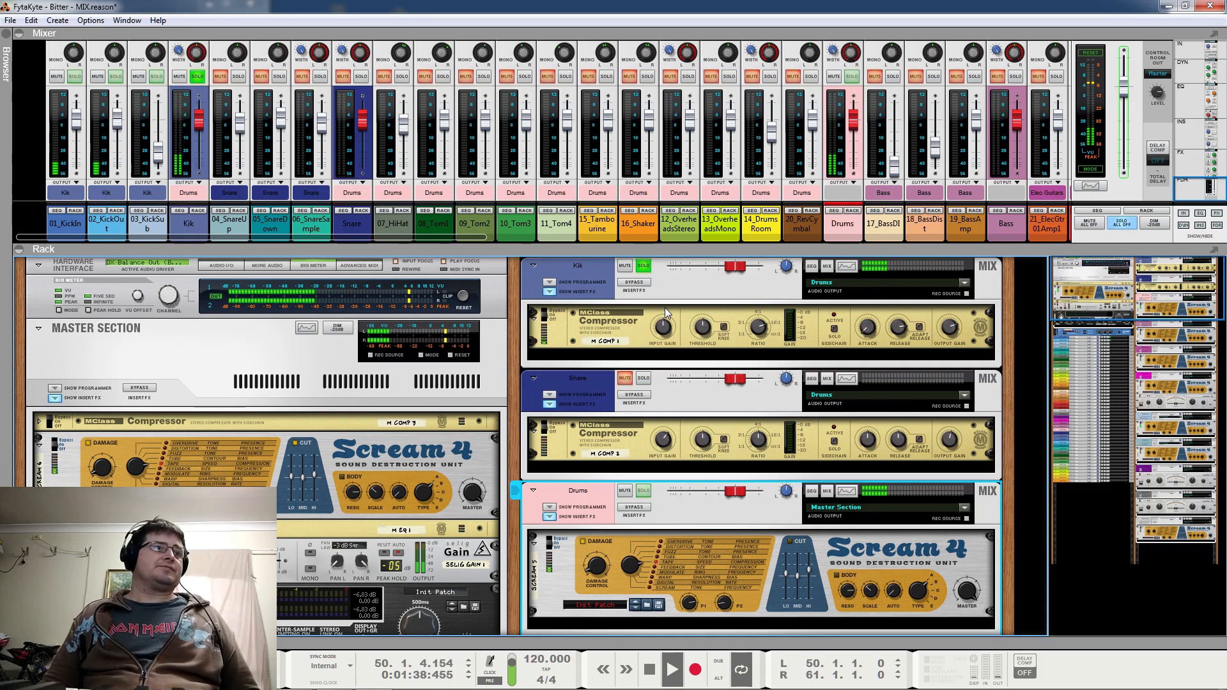
{"action": "left_click", "coordinate": [556, 316]}
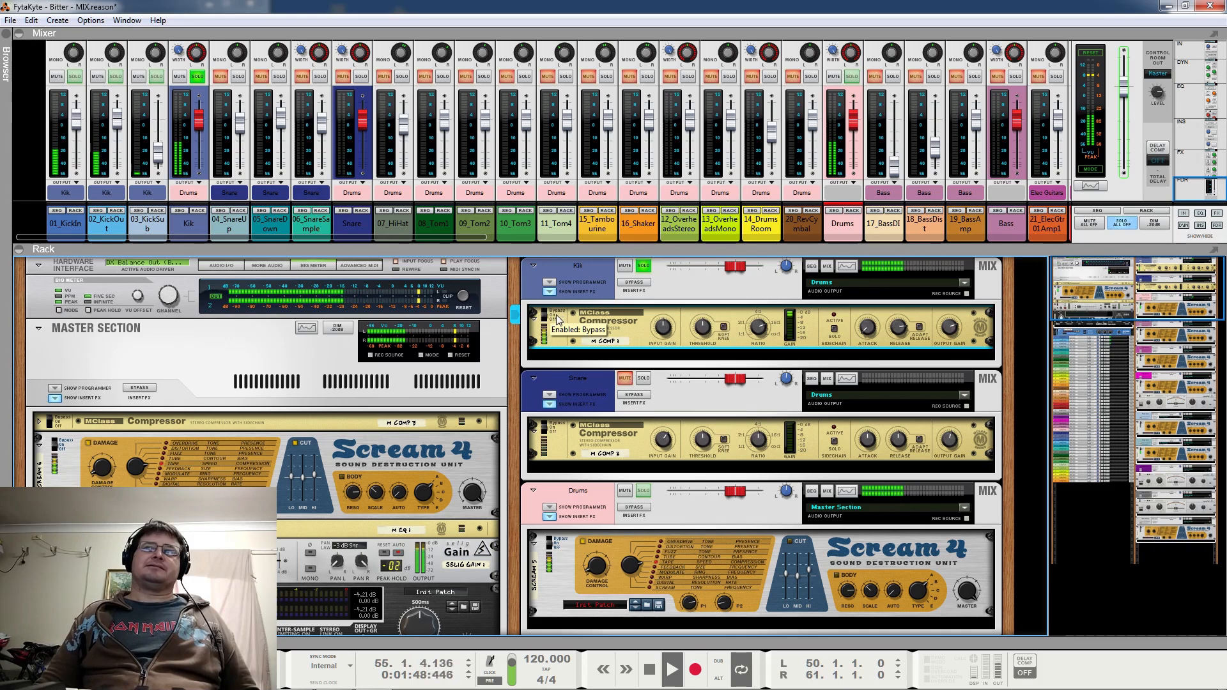
{"action": "key", "text": "space"}
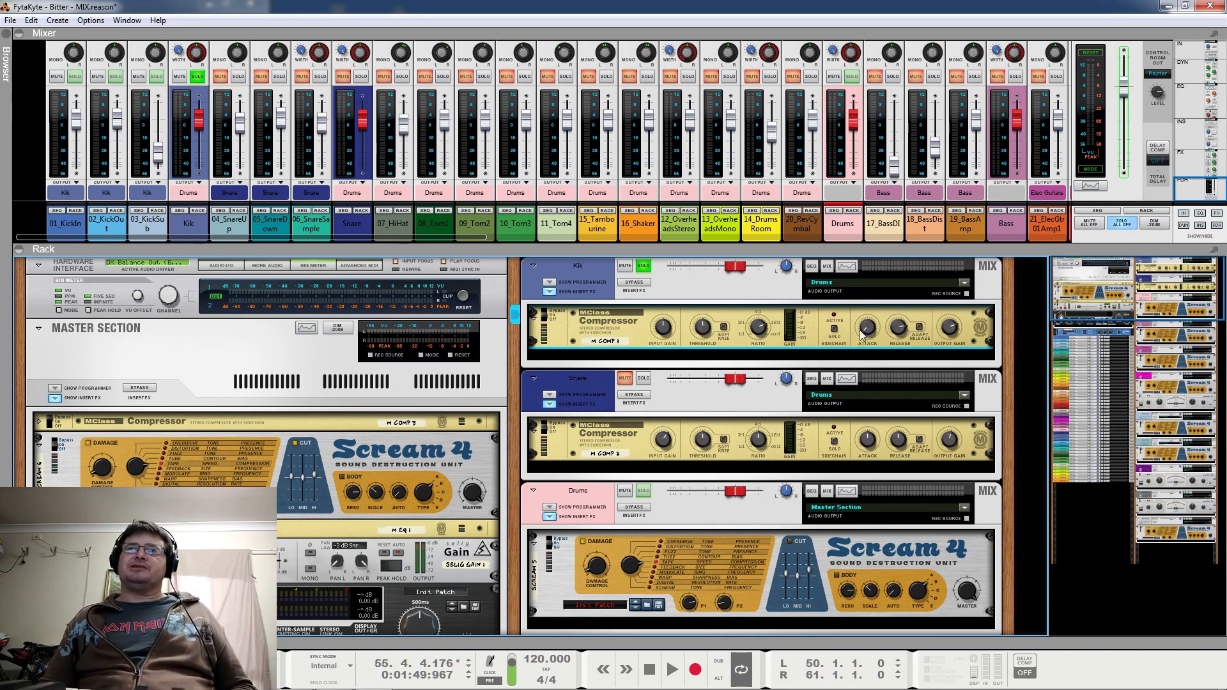
Play the soloed Kik bus once more, stop, and solo the Drums bus as well before resuming playback
{"action": "key", "text": "space"}
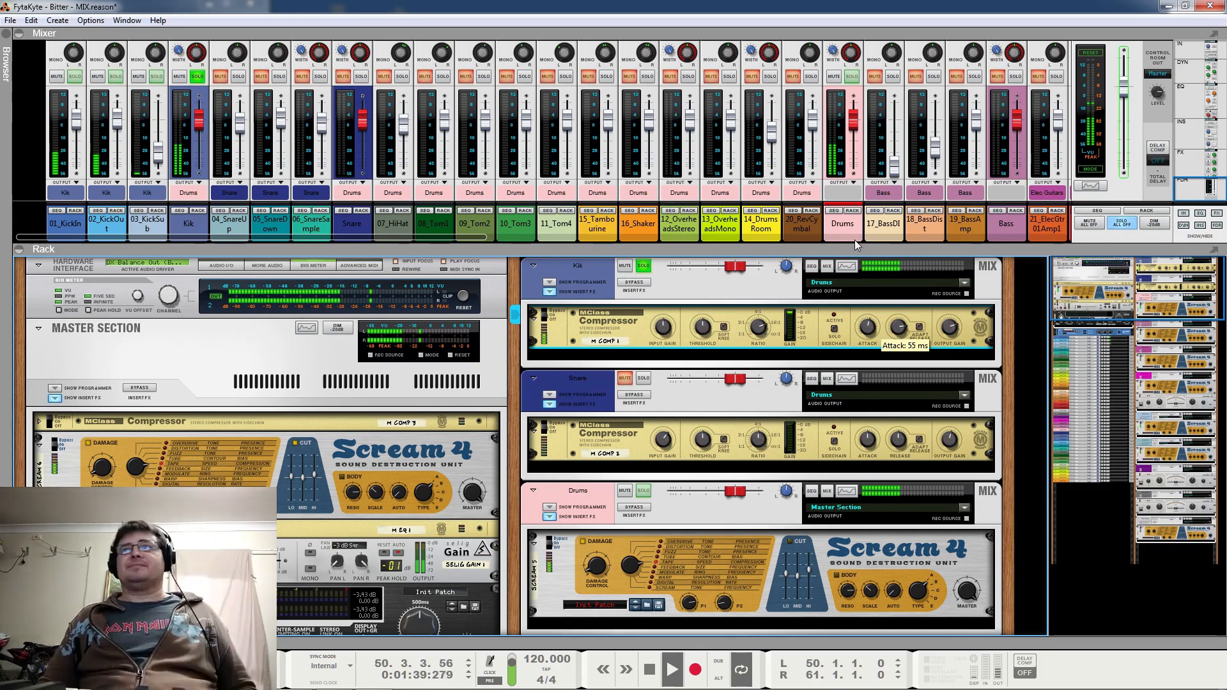
{"action": "key", "text": "space"}
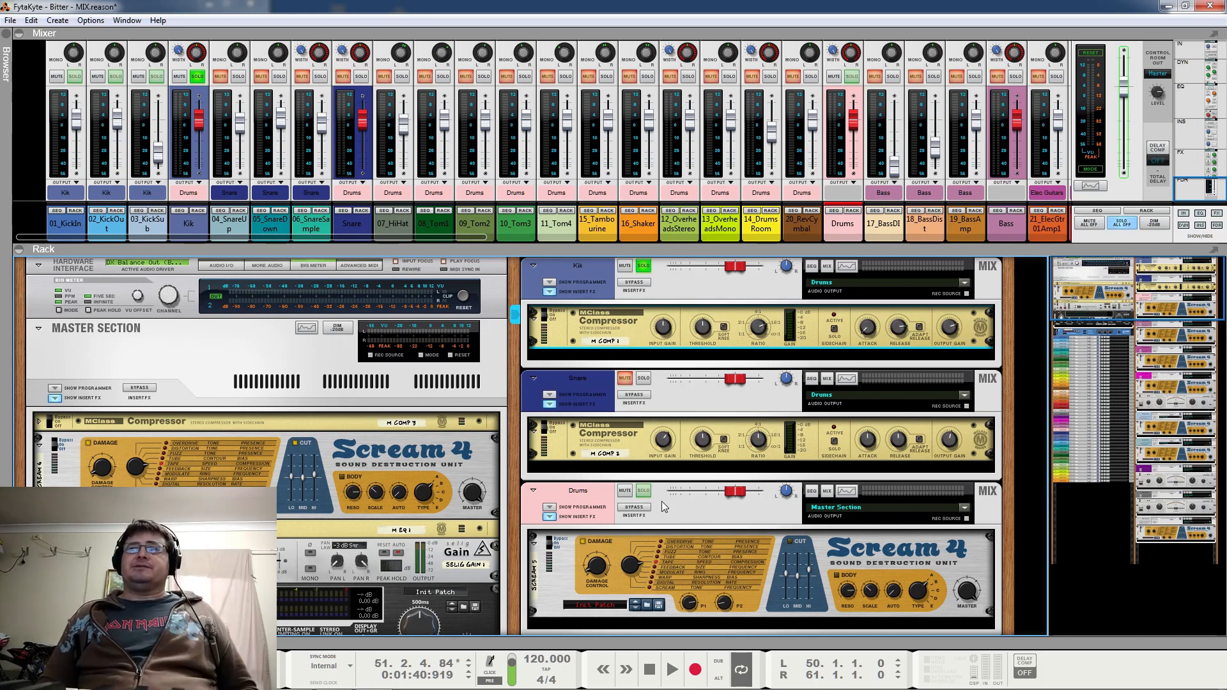
{"action": "left_click", "coordinate": [643, 491]}
{"action": "key", "text": "space"}
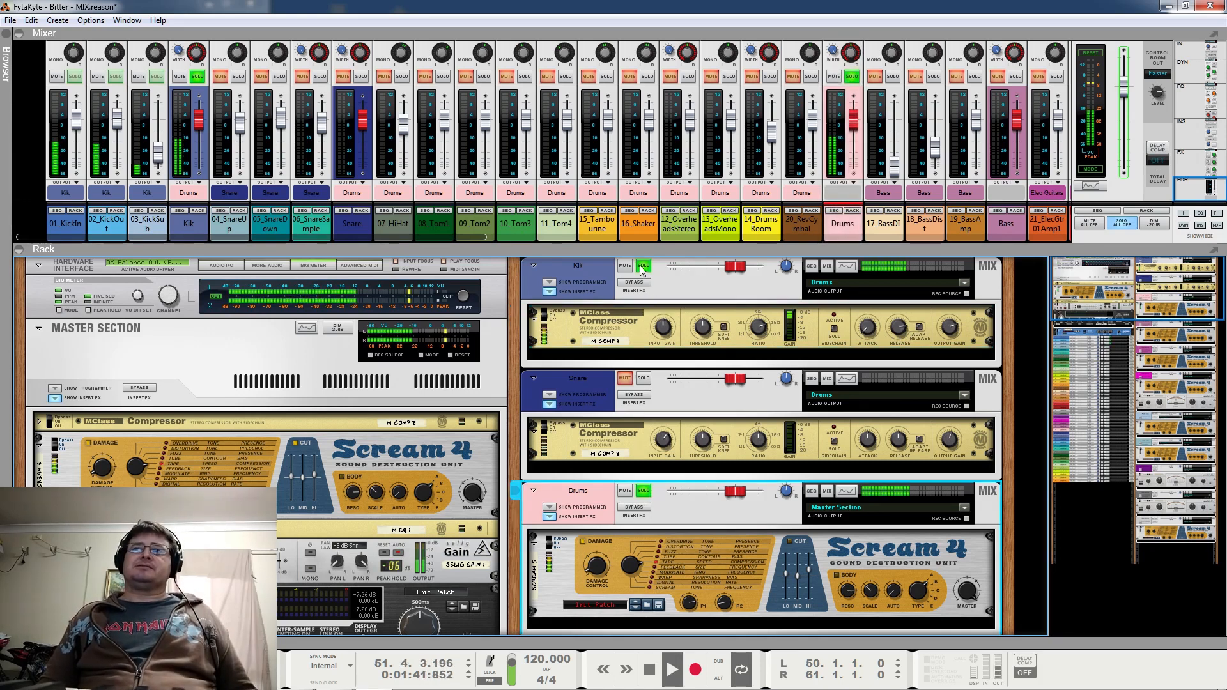
Take the solo off the Kik bus and toggle its mute during playback to compare the drums with and without the kick
{"action": "left_click", "coordinate": [636, 272]}
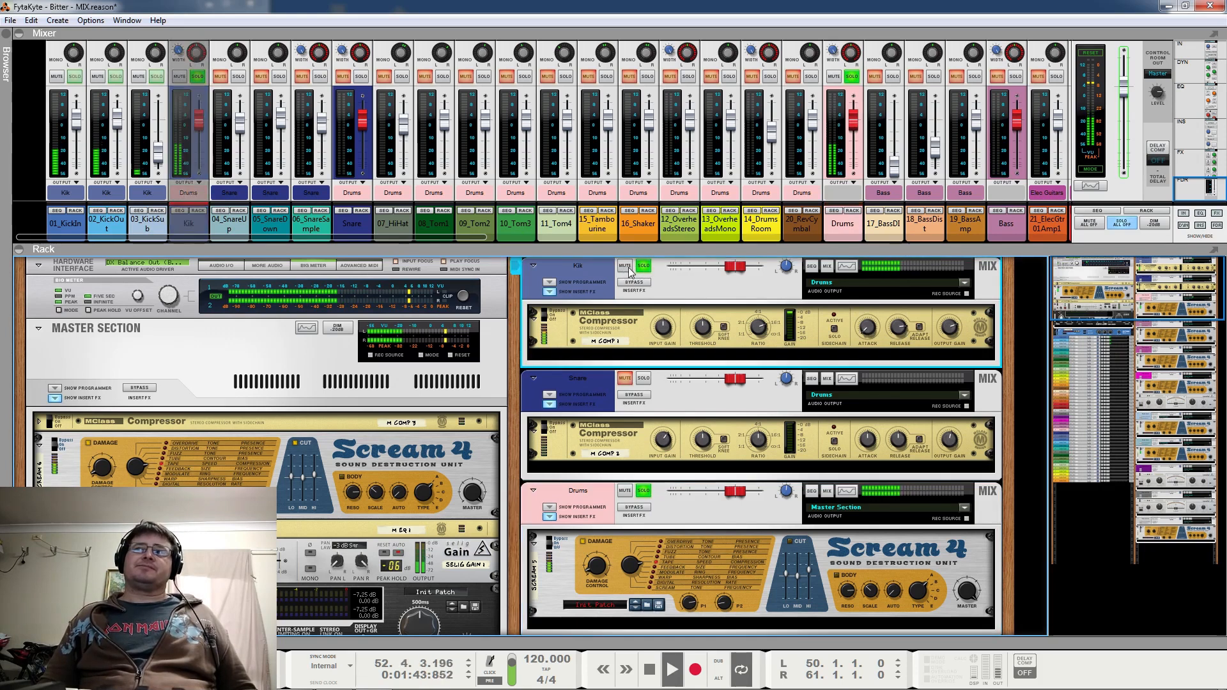
{"action": "left_click", "coordinate": [643, 266]}
{"action": "left_click", "coordinate": [626, 266]}
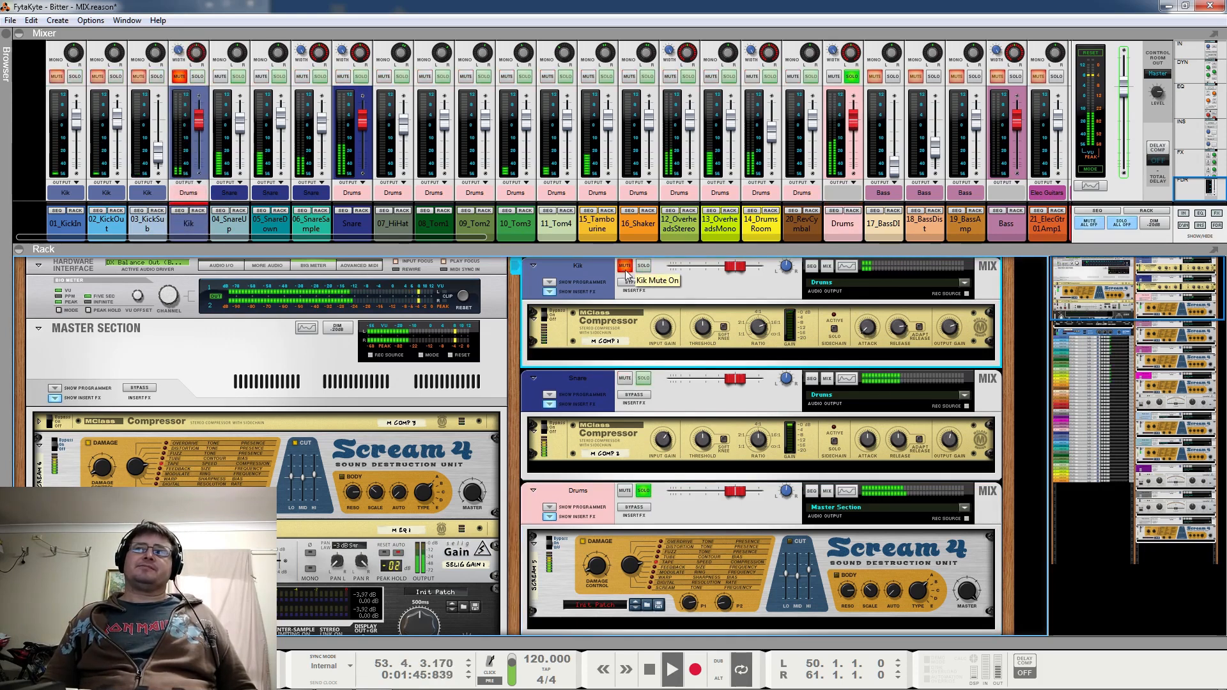
{"action": "left_click", "coordinate": [626, 267]}
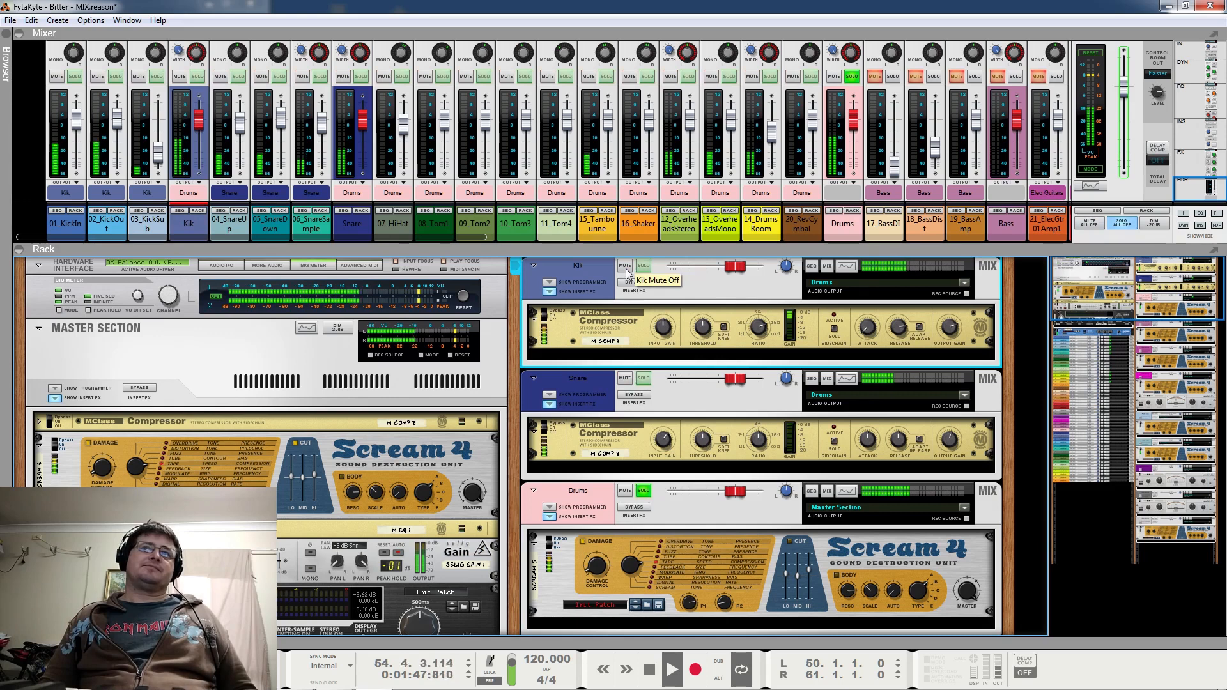
{"action": "left_click", "coordinate": [625, 267]}
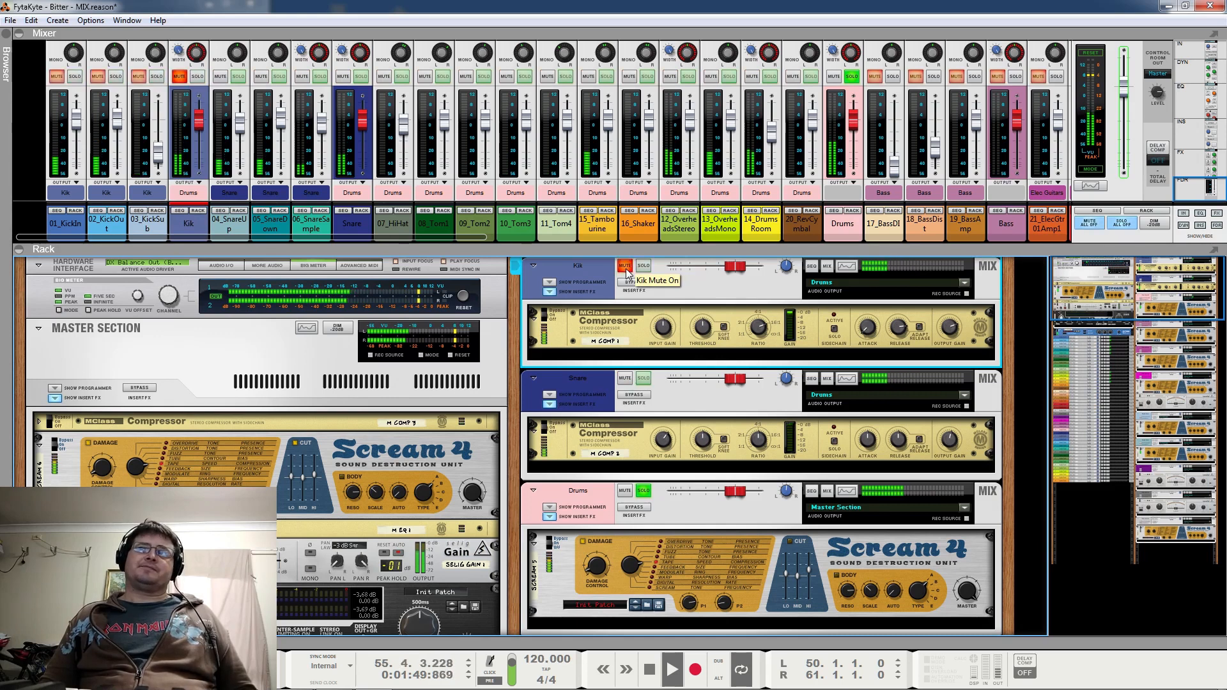
{"action": "left_click", "coordinate": [626, 268]}
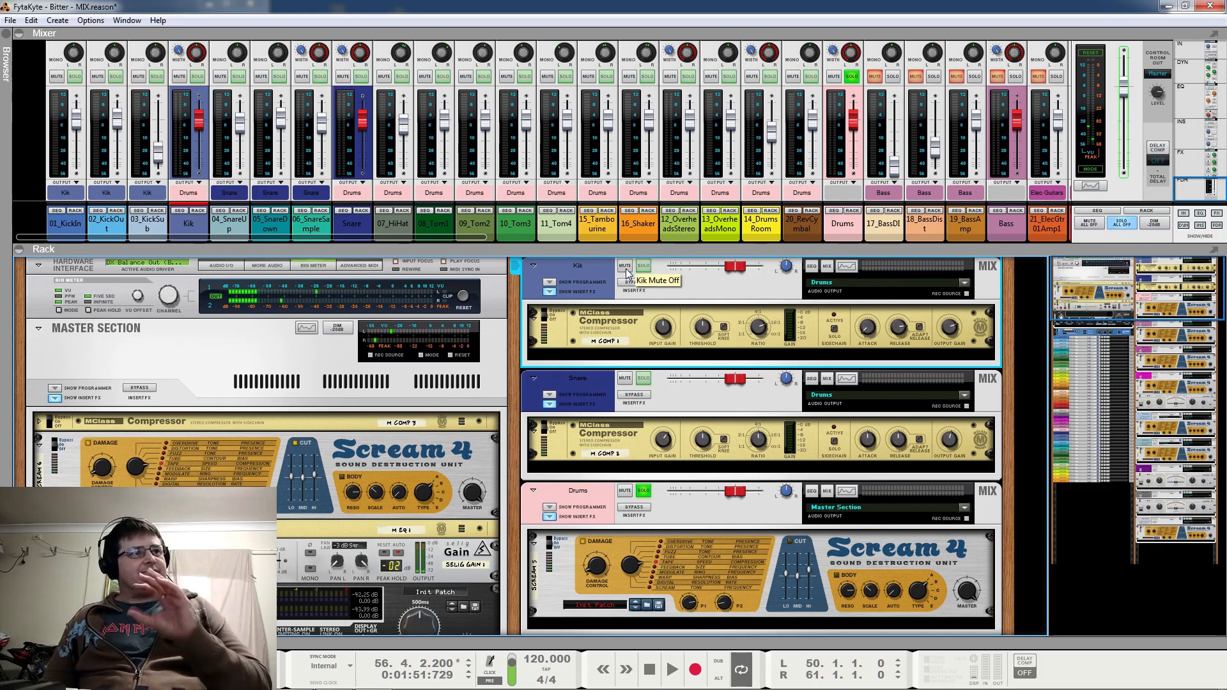
Play the soloed Snare bus, comparing 06_SnareSample alone with 04_SnareUp and 05_SnareDown, add the sample back, and stop playback
{"action": "left_click", "coordinate": [643, 380]}
{"action": "key", "text": "space"}
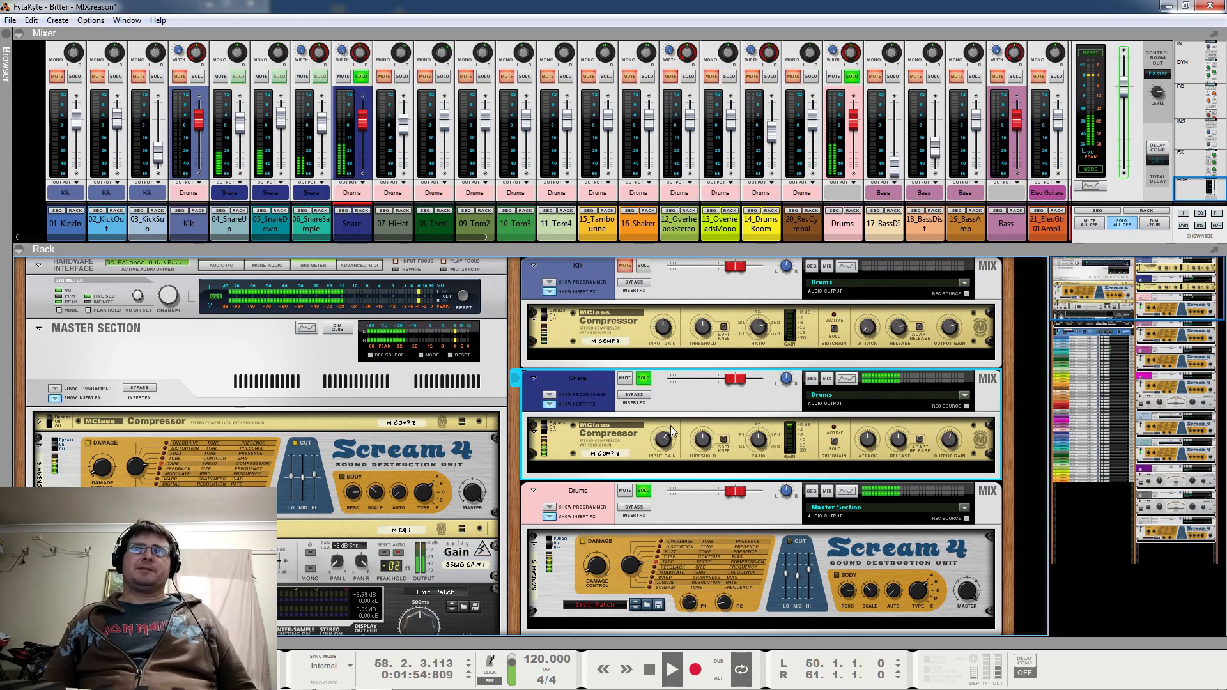
{"action": "left_click", "coordinate": [321, 76]}
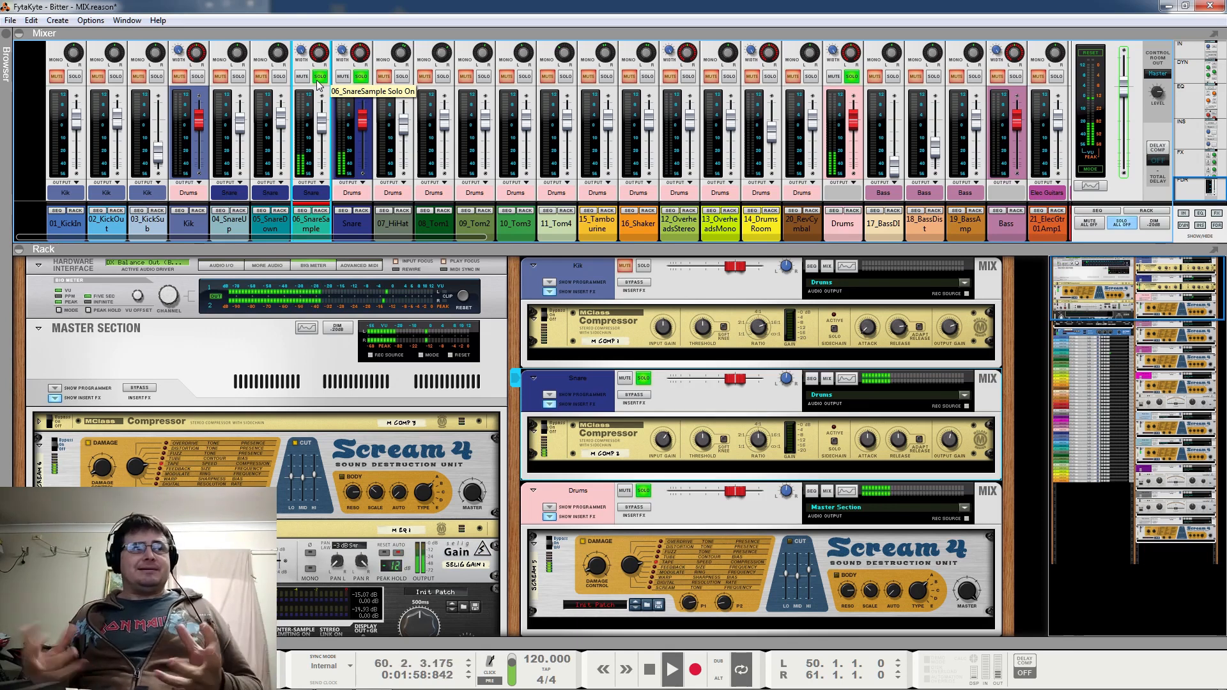
{"action": "left_click", "coordinate": [316, 78]}
{"action": "left_click", "coordinate": [279, 77]}
{"action": "left_click", "coordinate": [239, 77]}
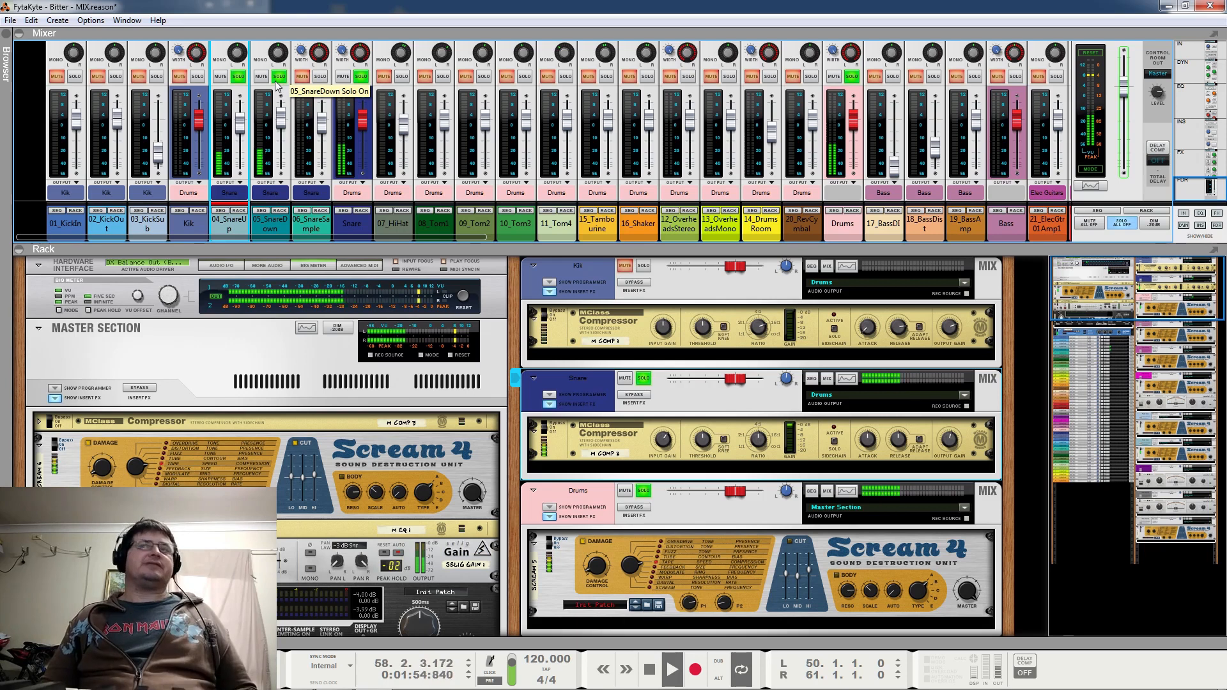
{"action": "left_click", "coordinate": [321, 78]}
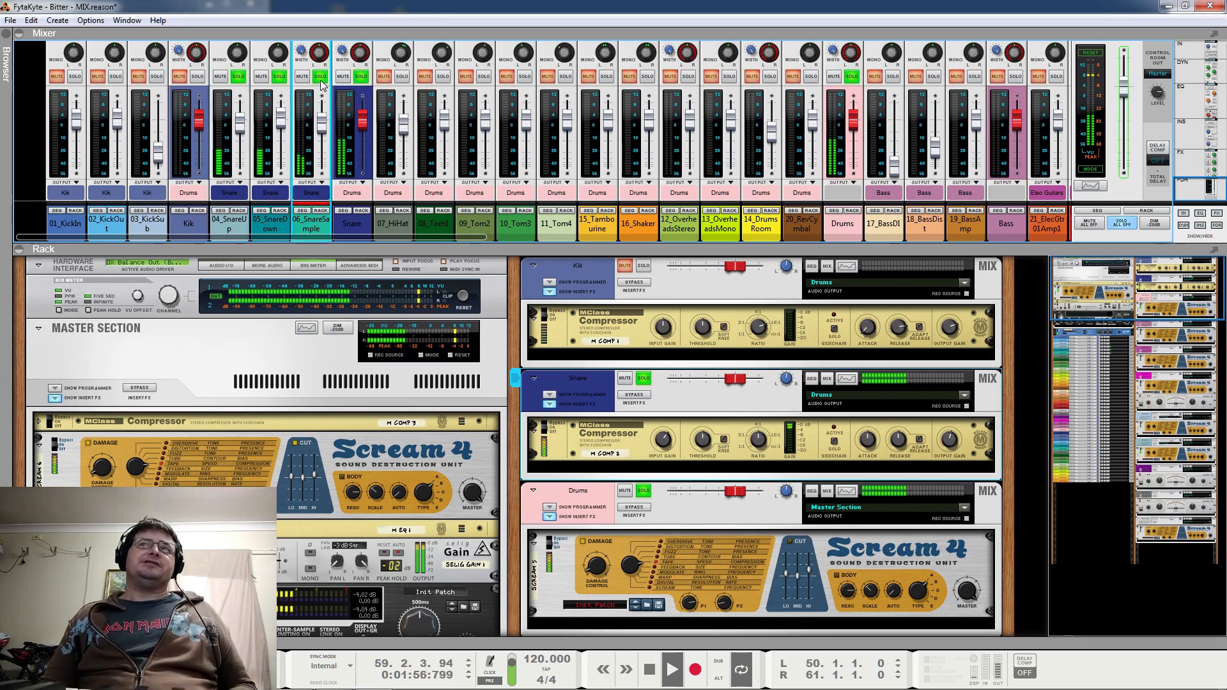
{"action": "key", "text": "space"}
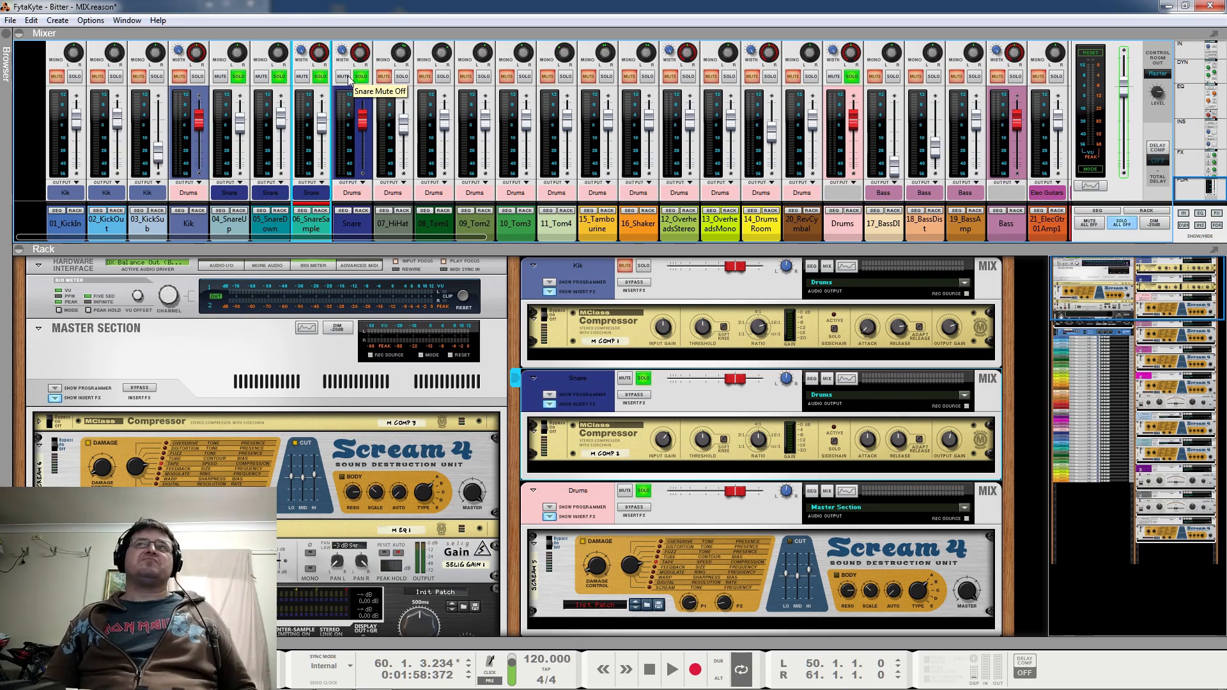
Remove the solo from the three individual snare channels and from the Snare bus
{"action": "left_click", "coordinate": [320, 76]}
{"action": "left_click", "coordinate": [279, 76]}
{"action": "left_click", "coordinate": [240, 77]}
{"action": "left_click", "coordinate": [360, 76]}
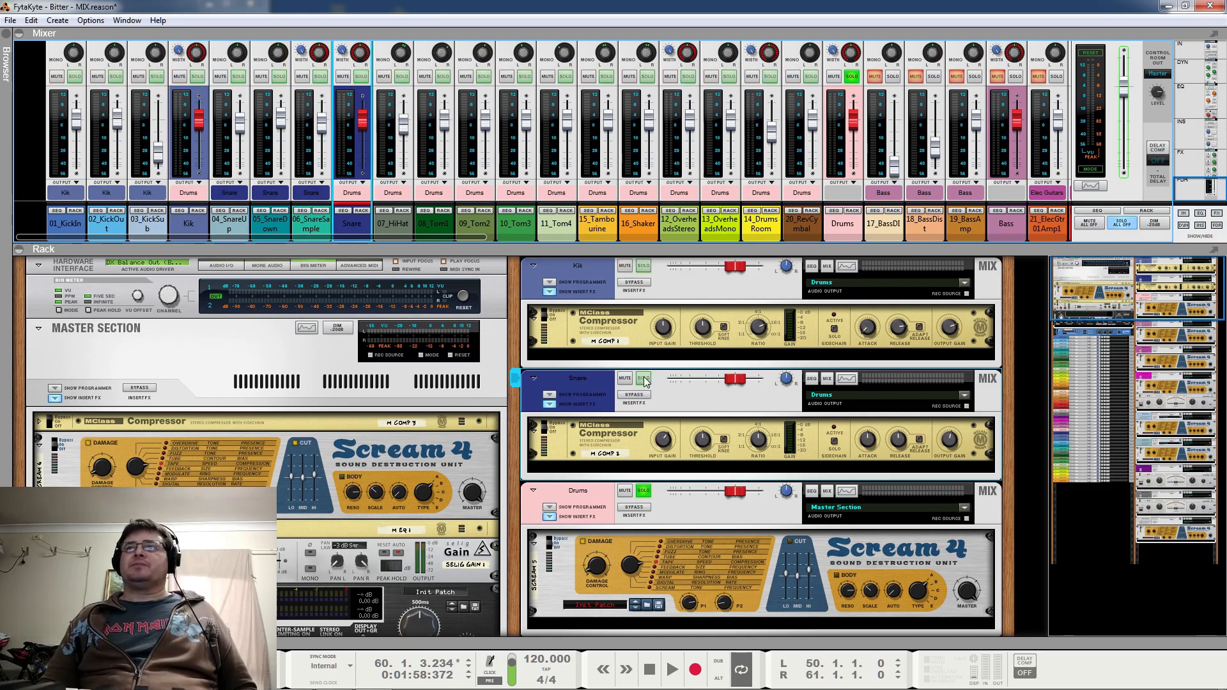
Play the drums with the Snare bus muted, unmute it to compare, and stop playback
{"action": "left_click", "coordinate": [625, 378]}
{"action": "key", "text": "space"}
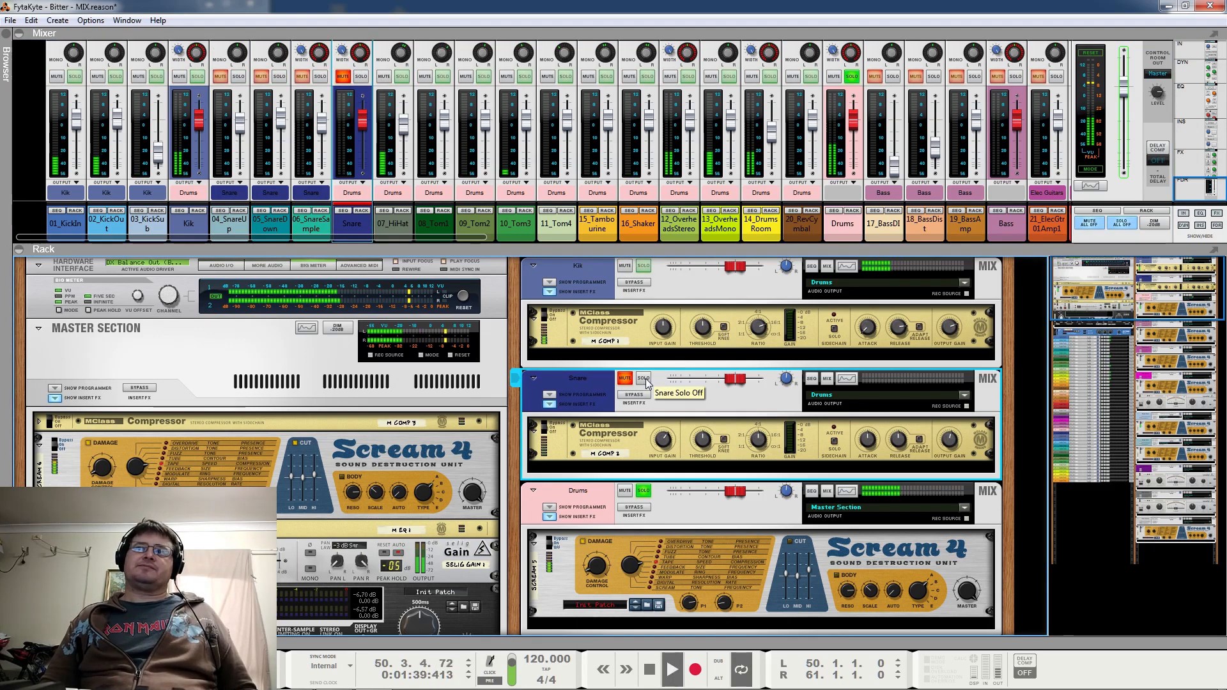
{"action": "left_click", "coordinate": [643, 379]}
{"action": "left_click", "coordinate": [645, 380]}
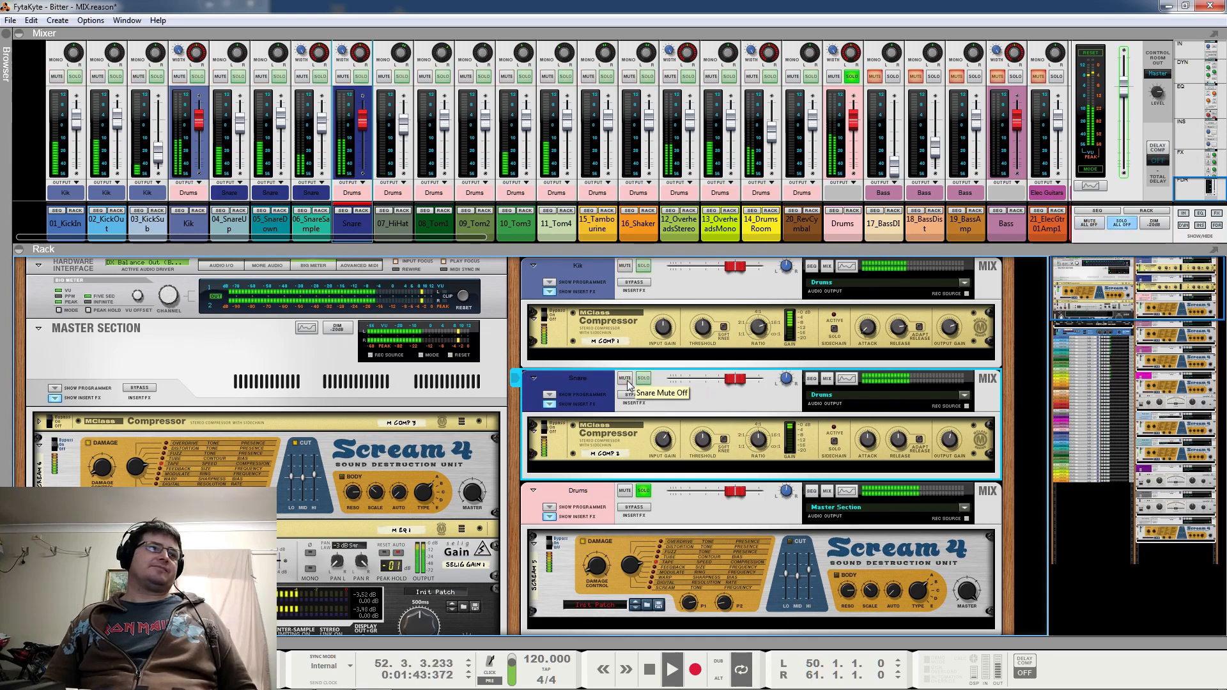
{"action": "key", "text": "space"}
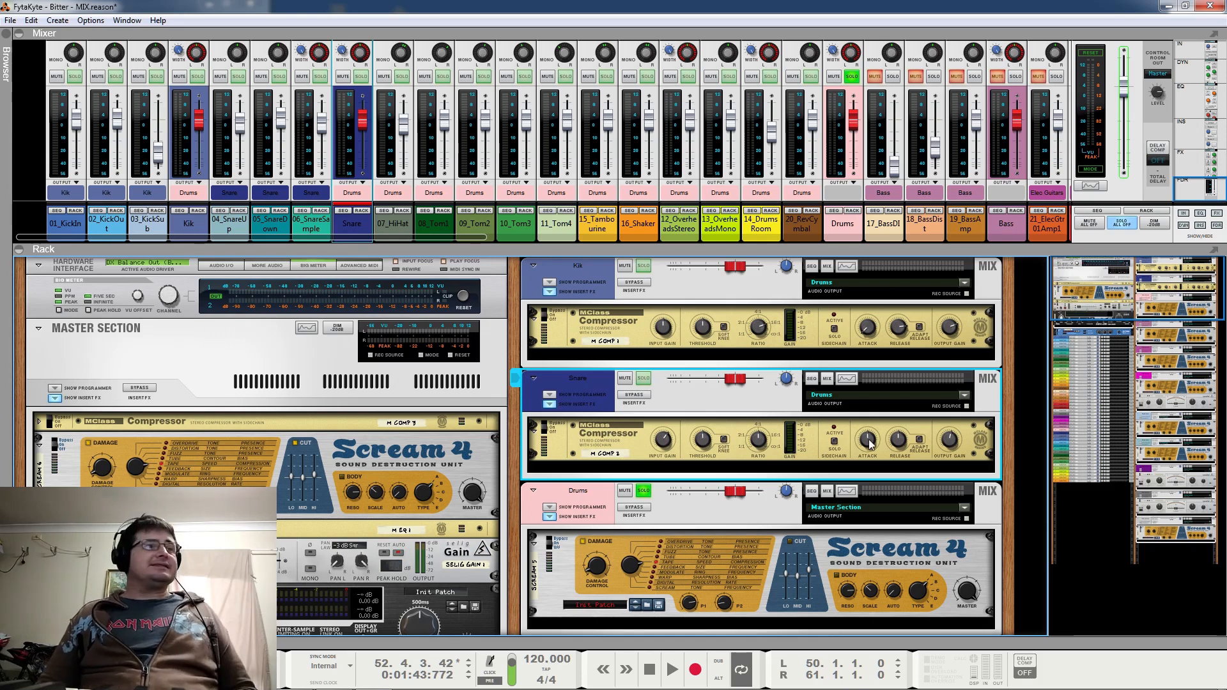
Play the drums, solo the Snare bus, and check the effect of its MClass Compressor by toggling the device's bypass
{"action": "left_click", "coordinate": [575, 440]}
{"action": "key", "text": "space"}
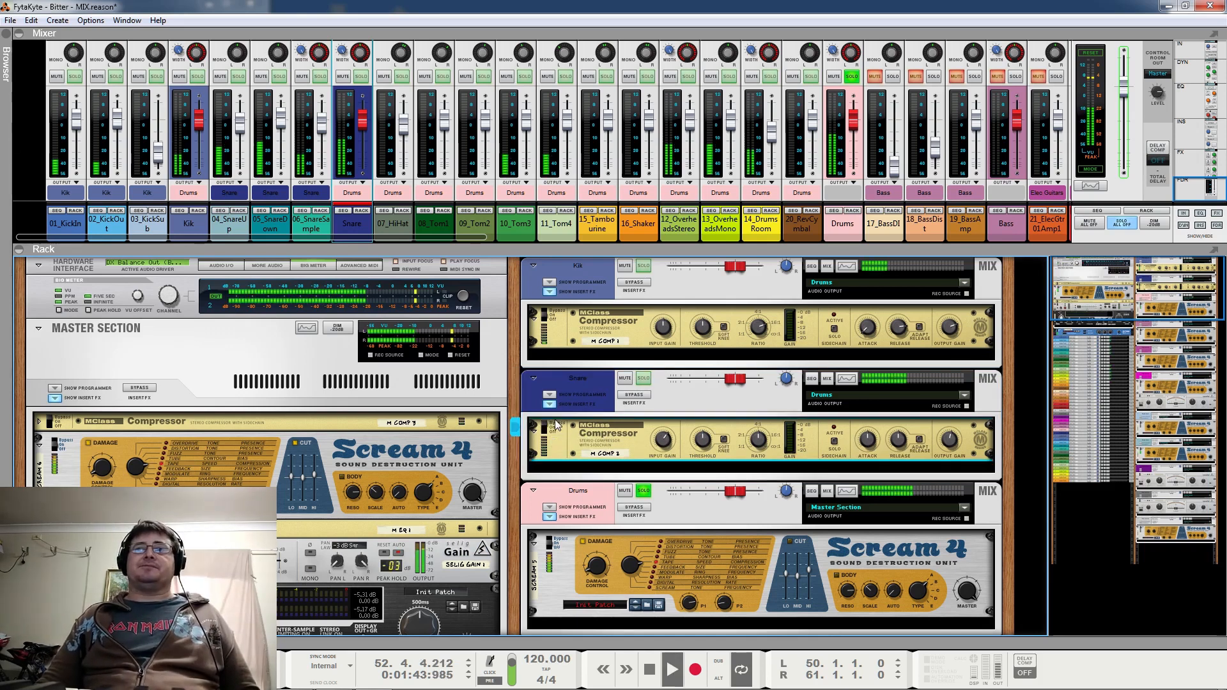
{"action": "left_click", "coordinate": [643, 378]}
{"action": "left_click", "coordinate": [555, 427]}
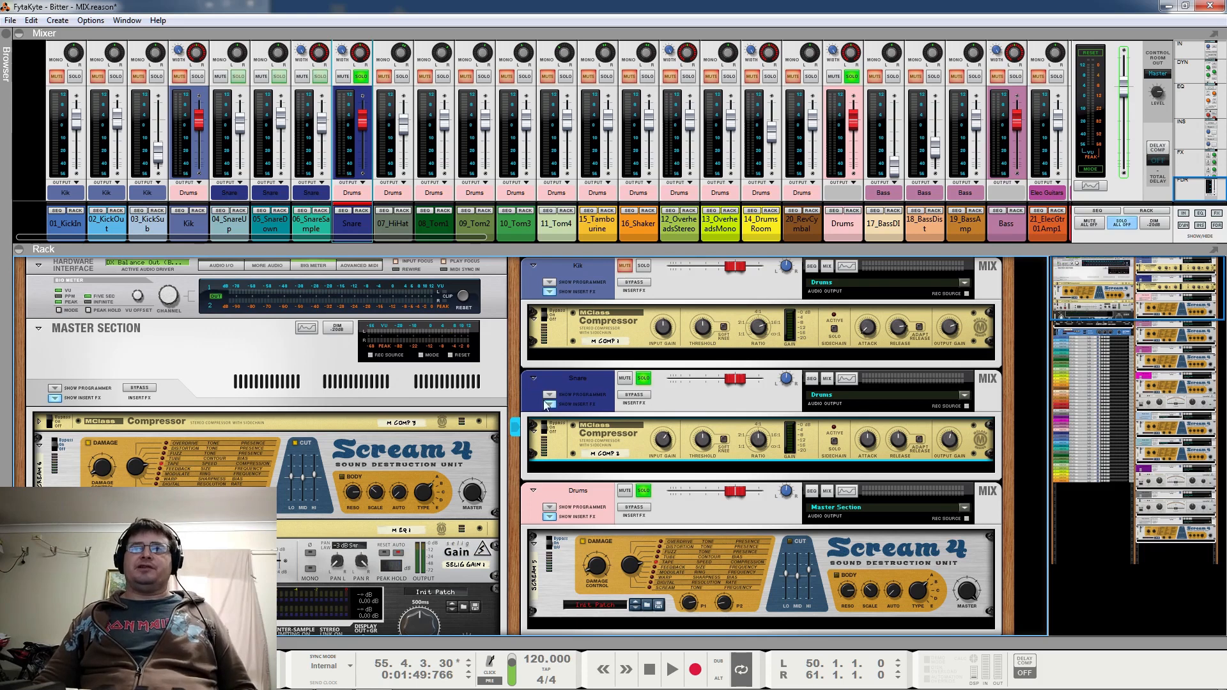
Clear the solos on the Drums and Snare buses
{"action": "left_click", "coordinate": [642, 491]}
{"action": "left_click", "coordinate": [643, 377]}
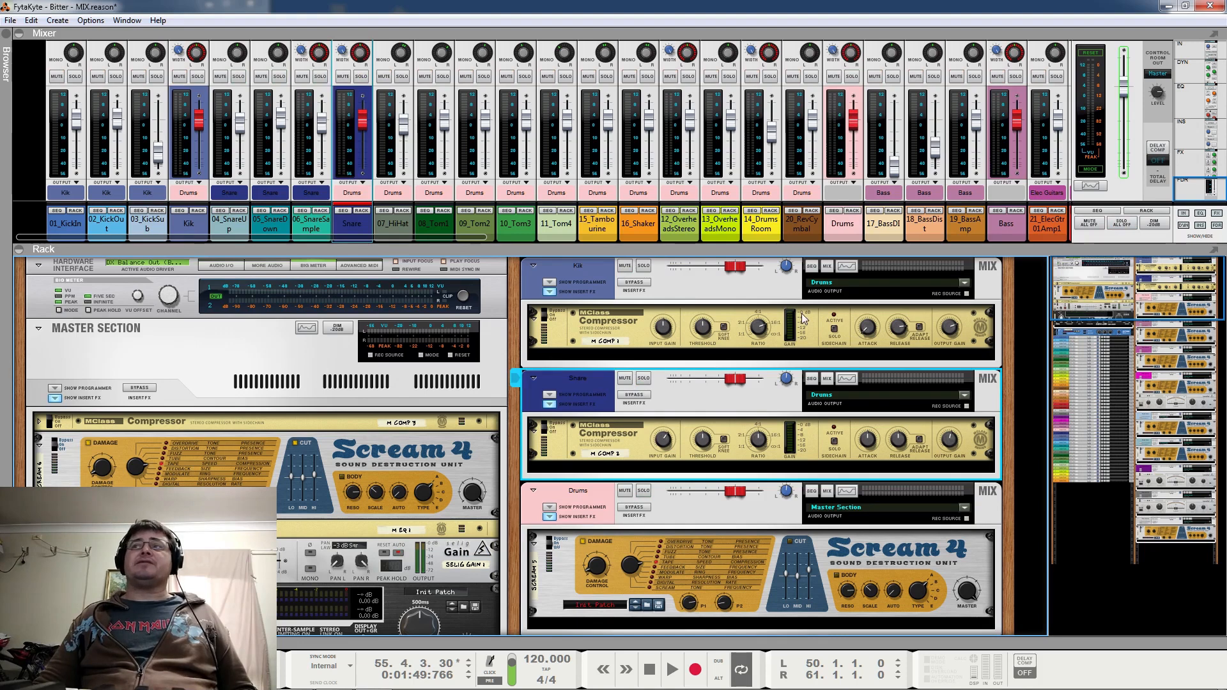
Examine the EQ and filter settings of the mixer channels, and return to the fader section
{"action": "left_click_drag", "start_coordinate": [1199, 186], "coordinate": [1209, 102]}
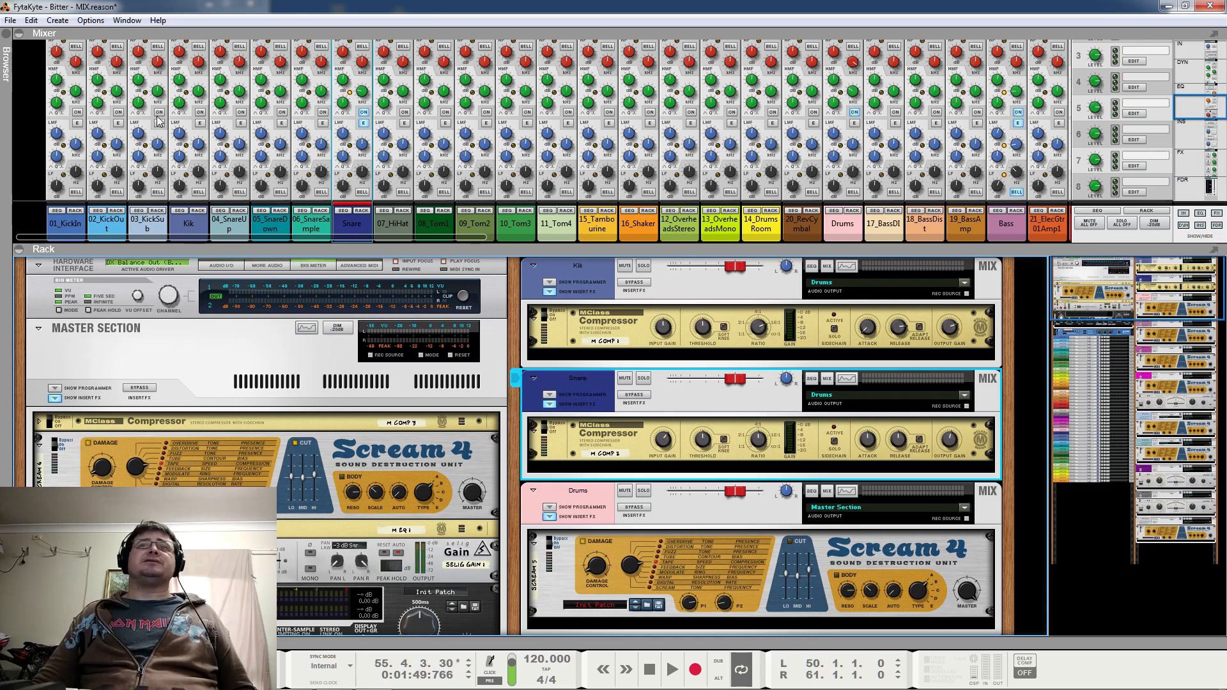
{"action": "scroll", "coordinate": [128, 121], "scroll_direction": "up", "scroll_amount": 1}
{"action": "scroll", "coordinate": [134, 122], "scroll_direction": "up", "scroll_amount": 1}
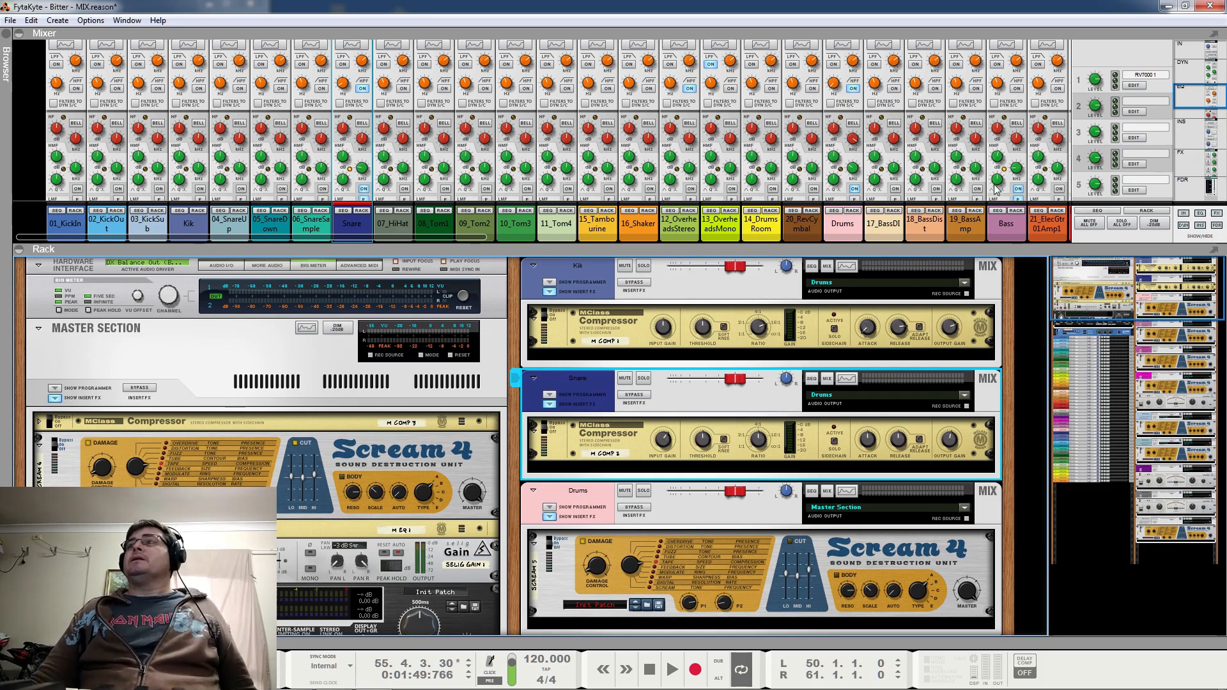
{"action": "scroll", "coordinate": [1148, 125], "scroll_direction": "down", "scroll_amount": 3}
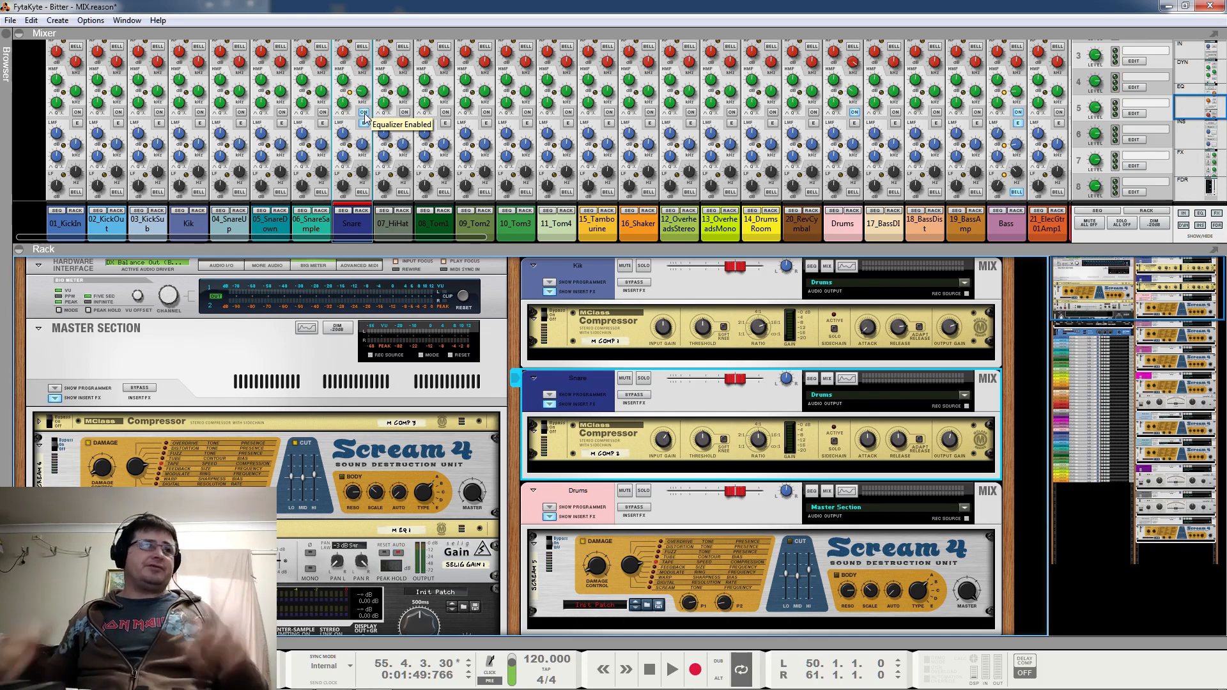
{"action": "left_click", "coordinate": [1196, 185]}
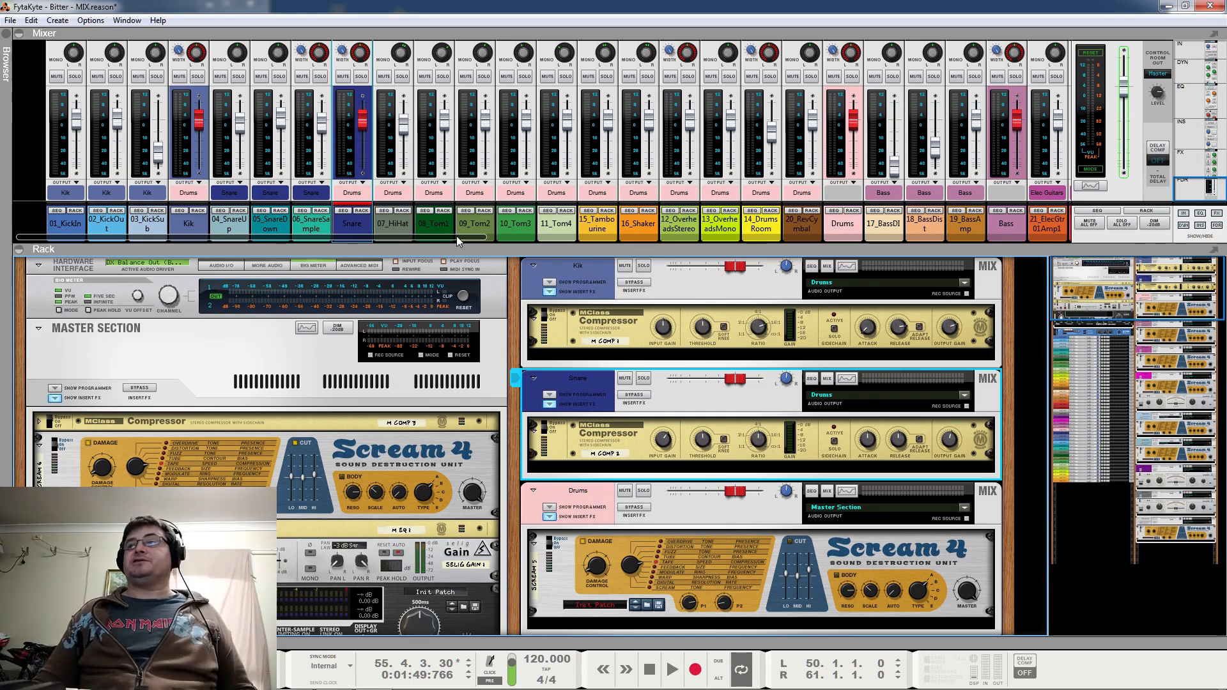
Bring the remaining guitar, keys and vocal channels into view in the mixer
{"action": "left_click_drag", "start_coordinate": [1187, 318], "coordinate": [1141, 300]}
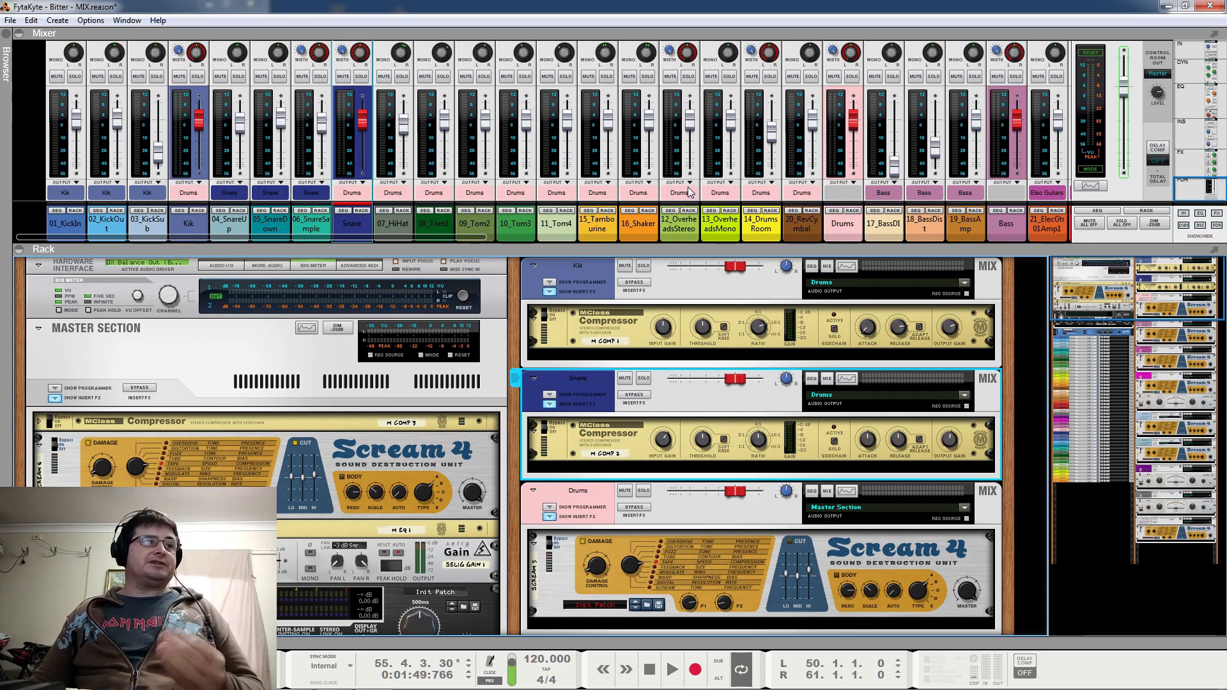
{"action": "left_click_drag", "start_coordinate": [467, 237], "coordinate": [1045, 236]}
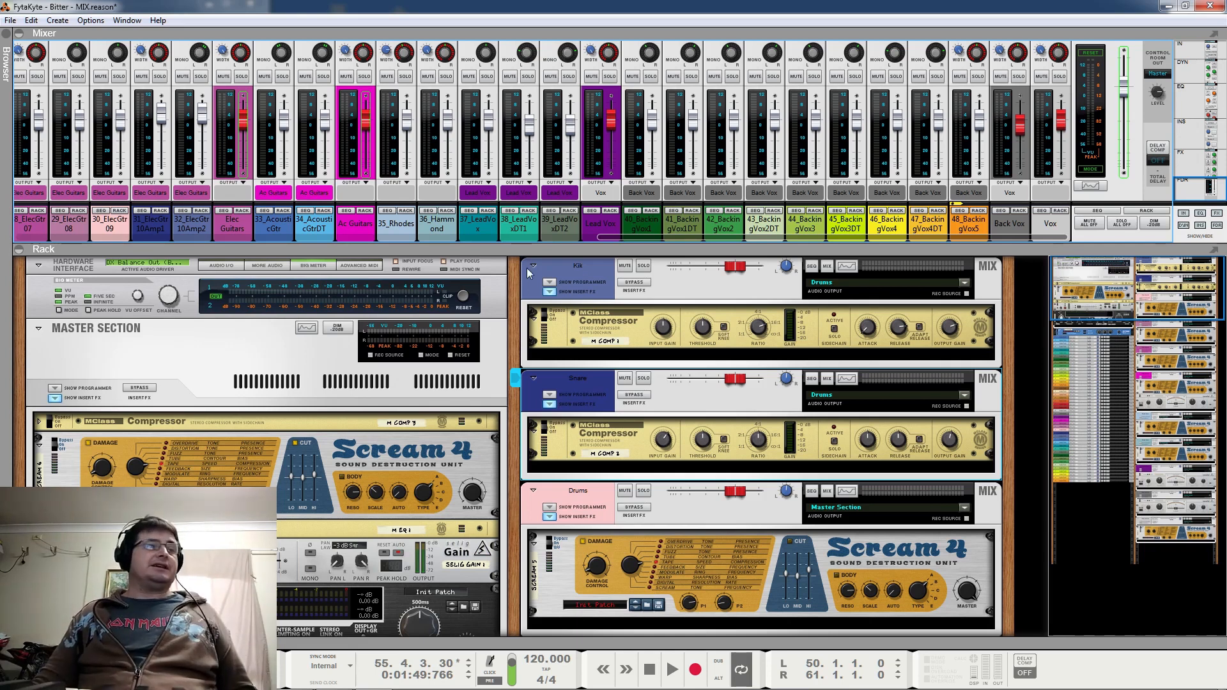
{"action": "left_click", "coordinate": [514, 317]}
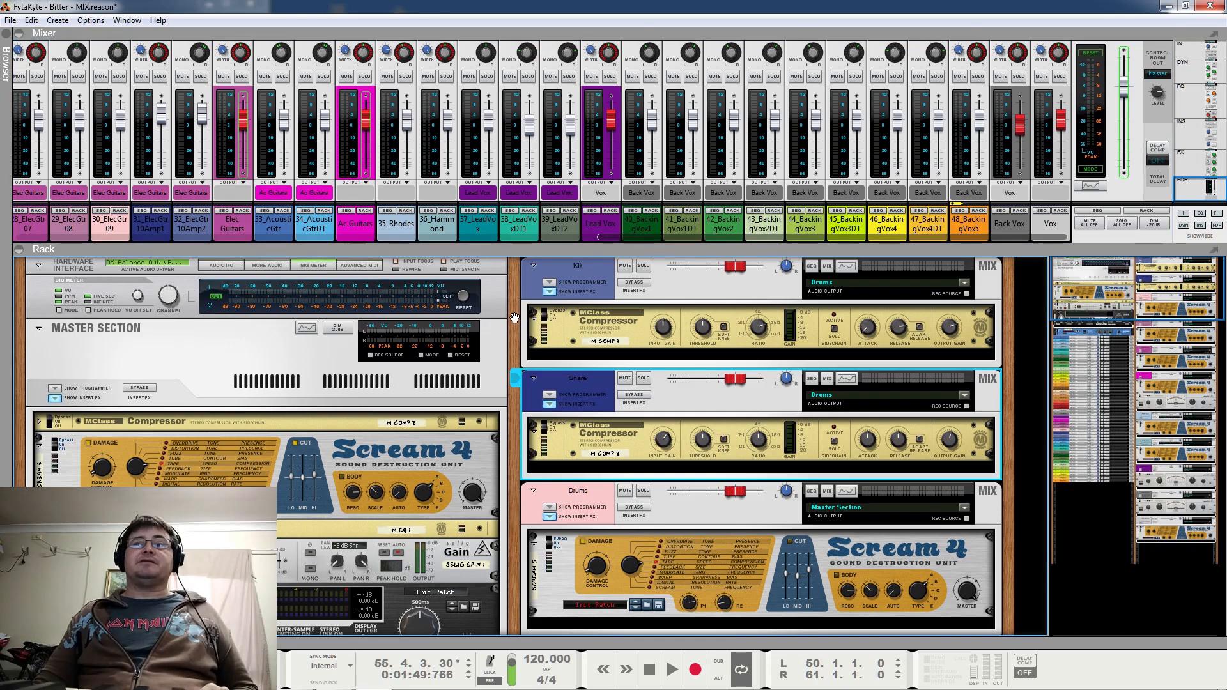